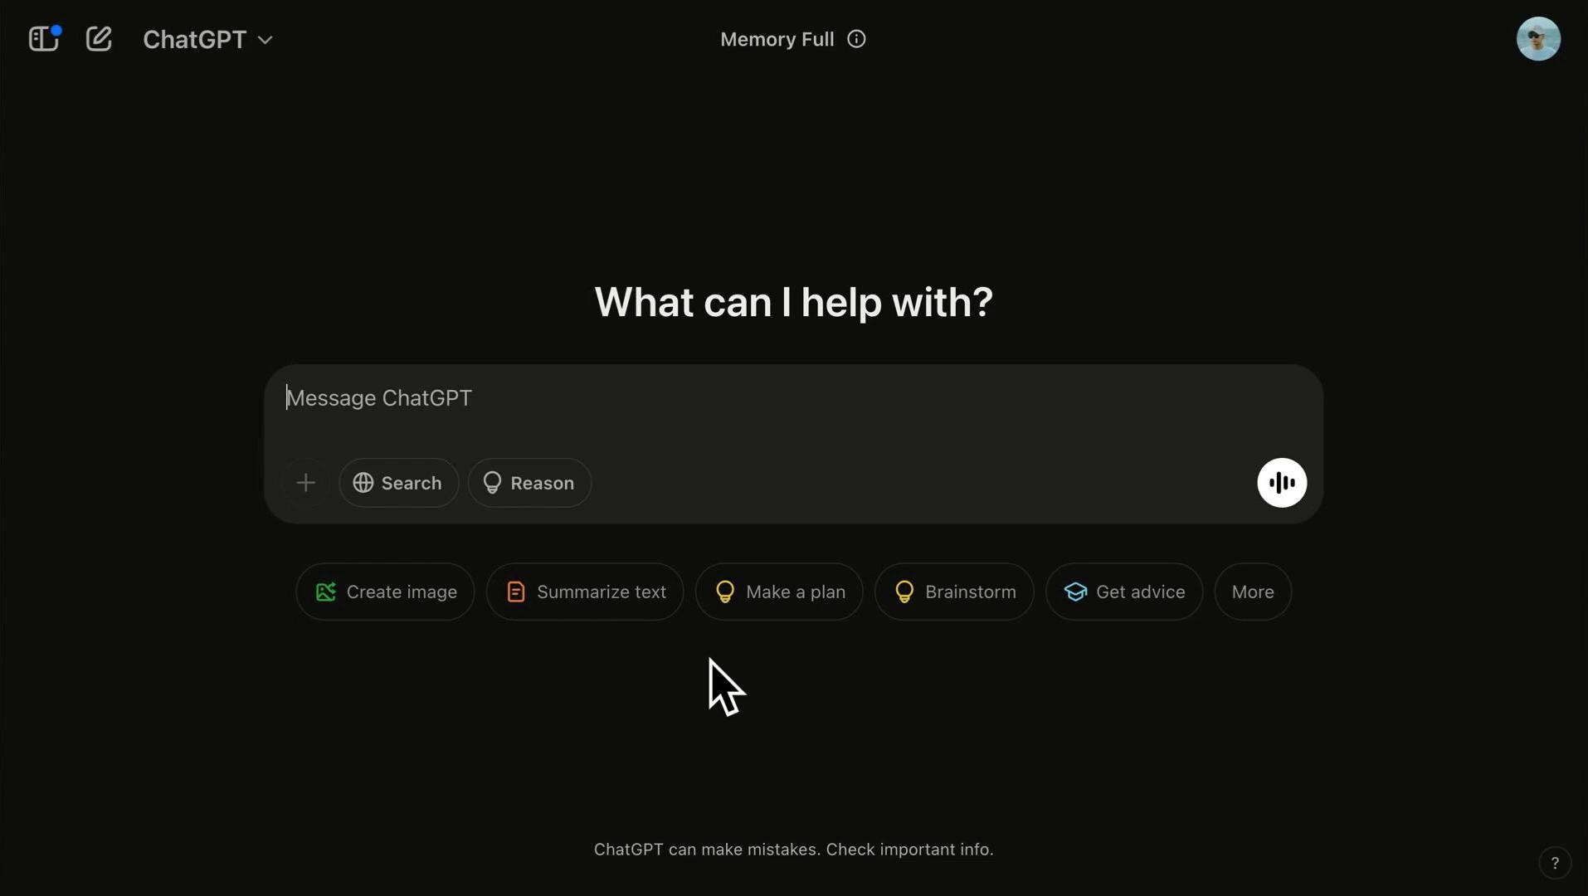
# Step: Paste the prompt requesting 30 personal development tips into ChatGPT and send it
pyautogui.write('Generate 30 short, impactful personal development tips that are easy to read and motivational. Each tip should be concise, engaging, and suitable for Instagram Reels. Avoid complex words and keep the tone positive and inspiring. Format the output in a single-column table without numbering or extra columns.')
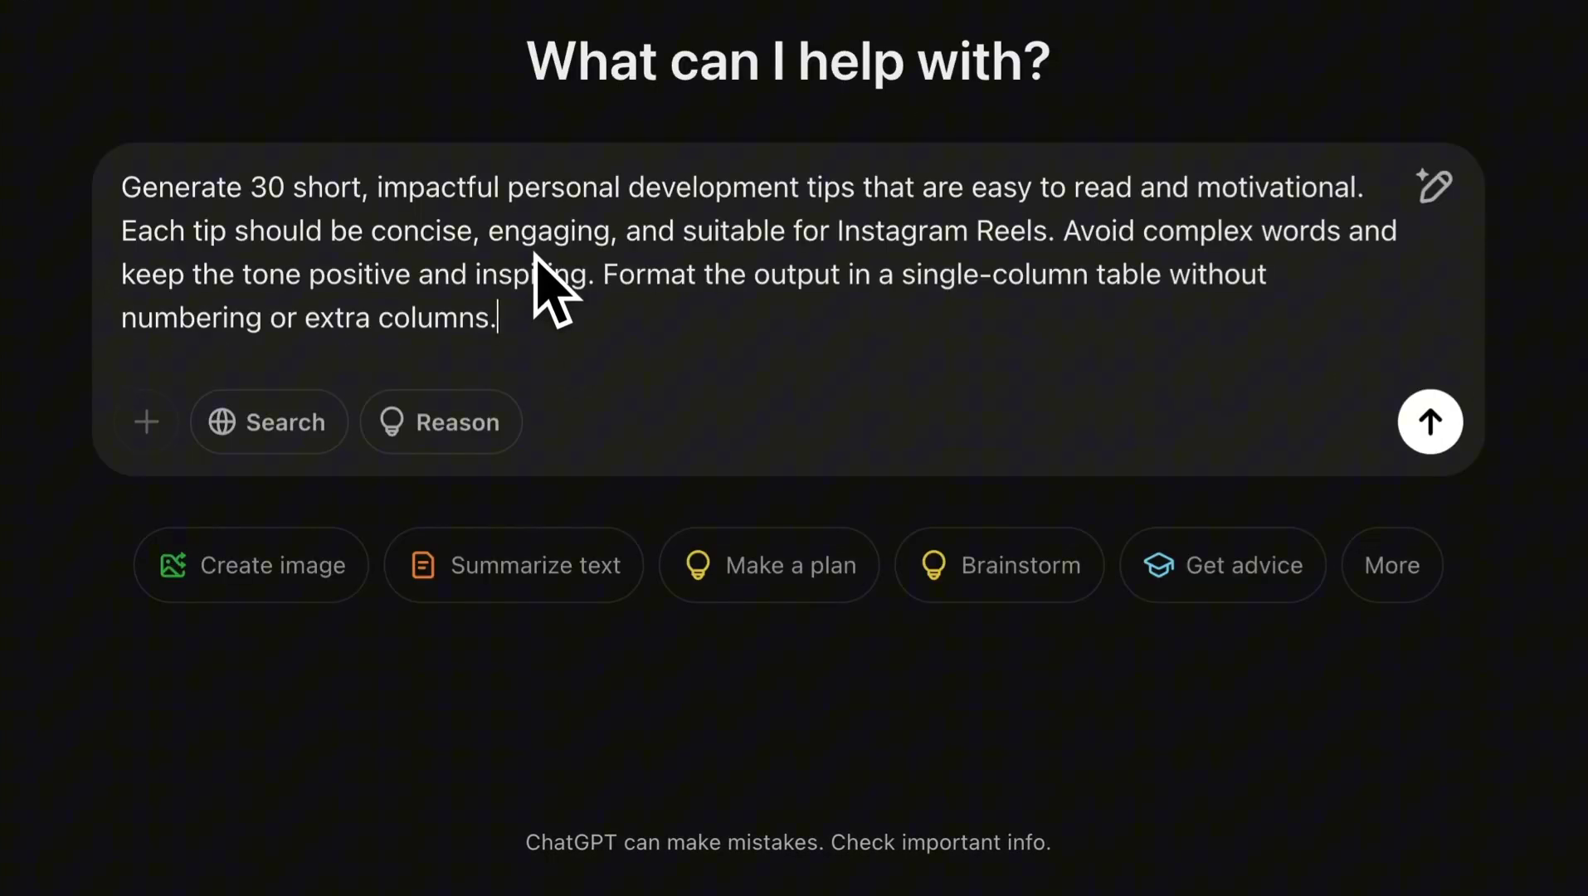
pyautogui.click(1430, 425)
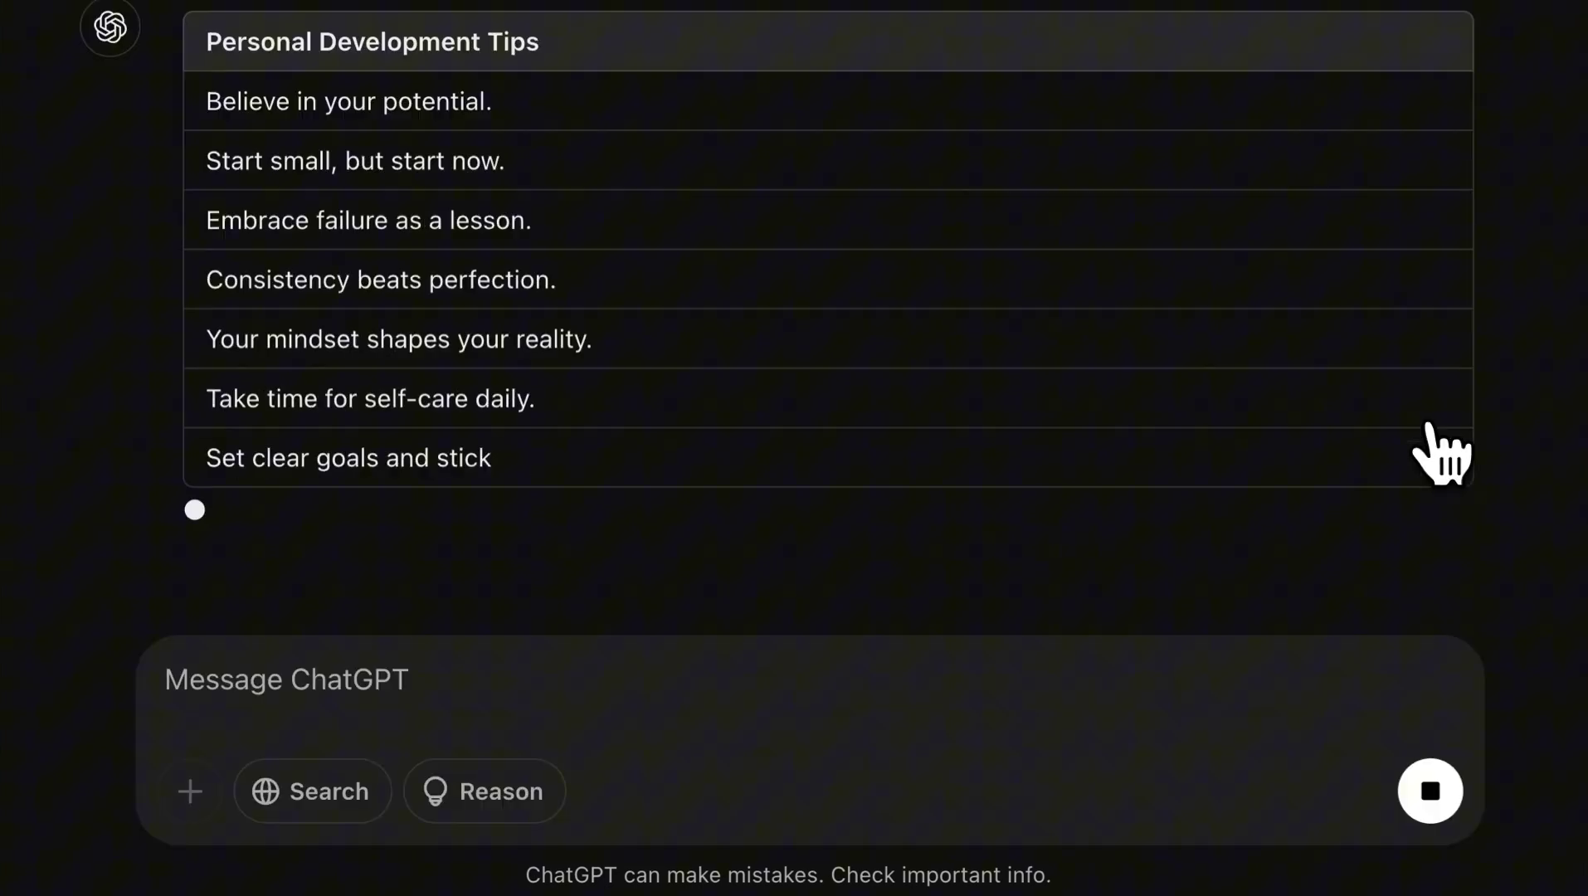
pyautogui.scroll(5, 1433, 447)
pyautogui.scroll(3, 772, 532)
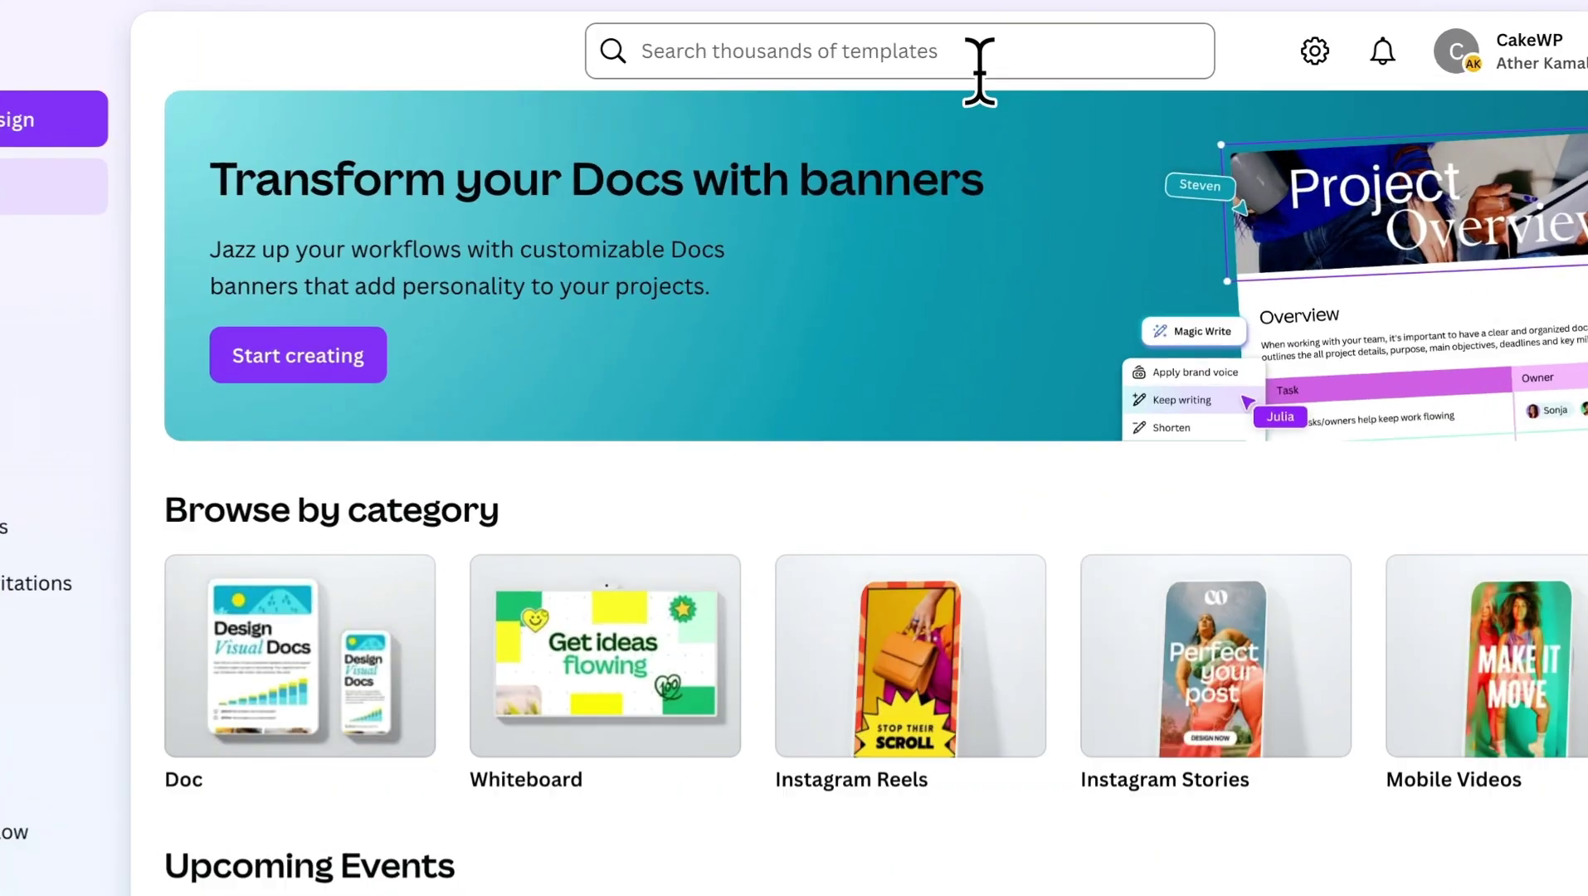
# Step: Search 'instagram reel' templates and start a blank Instagram Reel design
pyautogui.click(1019, 39)
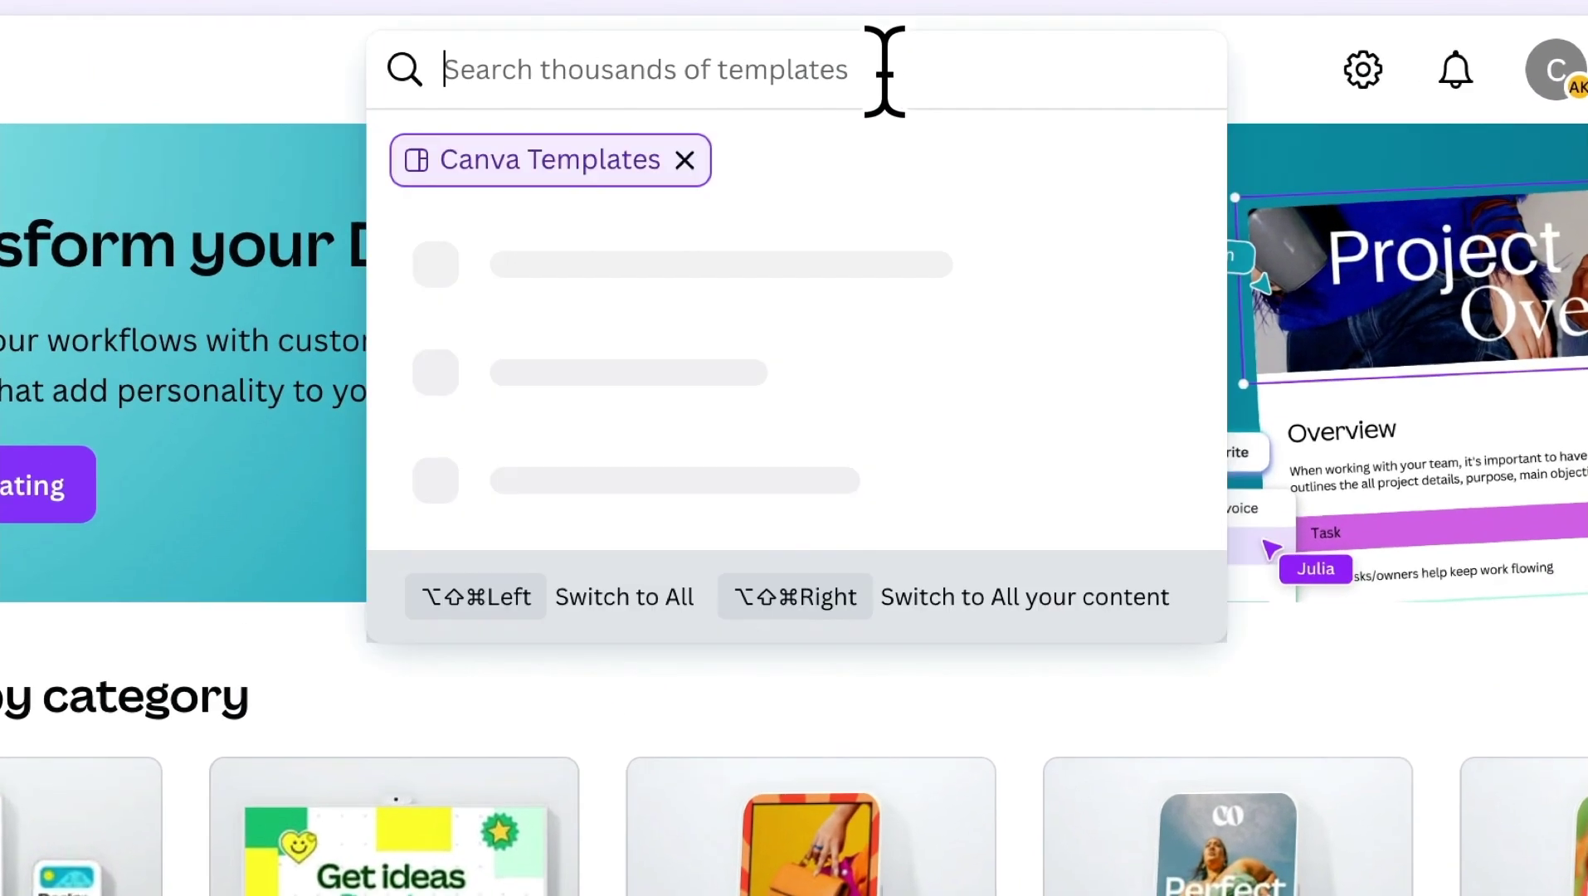
pyautogui.write('instagram reel')
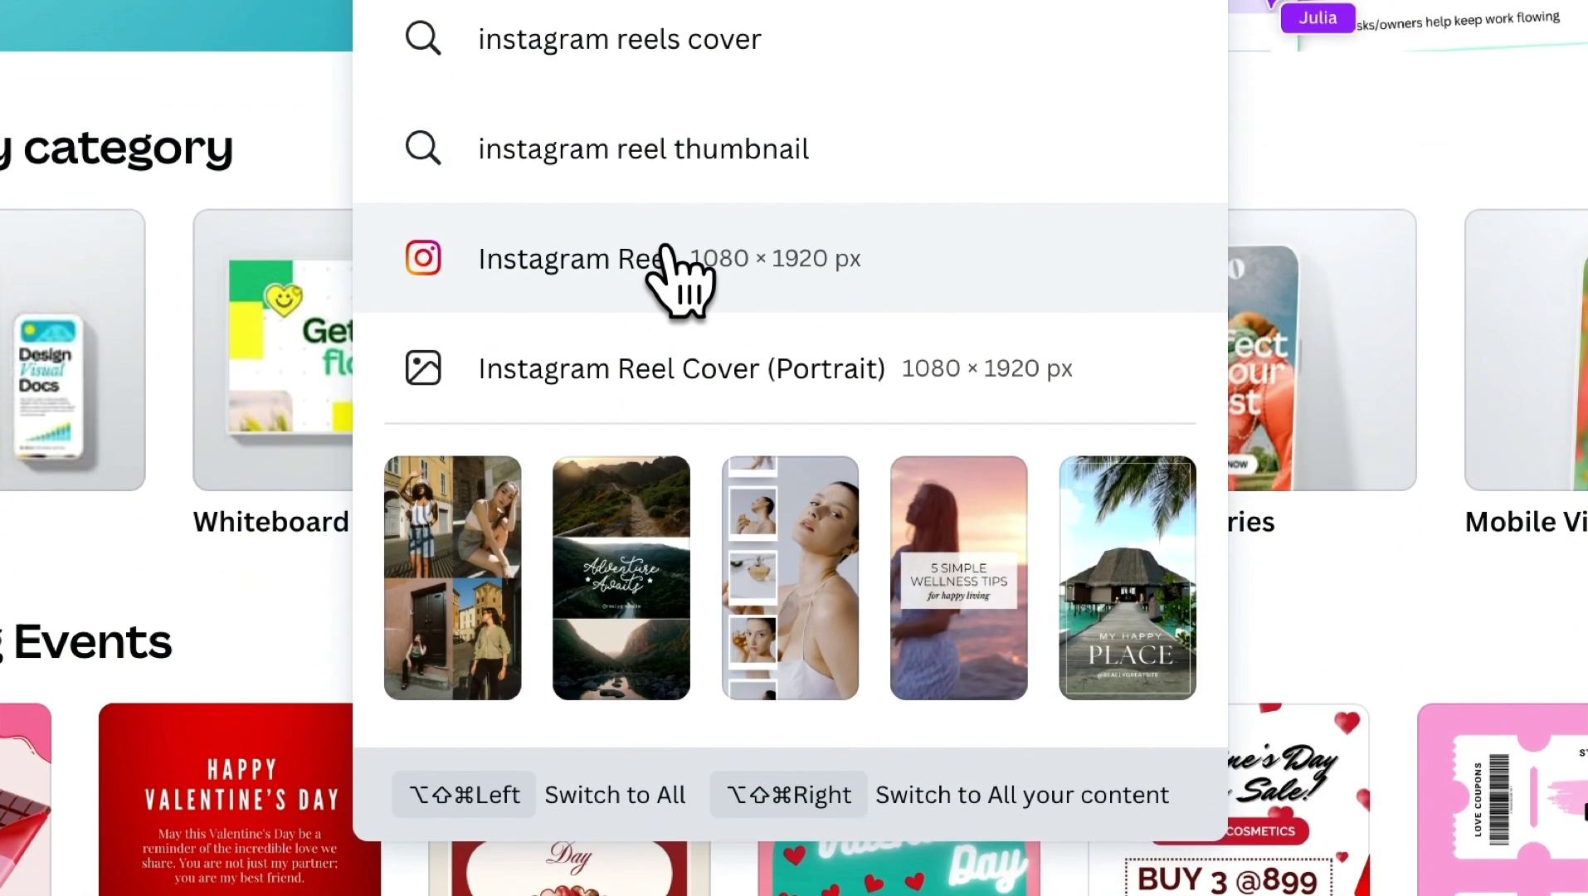
pyautogui.click(674, 283)
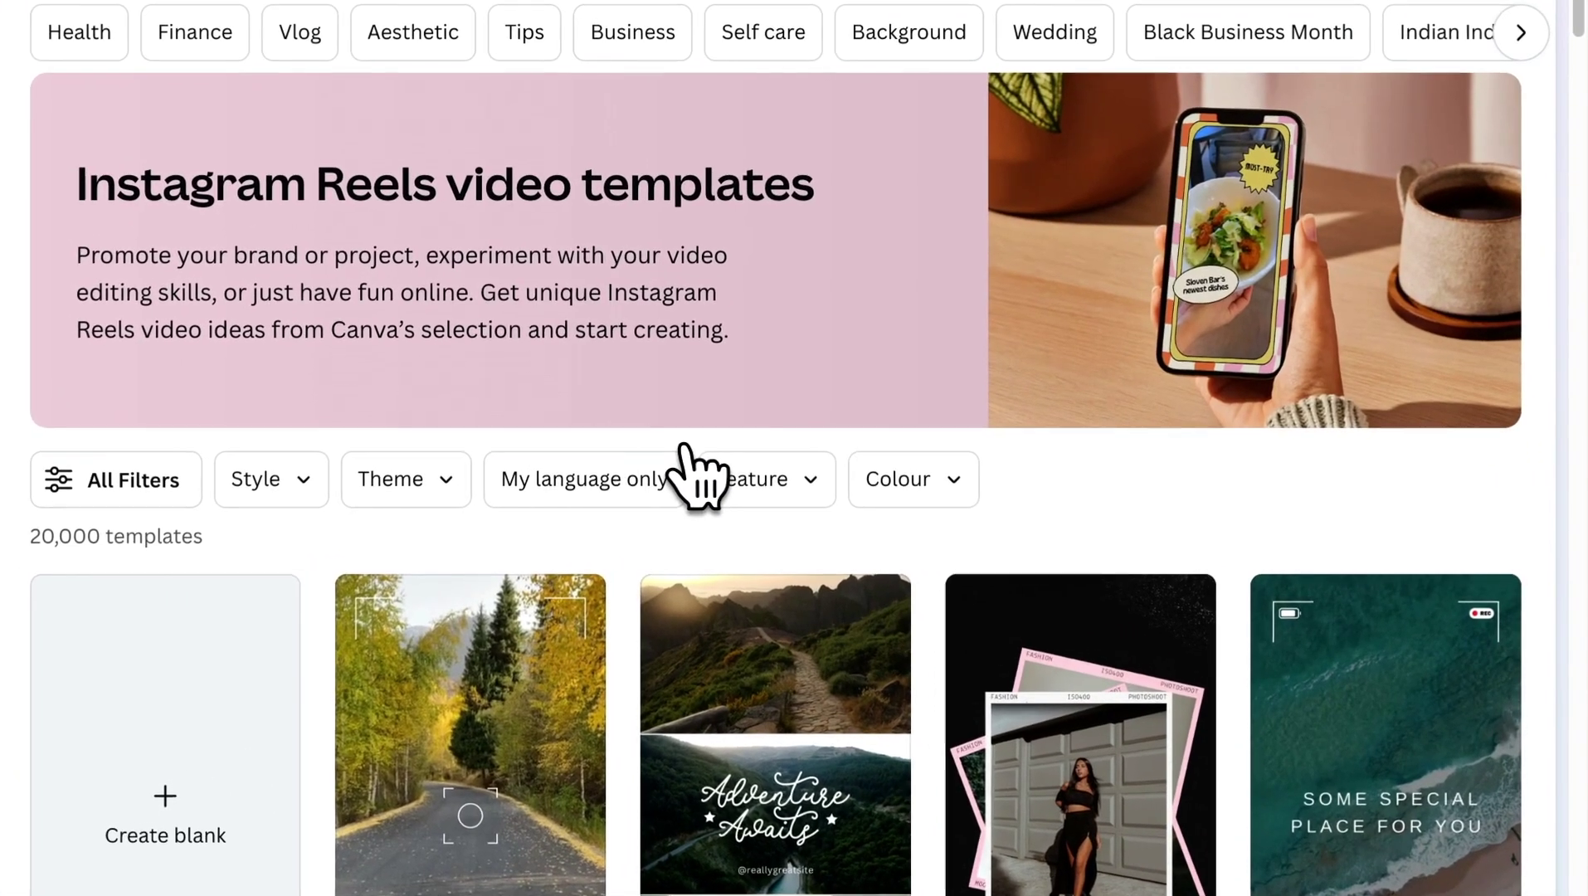
pyautogui.scroll(-4, 700, 480)
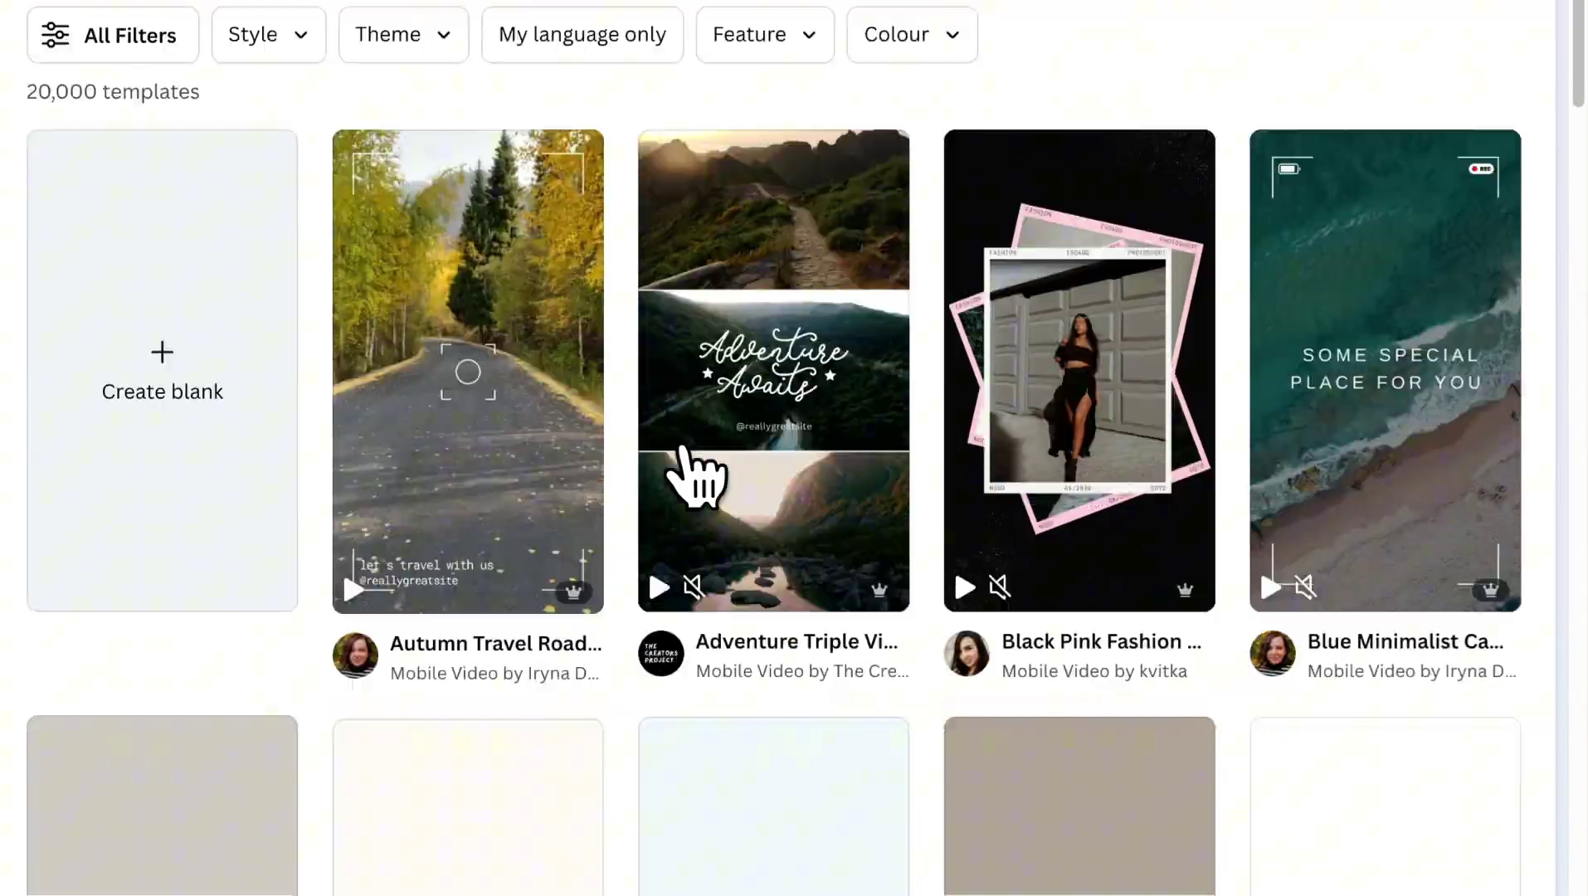
pyautogui.scroll(-1, 698, 478)
pyautogui.scroll(4, 1109, 769)
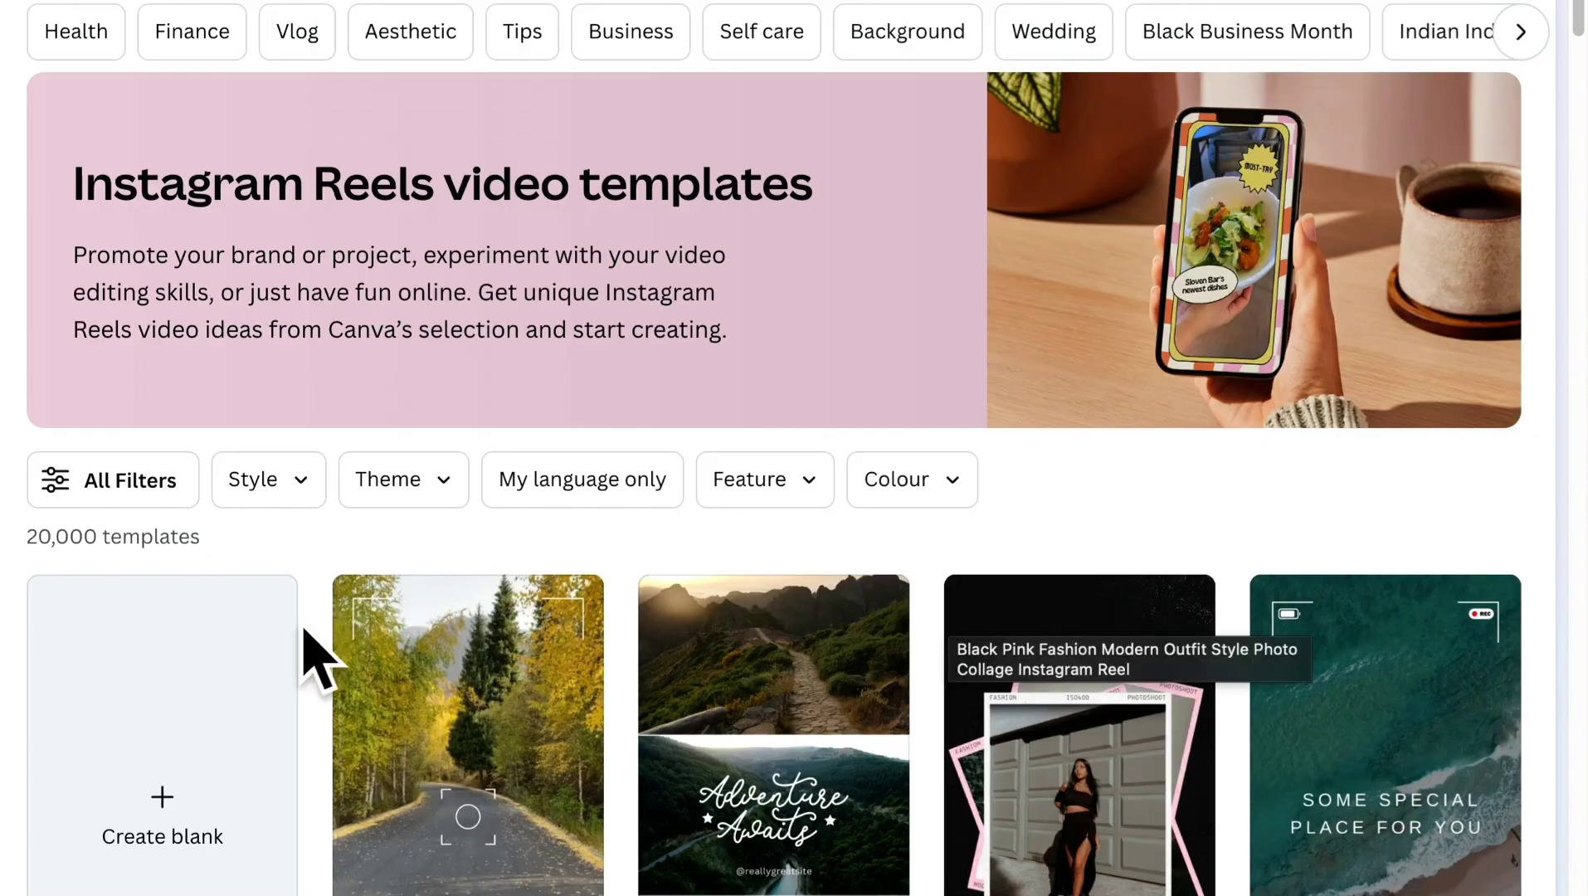
pyautogui.click(201, 724)
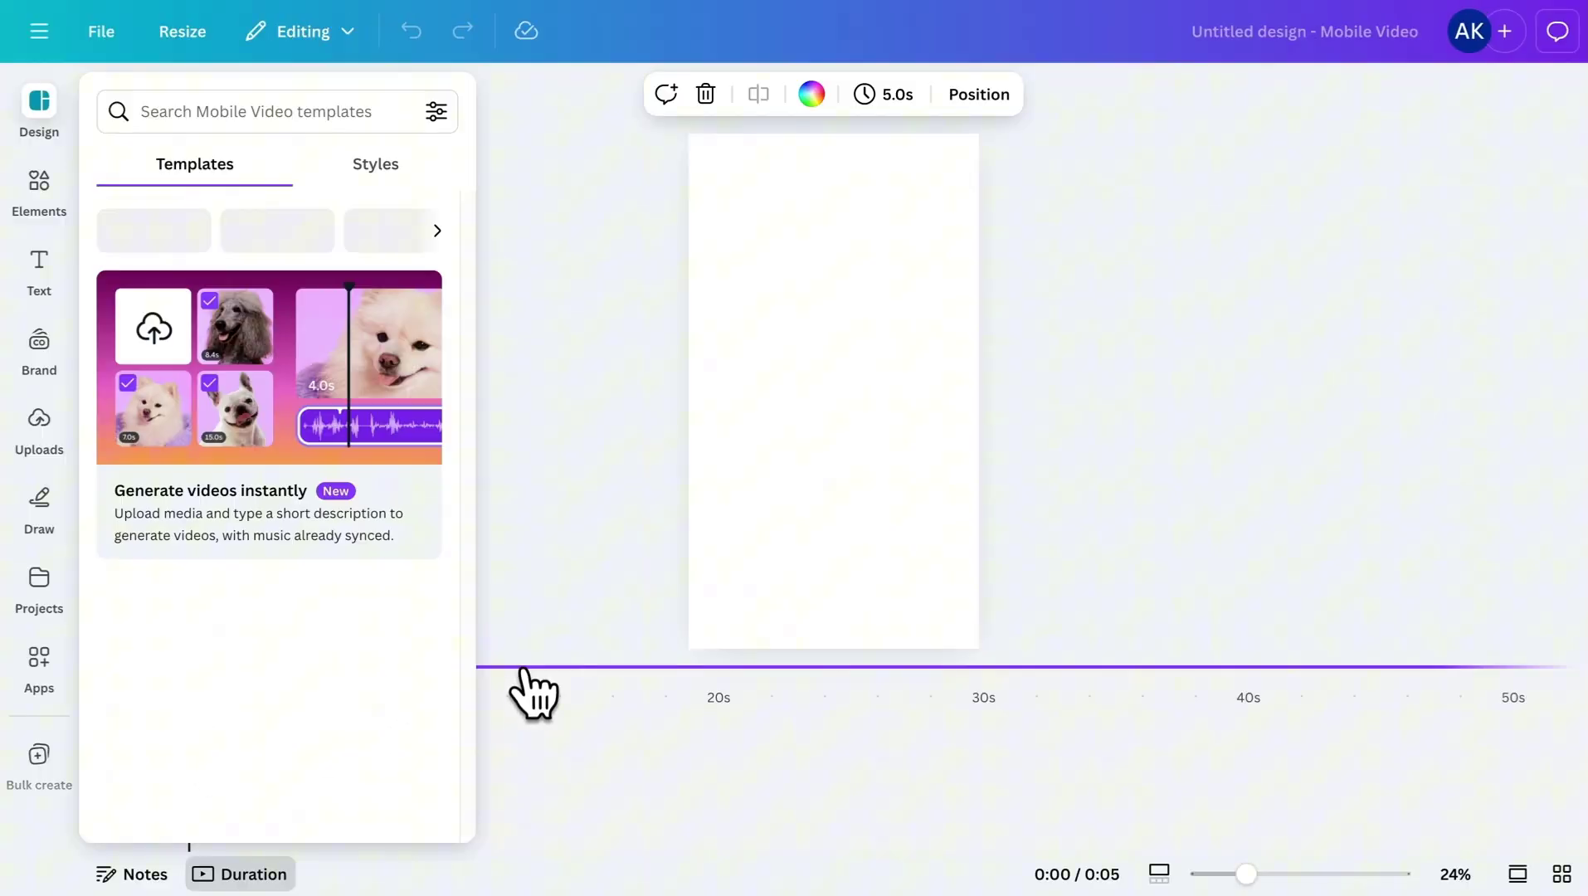
# Step: Shrink the timeline and give the reel page the near-black Brand Kit background
pyautogui.click(546, 664)
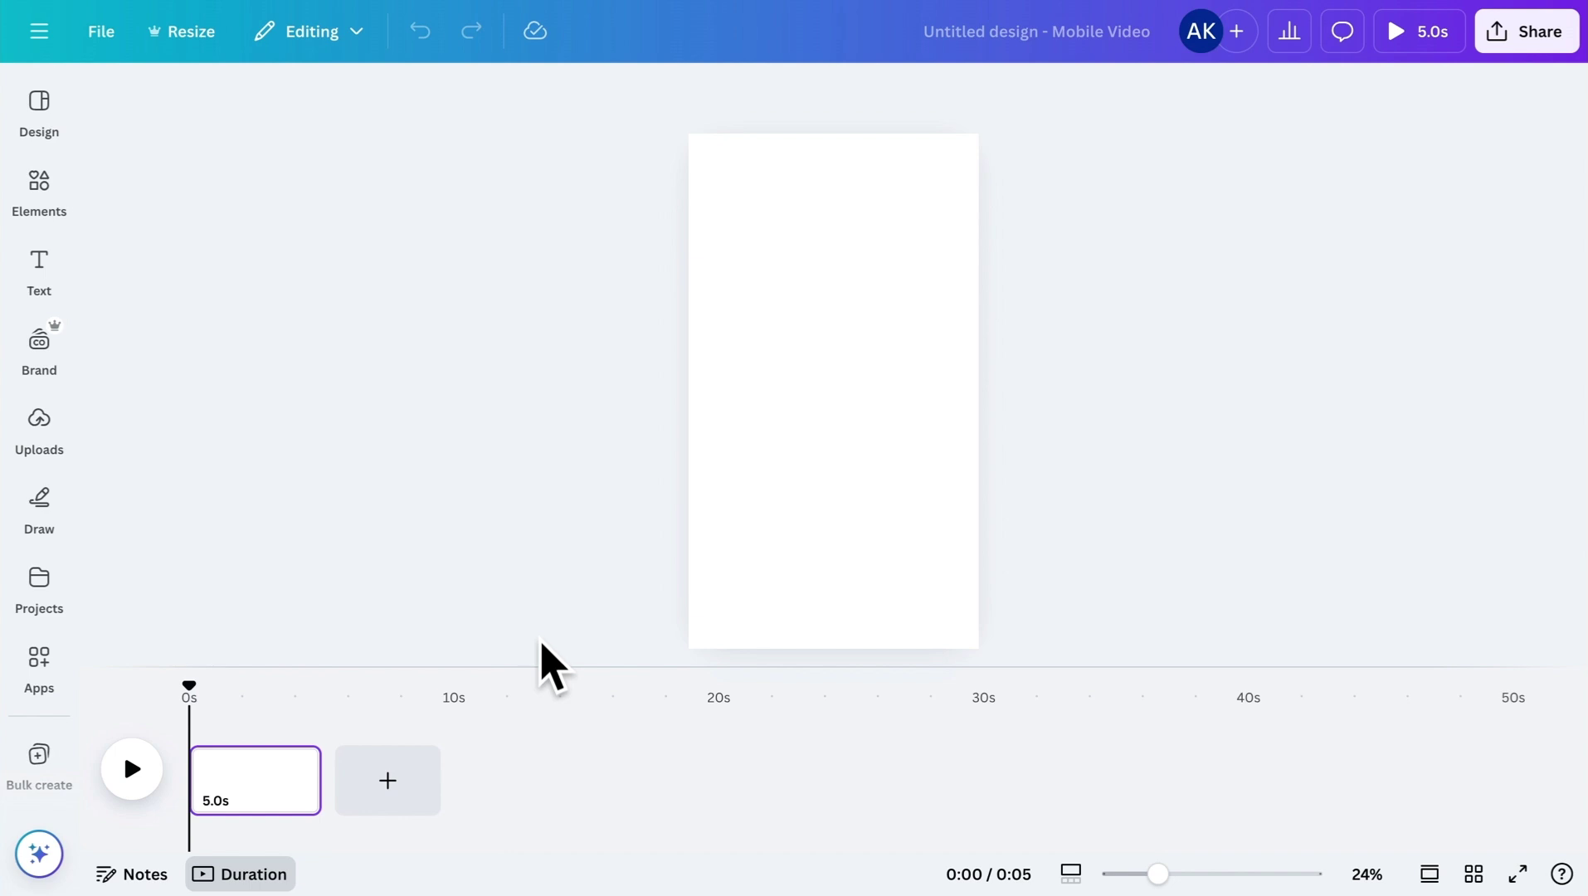
pyautogui.moveTo(543, 667); pyautogui.dragTo(532, 713)
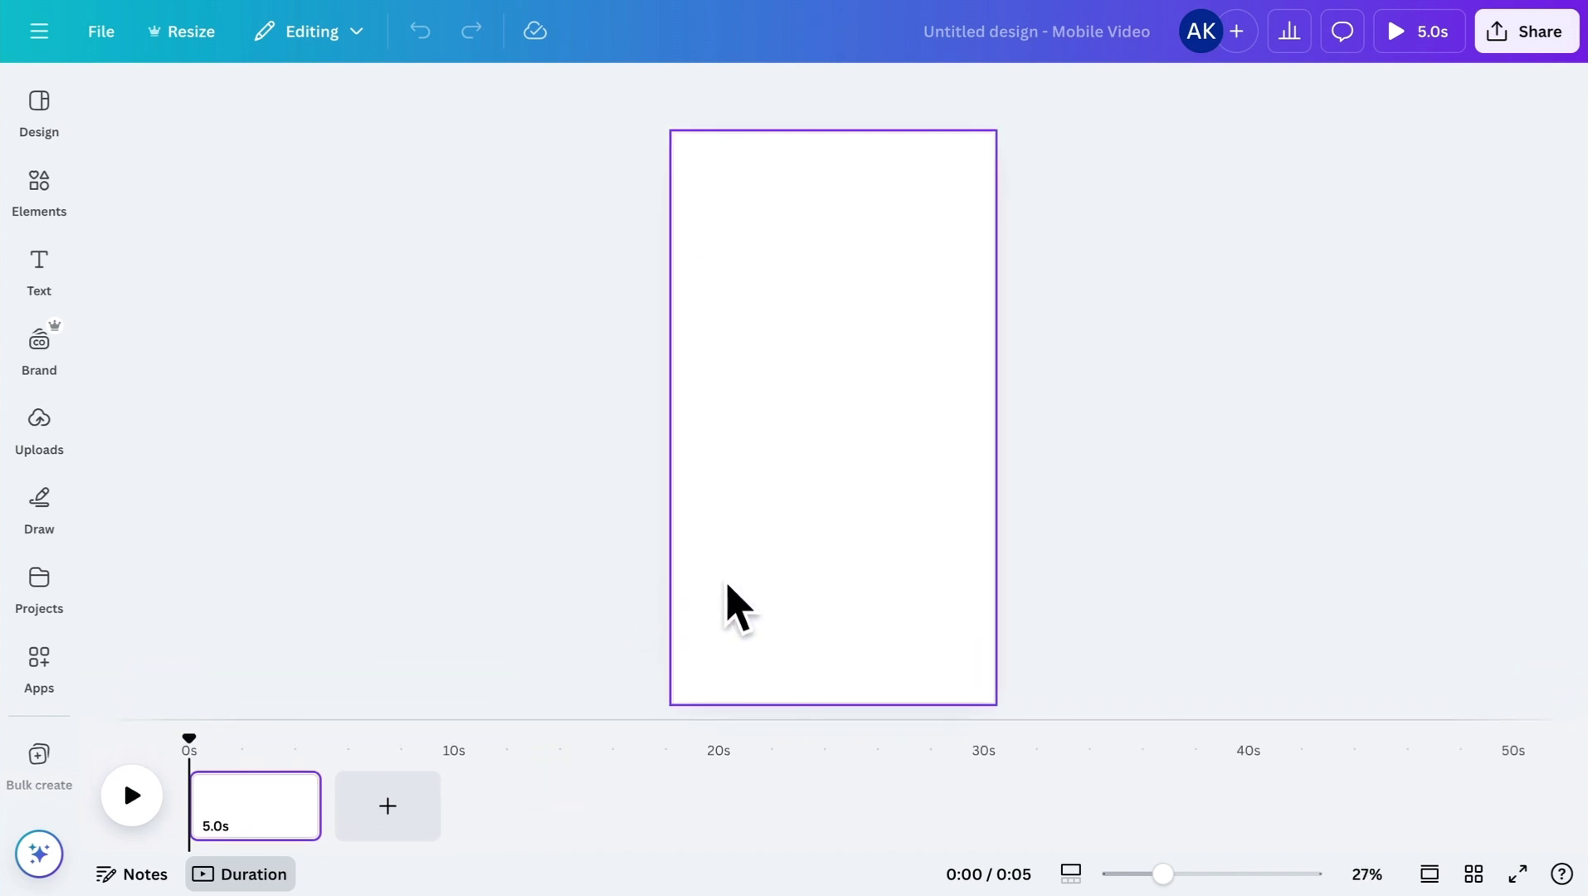
pyautogui.click(731, 230)
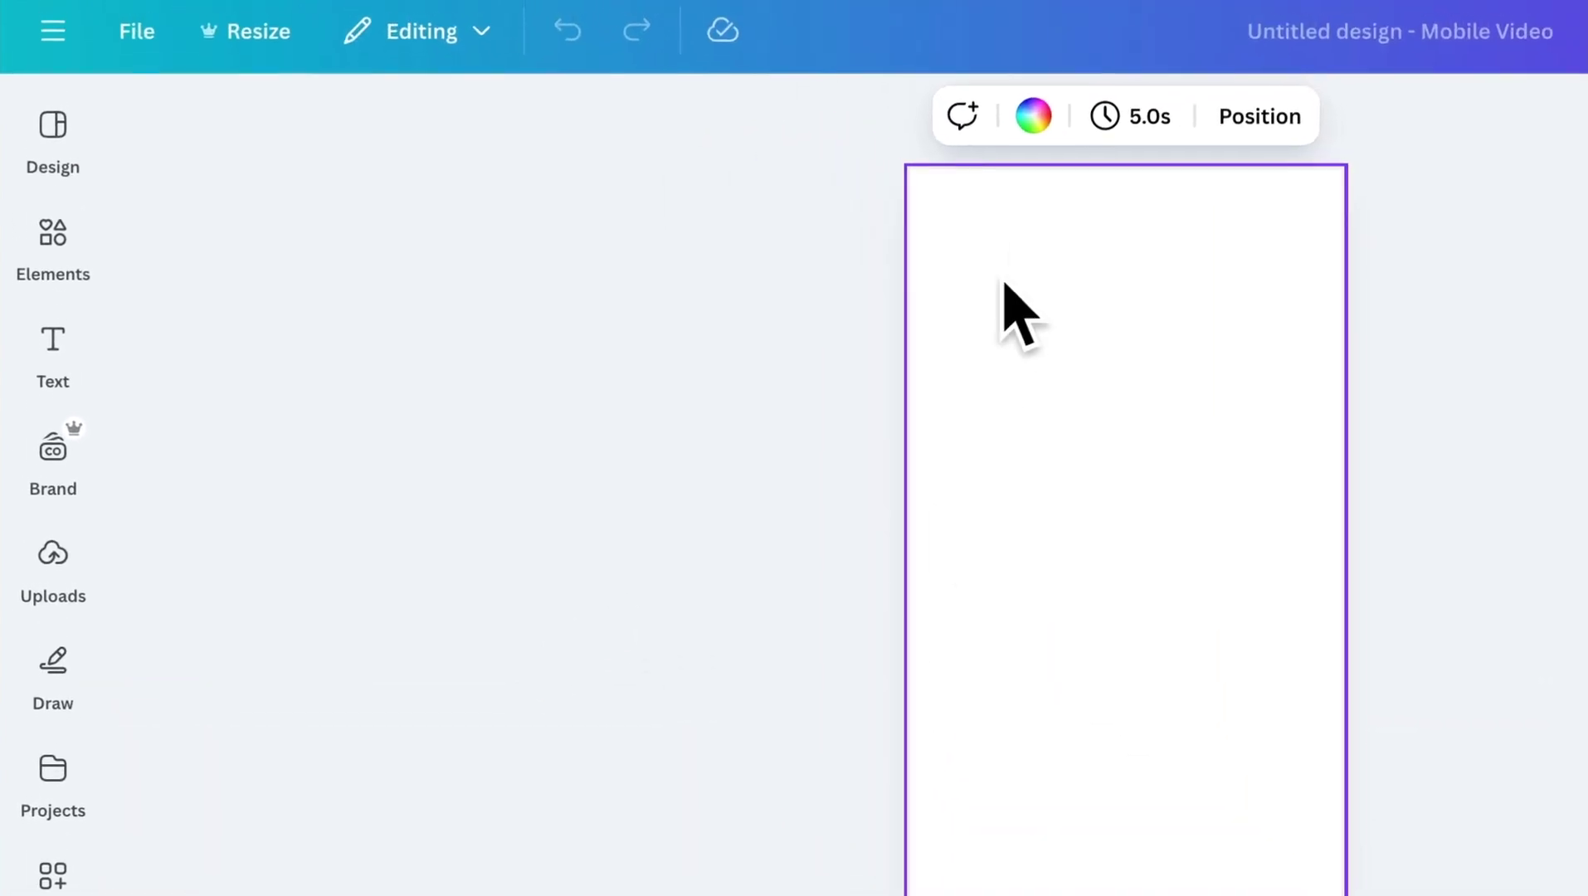
pyautogui.click(1045, 123)
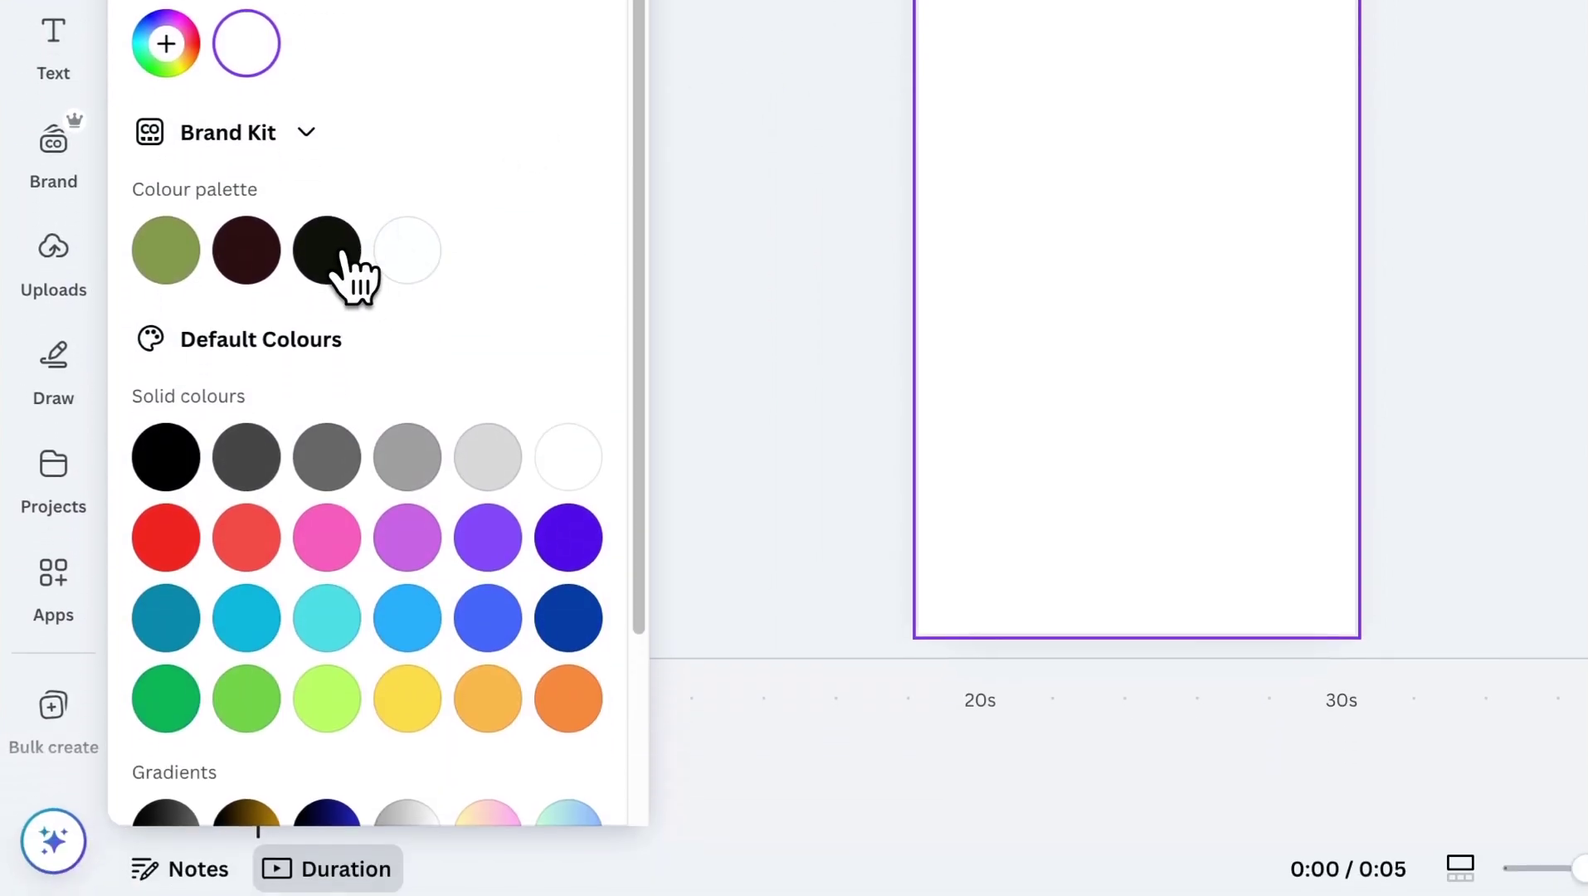
pyautogui.click(338, 248)
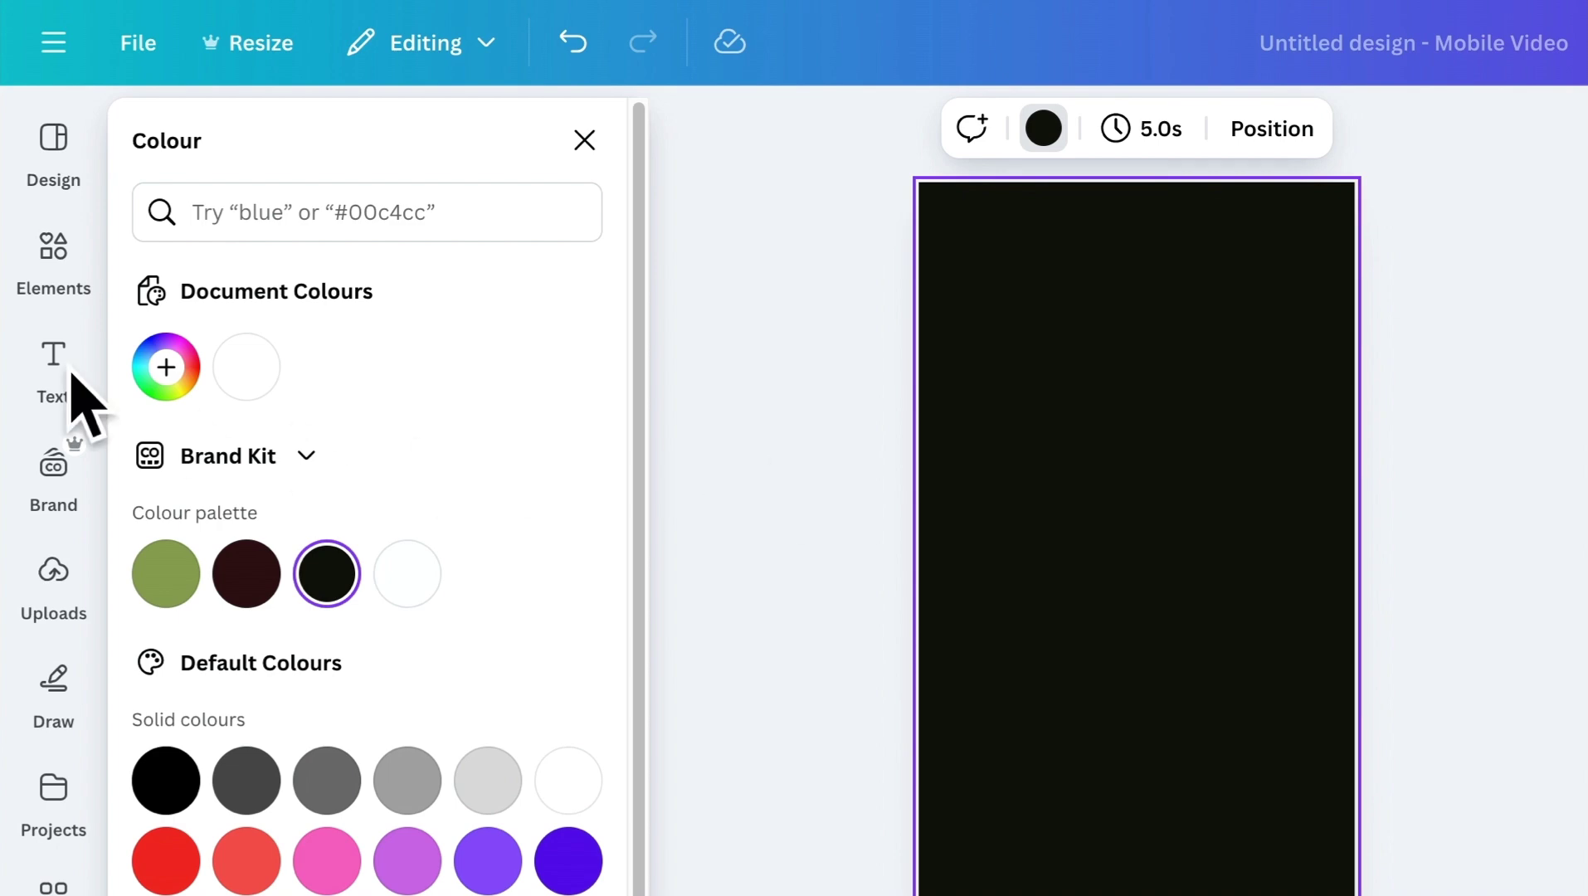
# Step: Fill the page with the 'personal development' tablet photo at 30 transparency
pyautogui.click(50, 258)
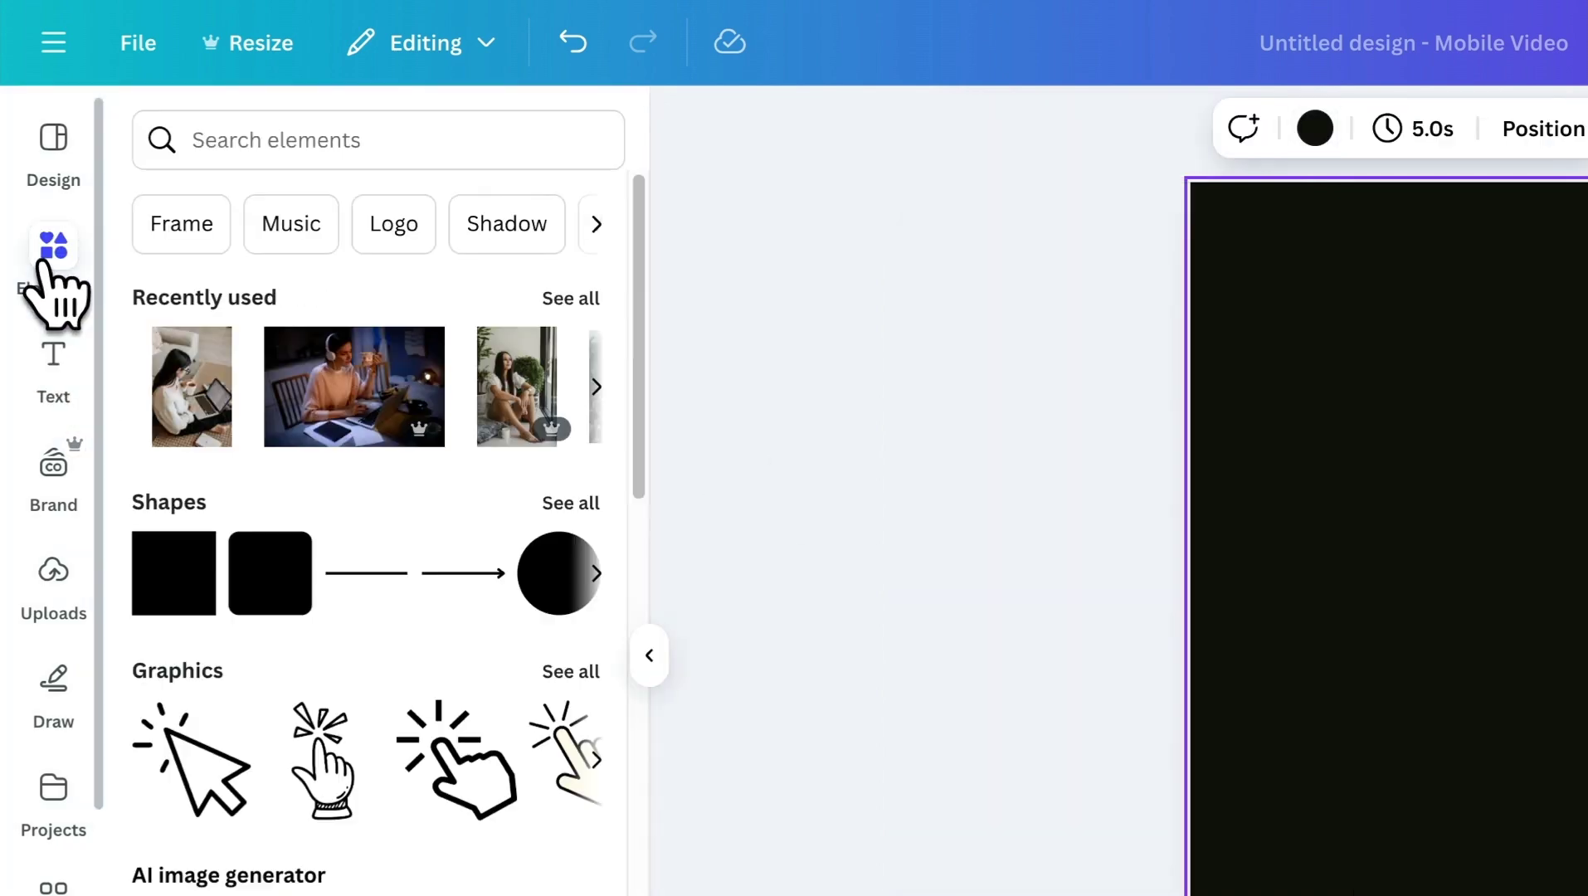
pyautogui.click(389, 140)
pyautogui.write('personal development')
pyautogui.press('Return')
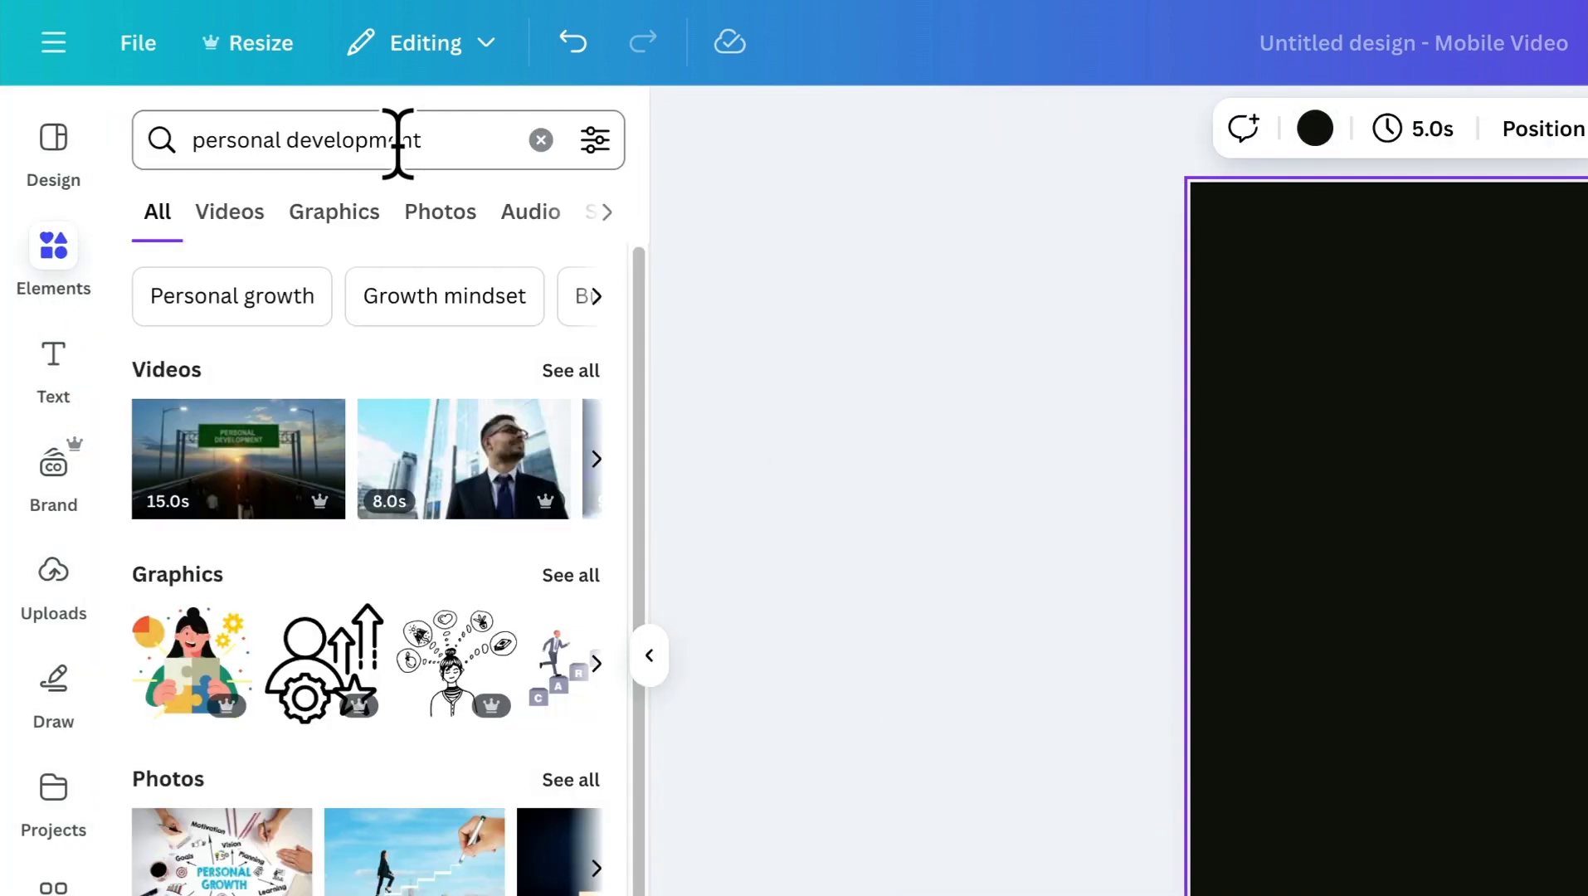
pyautogui.click(441, 234)
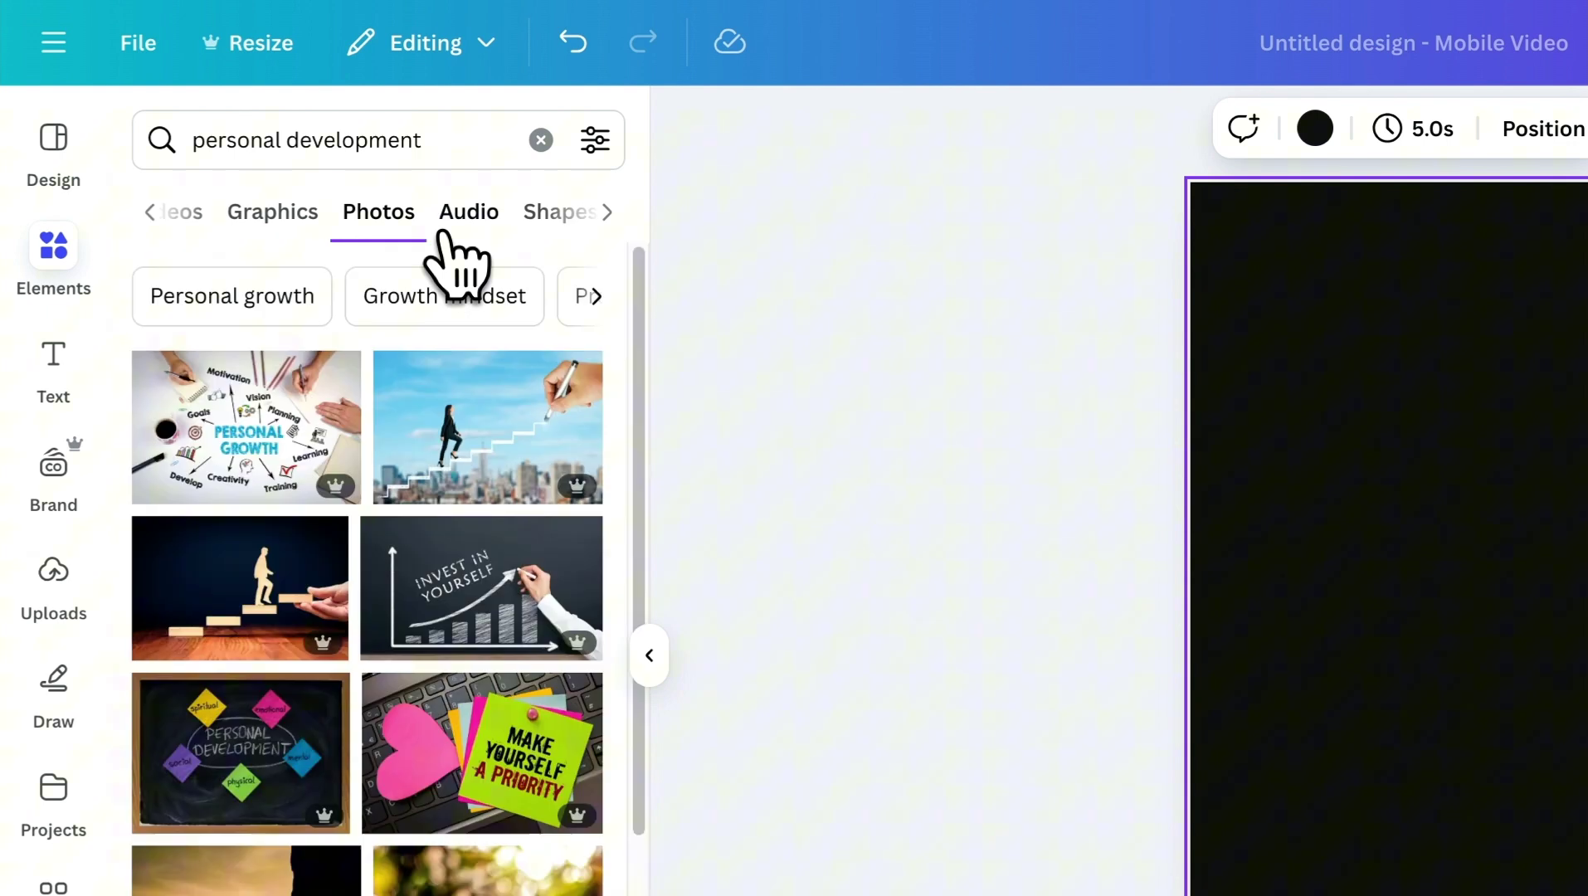
pyautogui.scroll(-5, 425, 454)
pyautogui.scroll(-5, 416, 440)
pyautogui.scroll(-5, 416, 455)
pyautogui.scroll(-1, 447, 496)
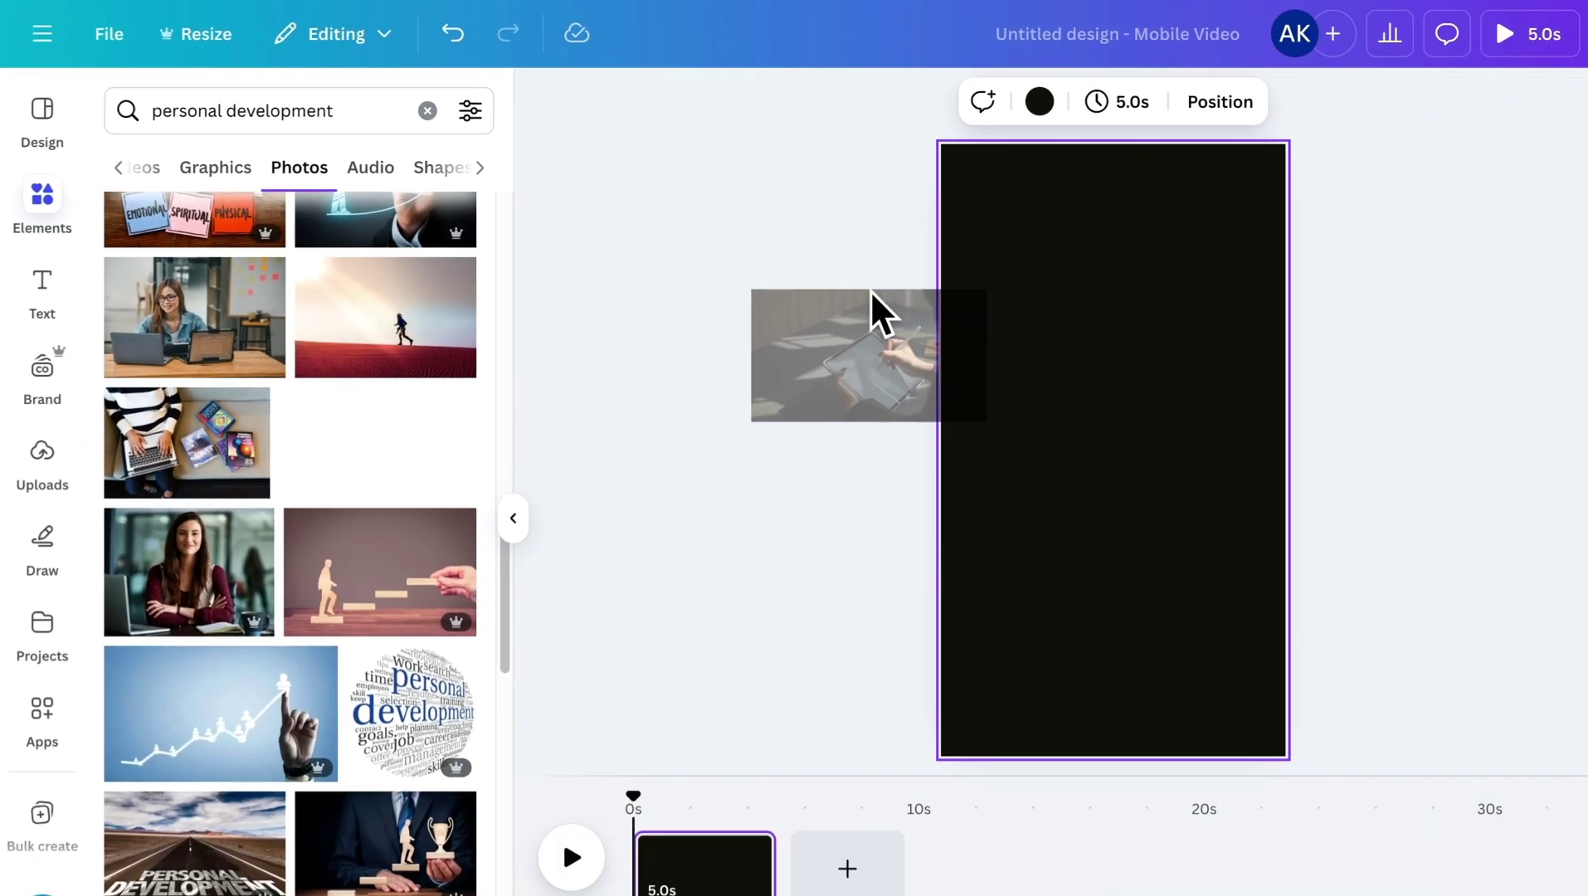
pyautogui.moveTo(482, 531); pyautogui.dragTo(894, 285)
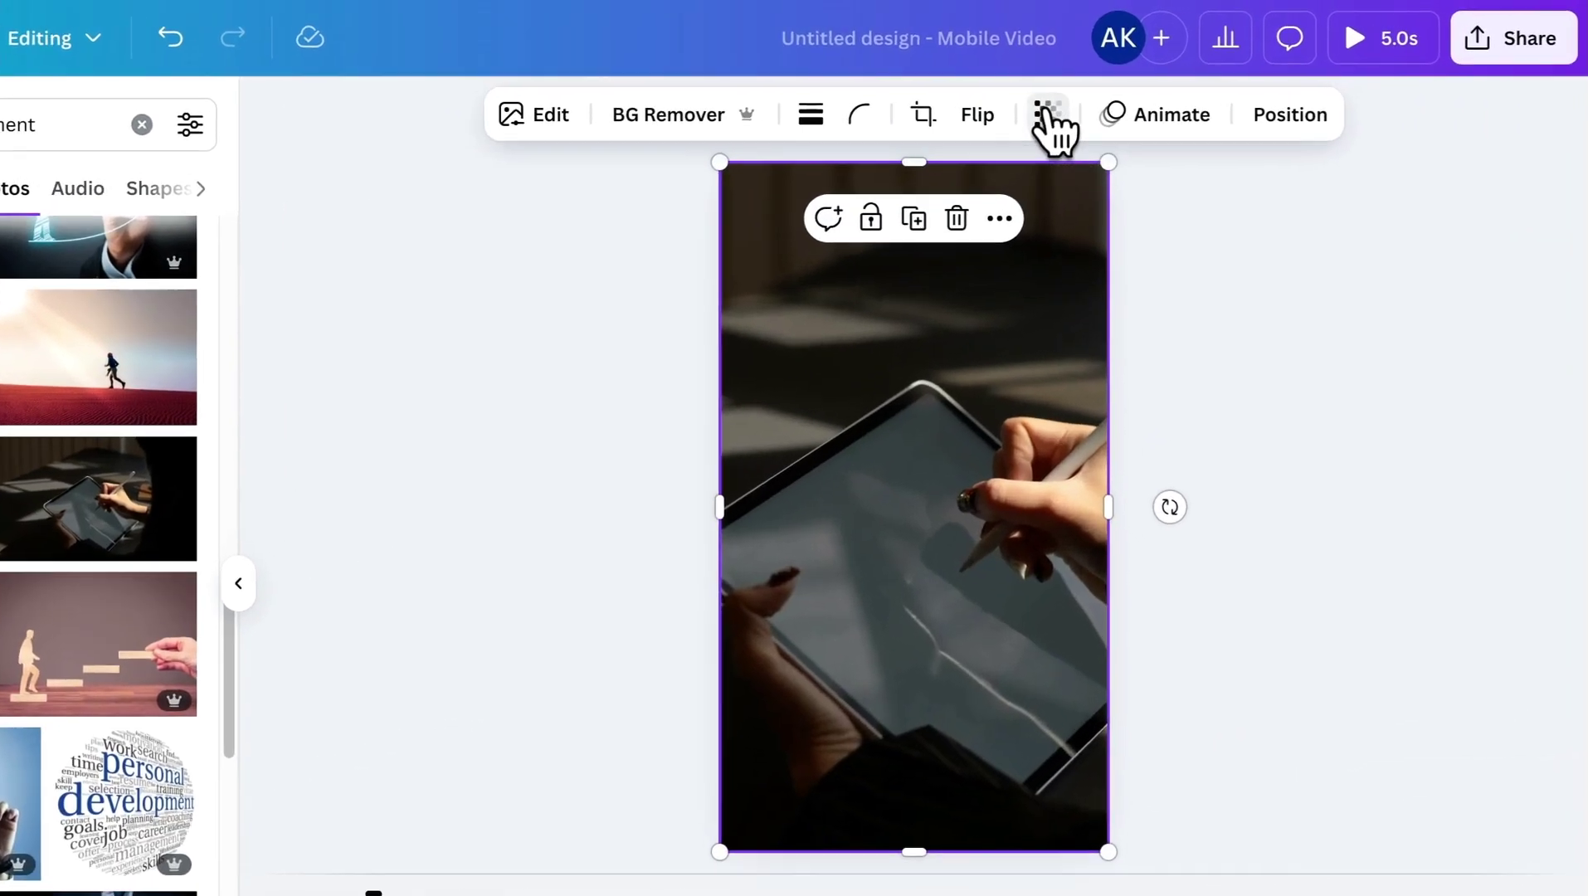
pyautogui.click(1143, 94)
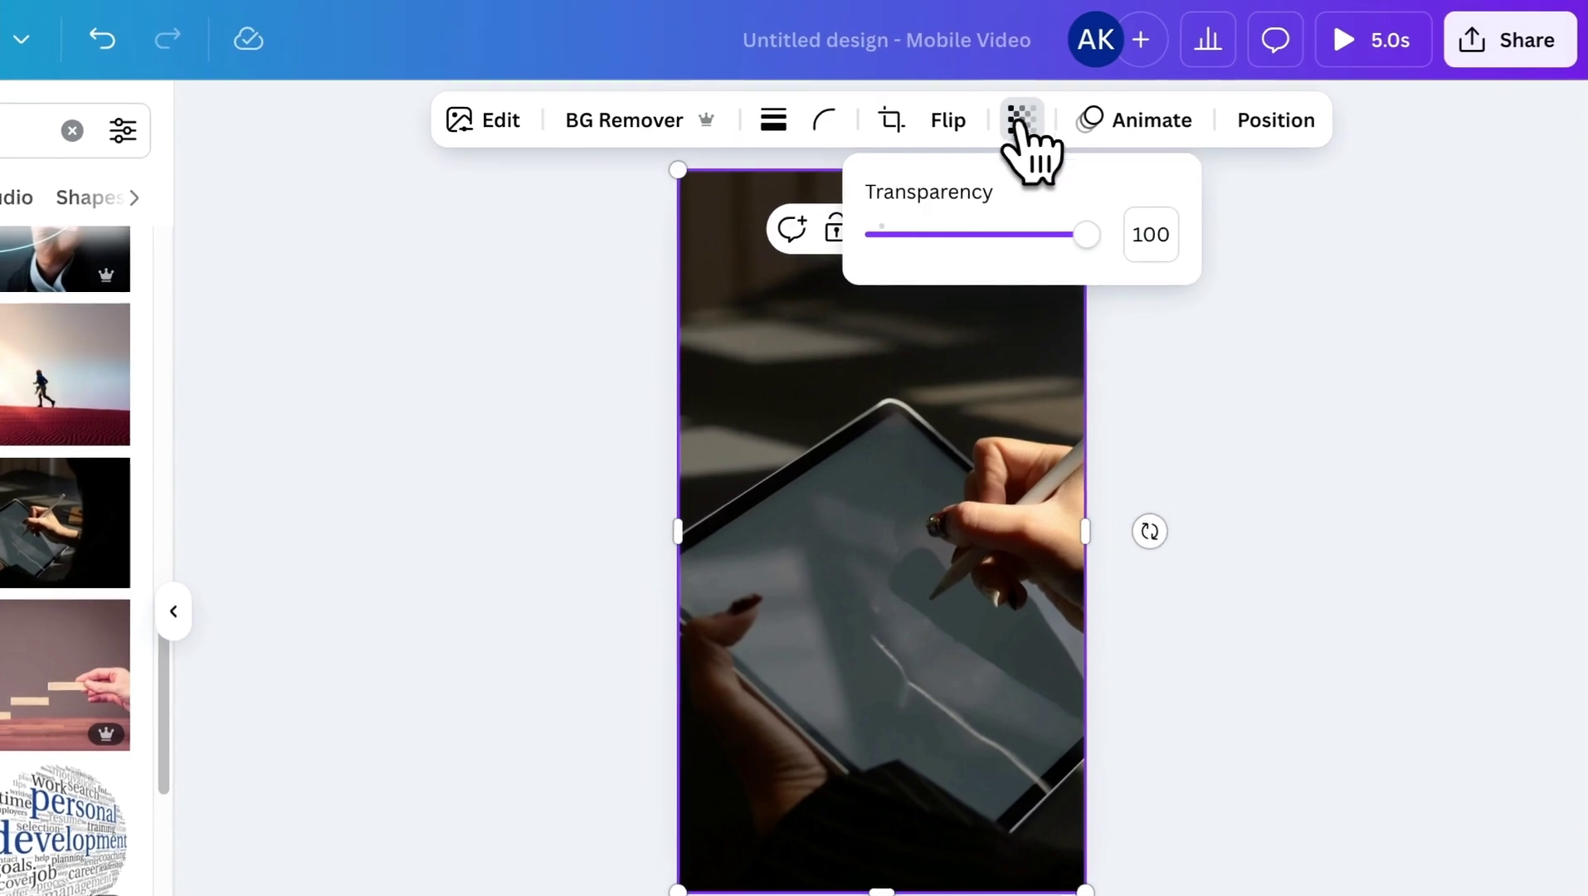
pyautogui.moveTo(1040, 248); pyautogui.dragTo(939, 248)
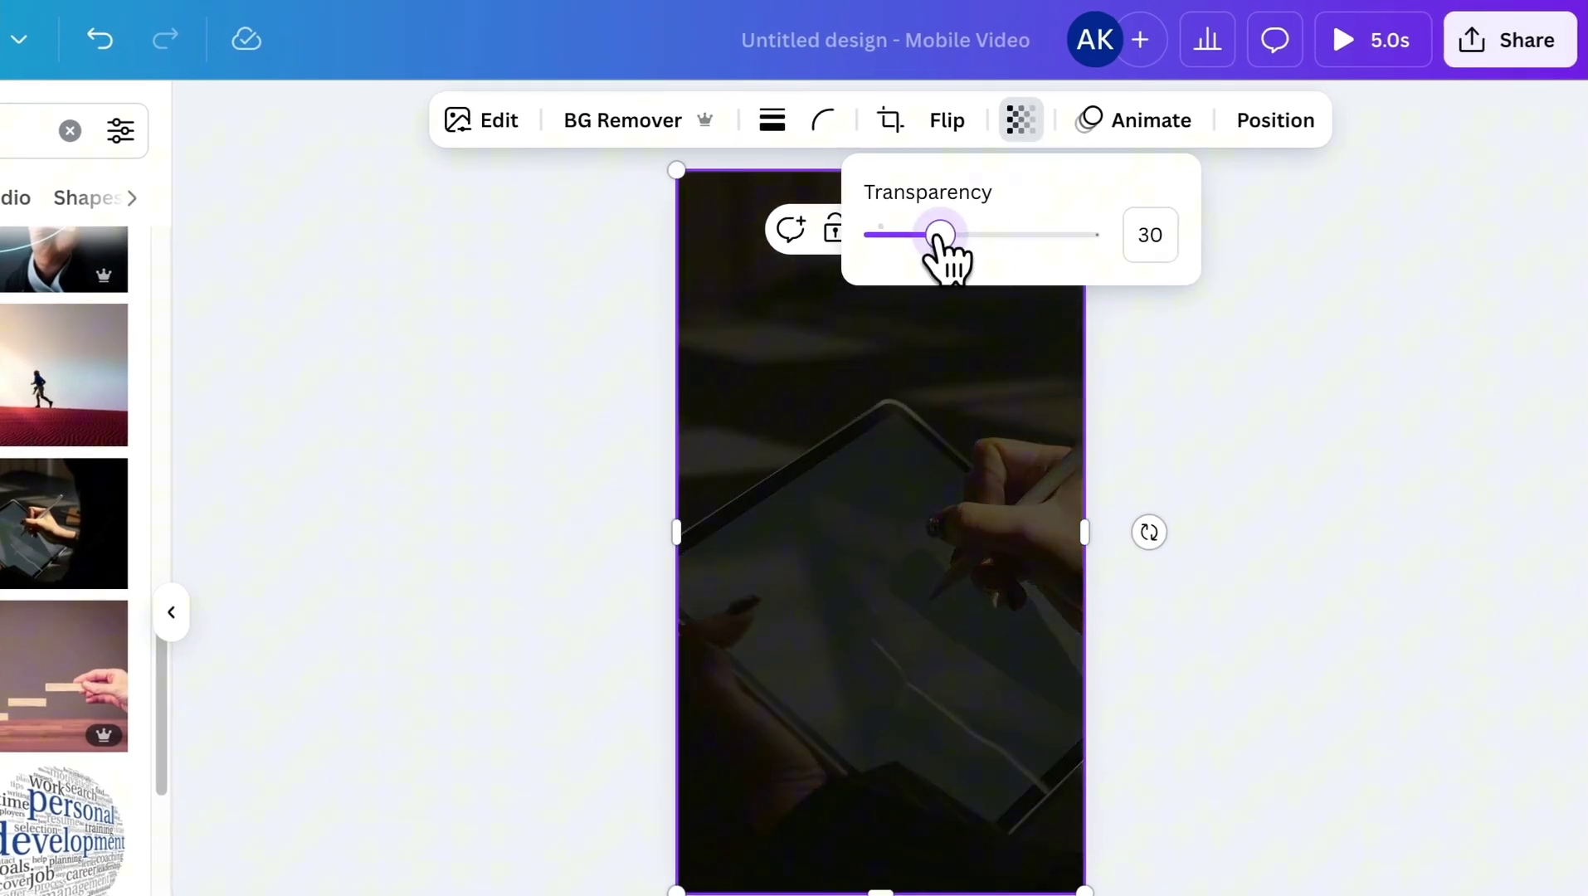
# Step: Close the transparency popup and browse Text font combinations and Text Maker presets
pyautogui.click(1000, 366)
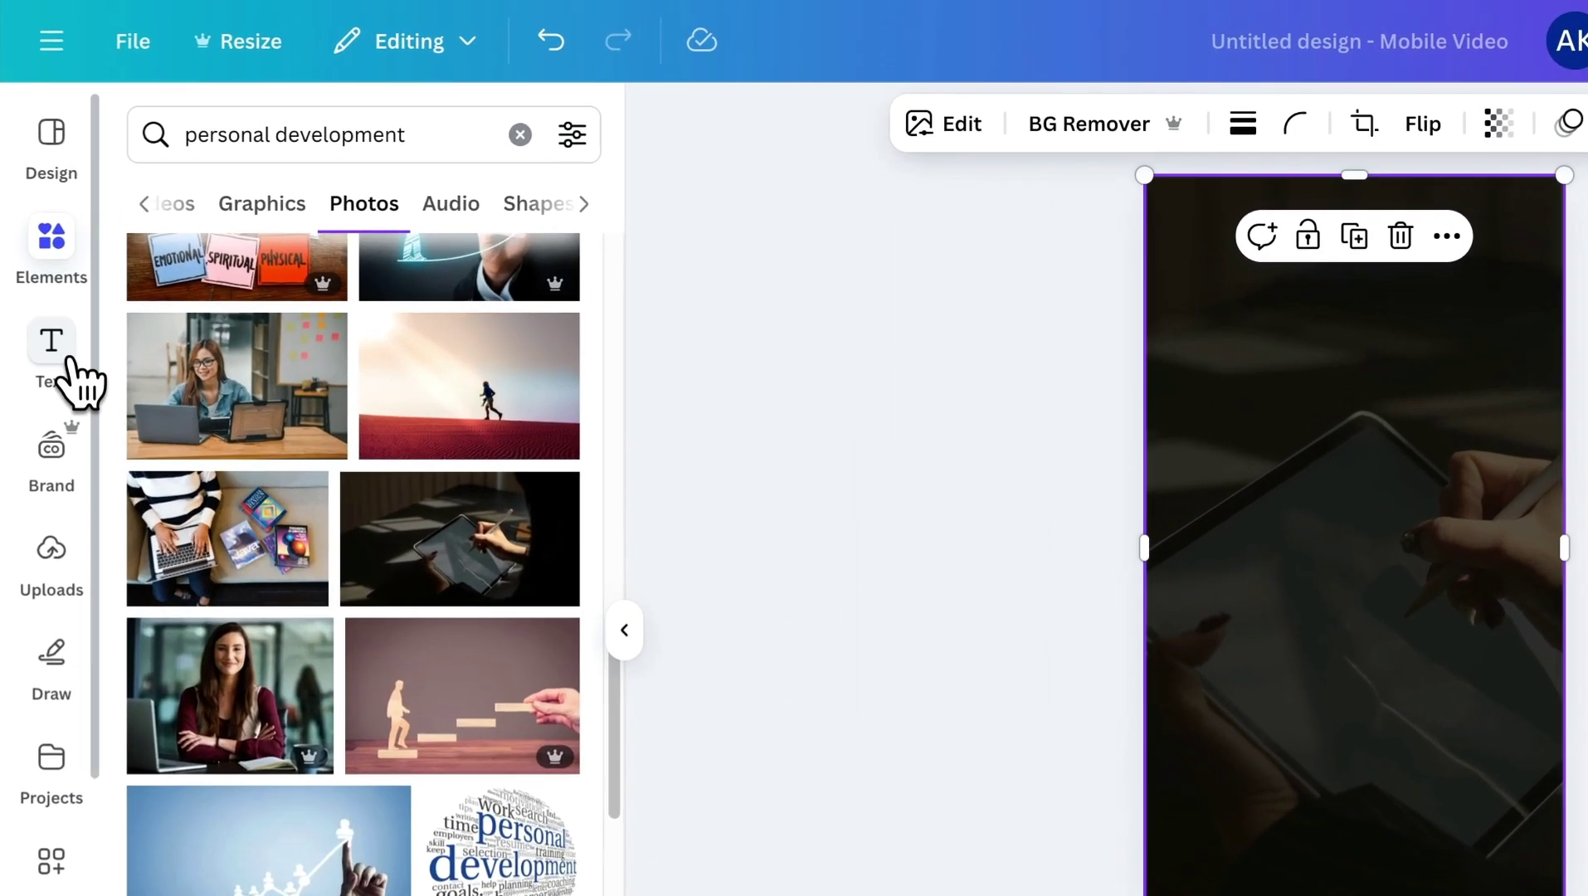
pyautogui.click(39, 265)
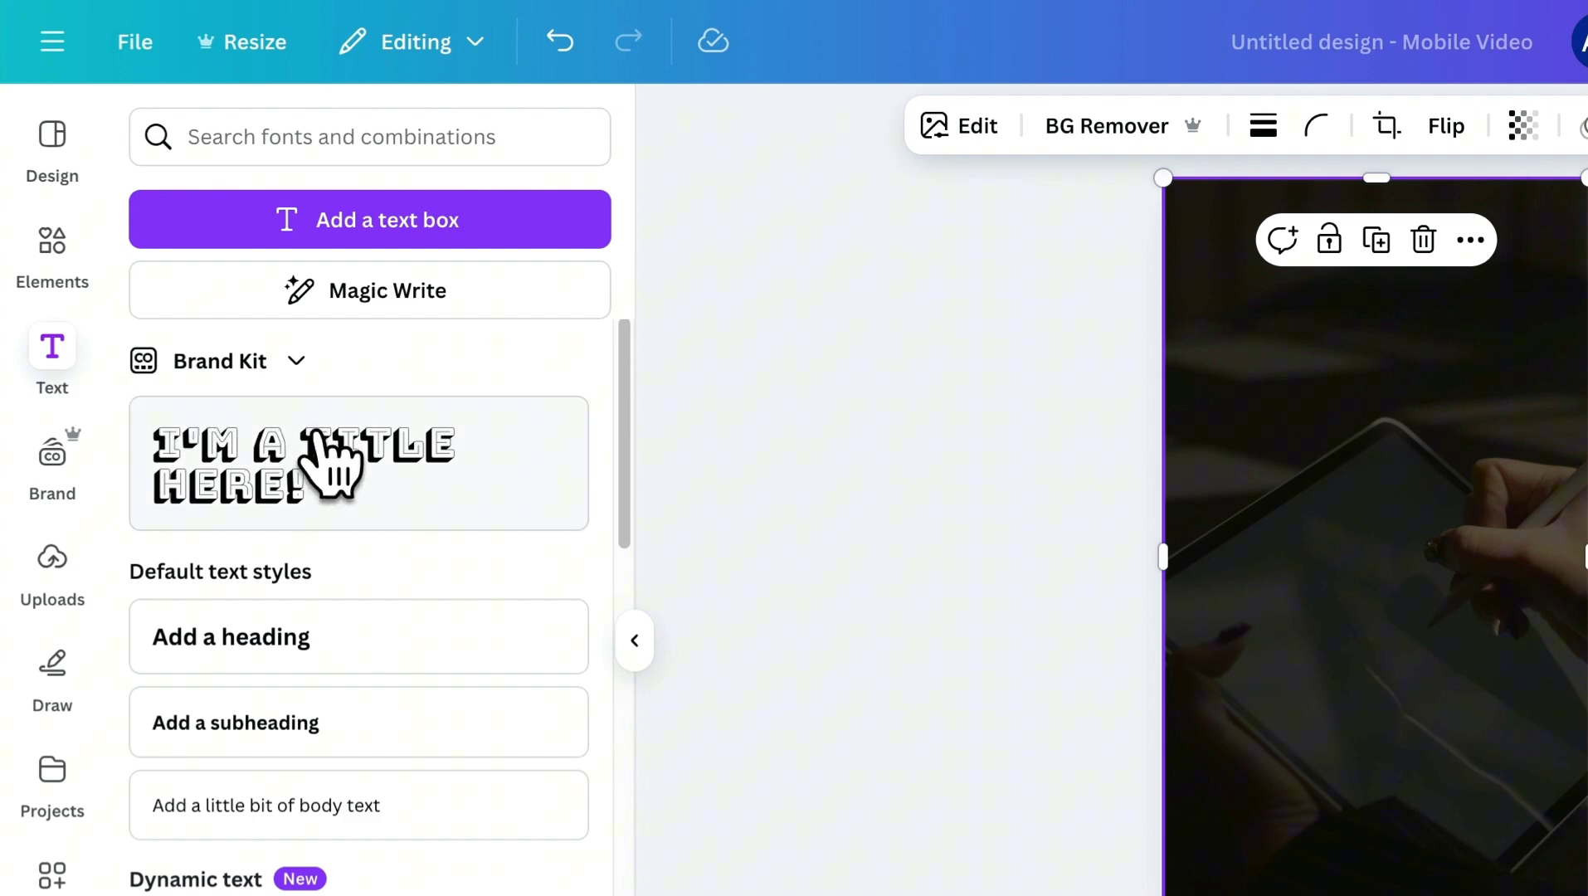
pyautogui.scroll(-3, 334, 462)
pyautogui.scroll(-2, 332, 461)
pyautogui.scroll(-1, 333, 462)
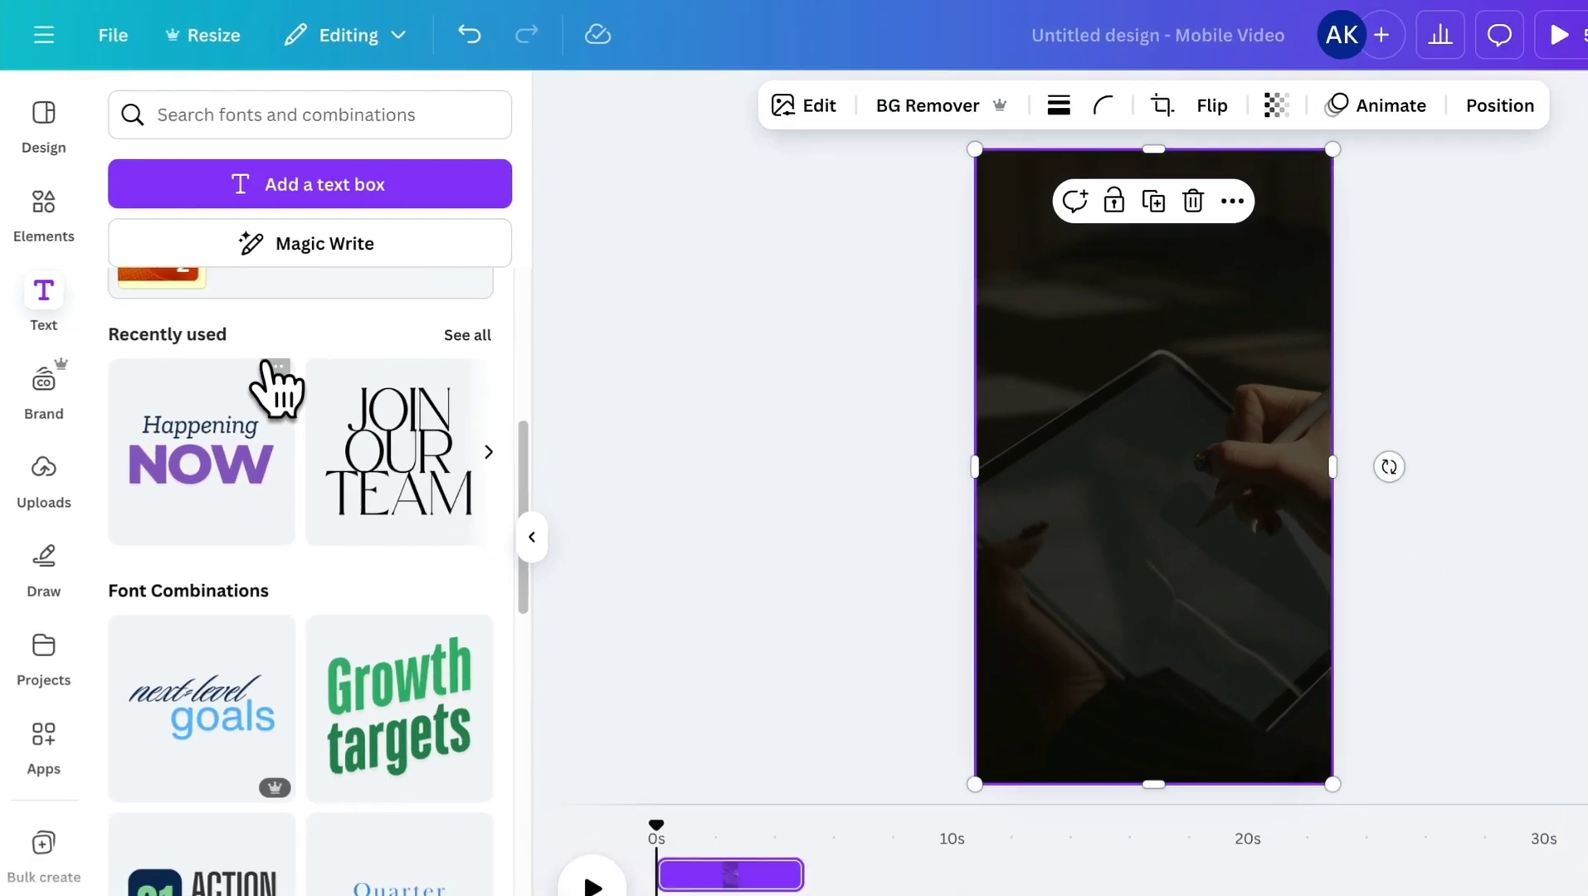
pyautogui.scroll(-3, 248, 344)
pyautogui.scroll(-2, 290, 337)
pyautogui.scroll(-2, 241, 343)
pyautogui.scroll(-1, 245, 496)
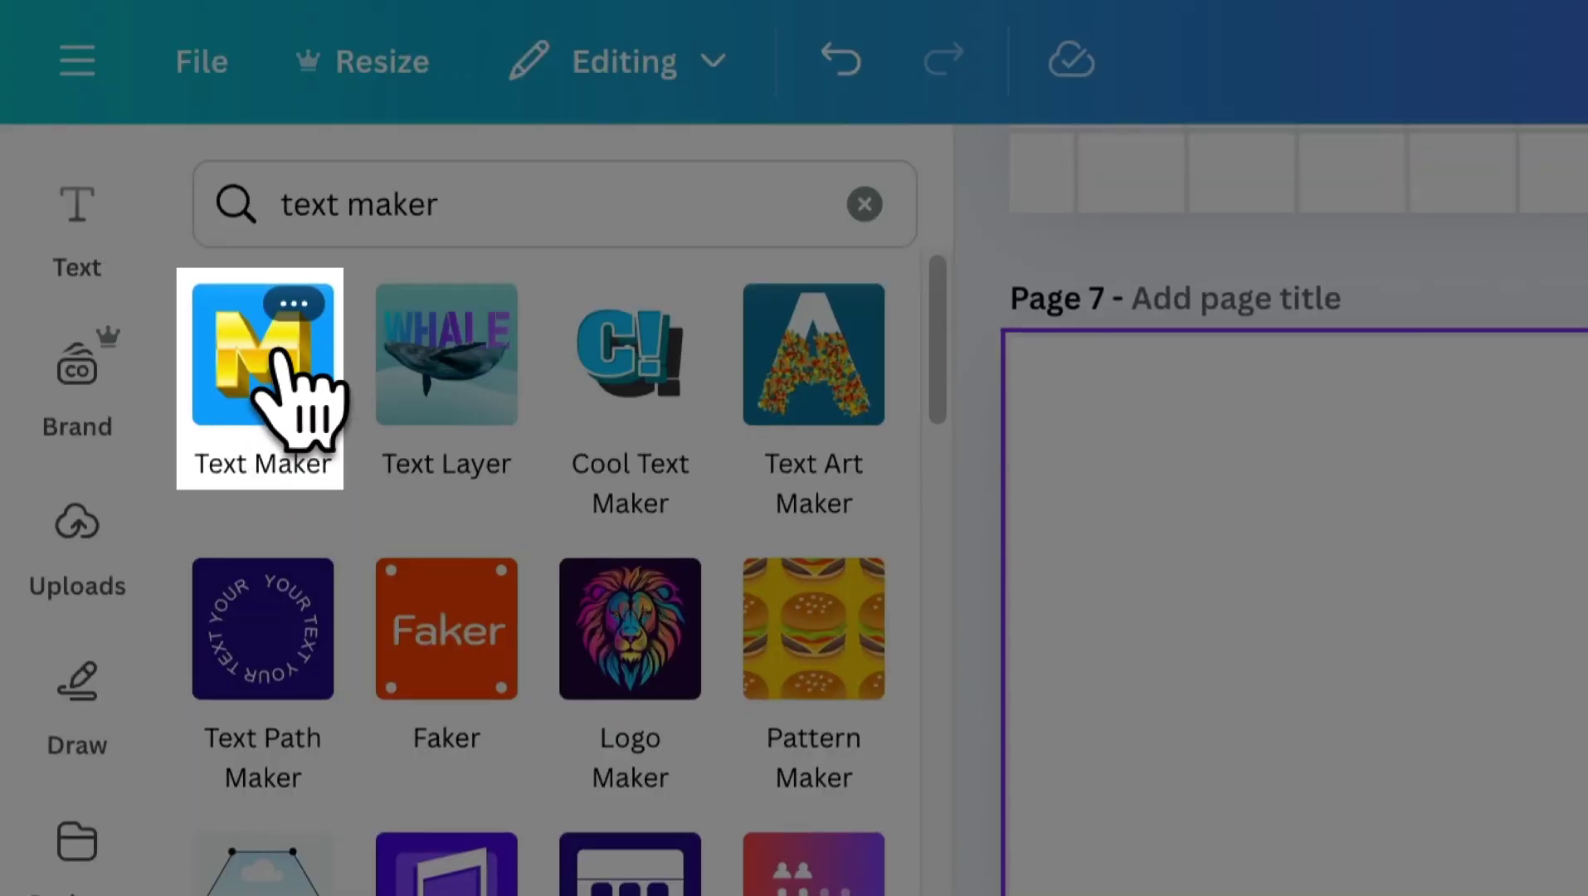
pyautogui.click(271, 348)
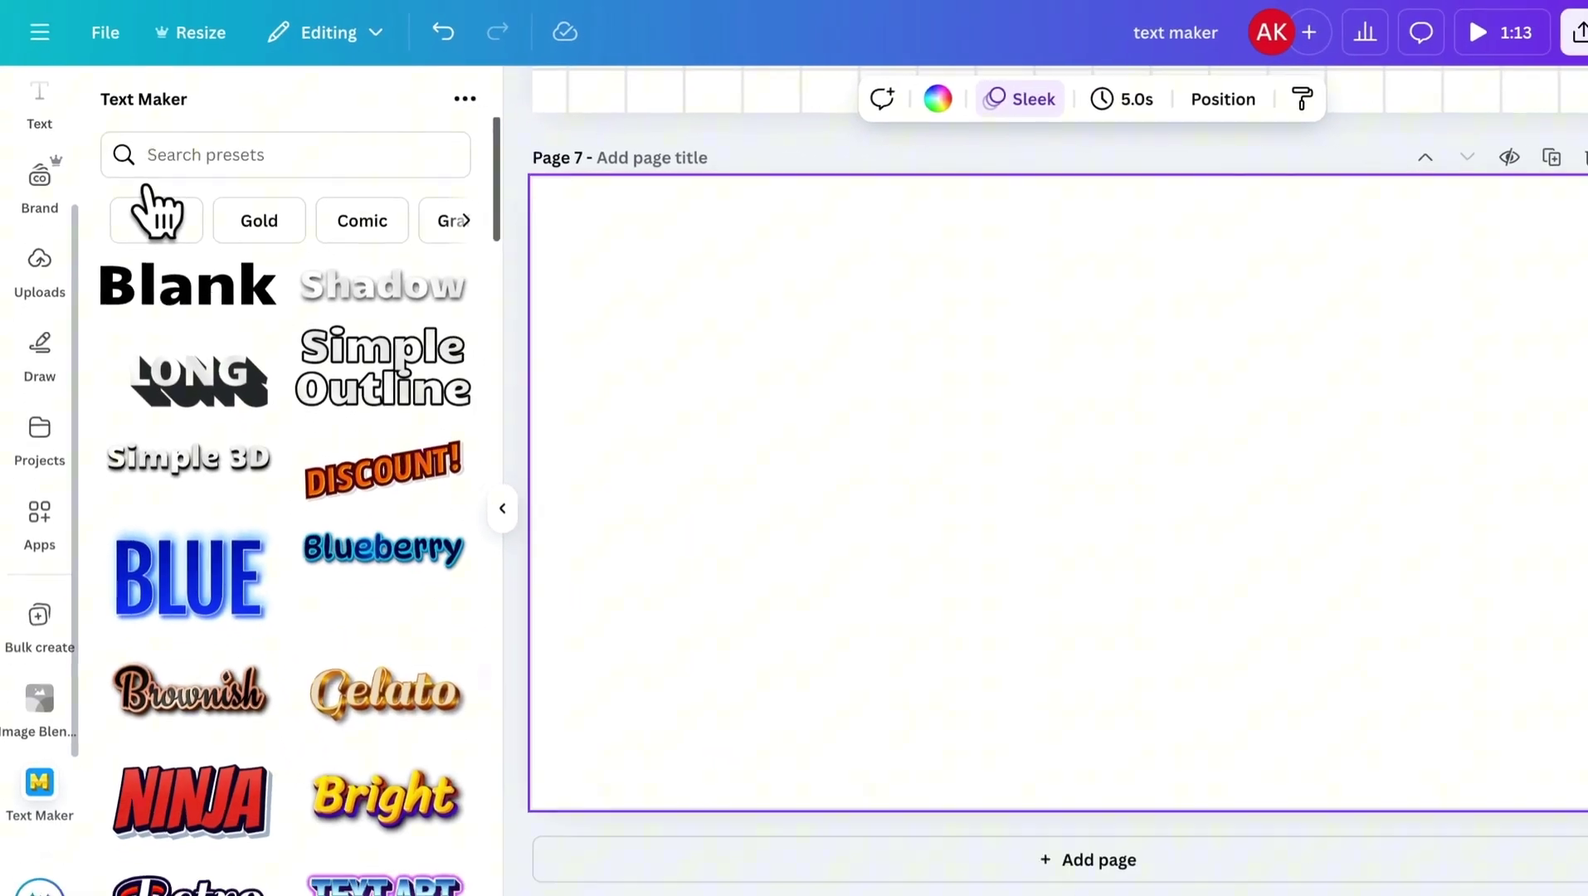
pyautogui.scroll(-4, 235, 354)
pyautogui.scroll(-3, 235, 350)
pyautogui.scroll(-3, 235, 357)
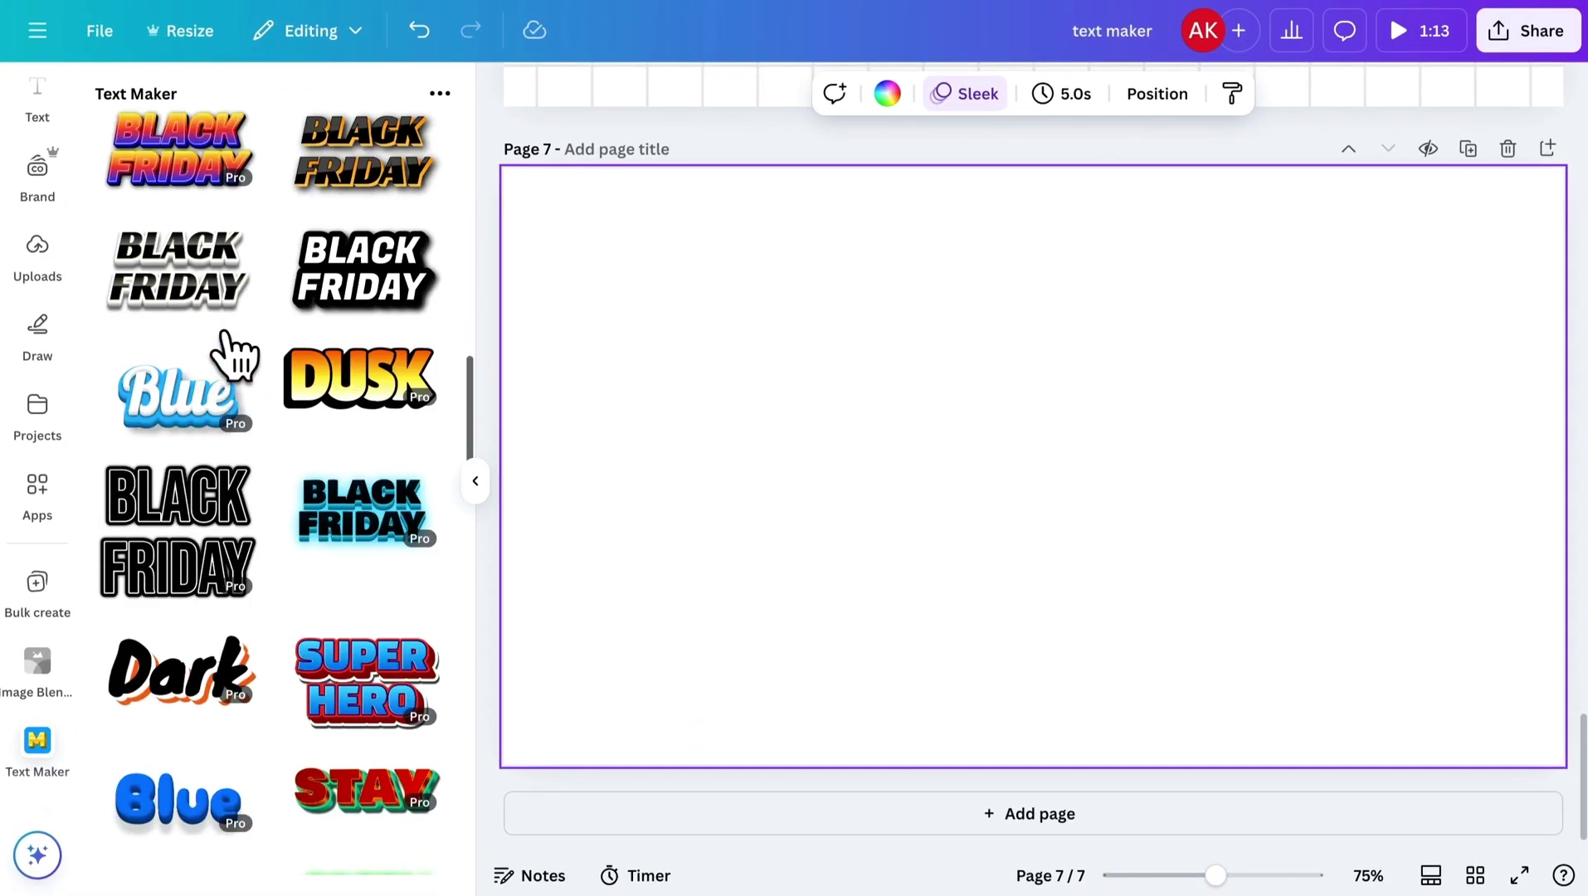
pyautogui.scroll(-3, 233, 355)
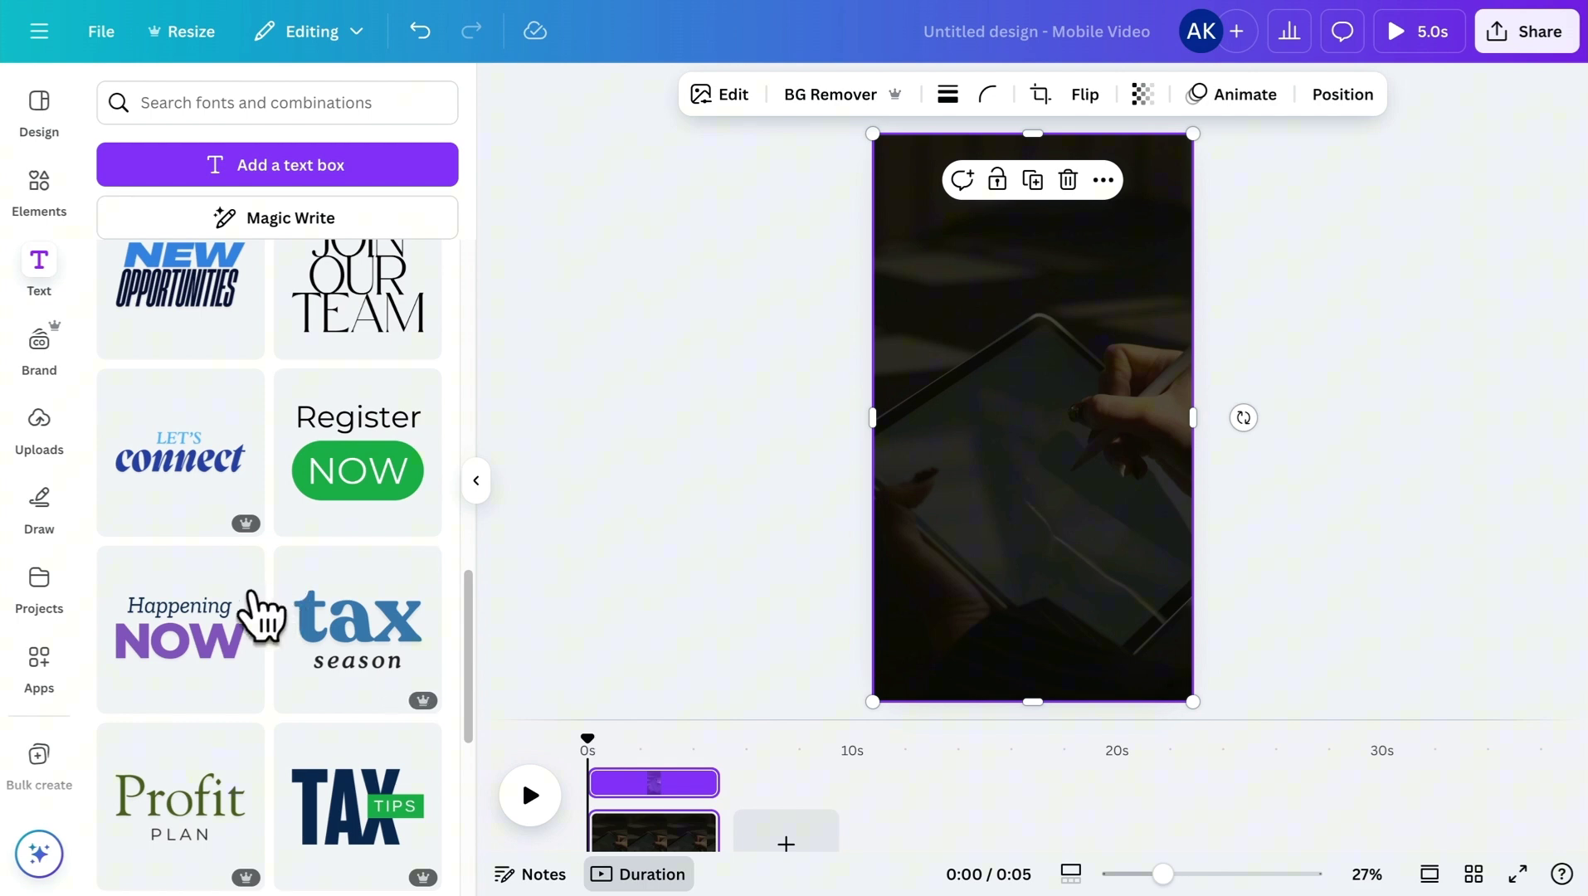
# Step: Add the 'Happening NOW' text combination, ungroup it, and delete the NOW word
pyautogui.click(245, 616)
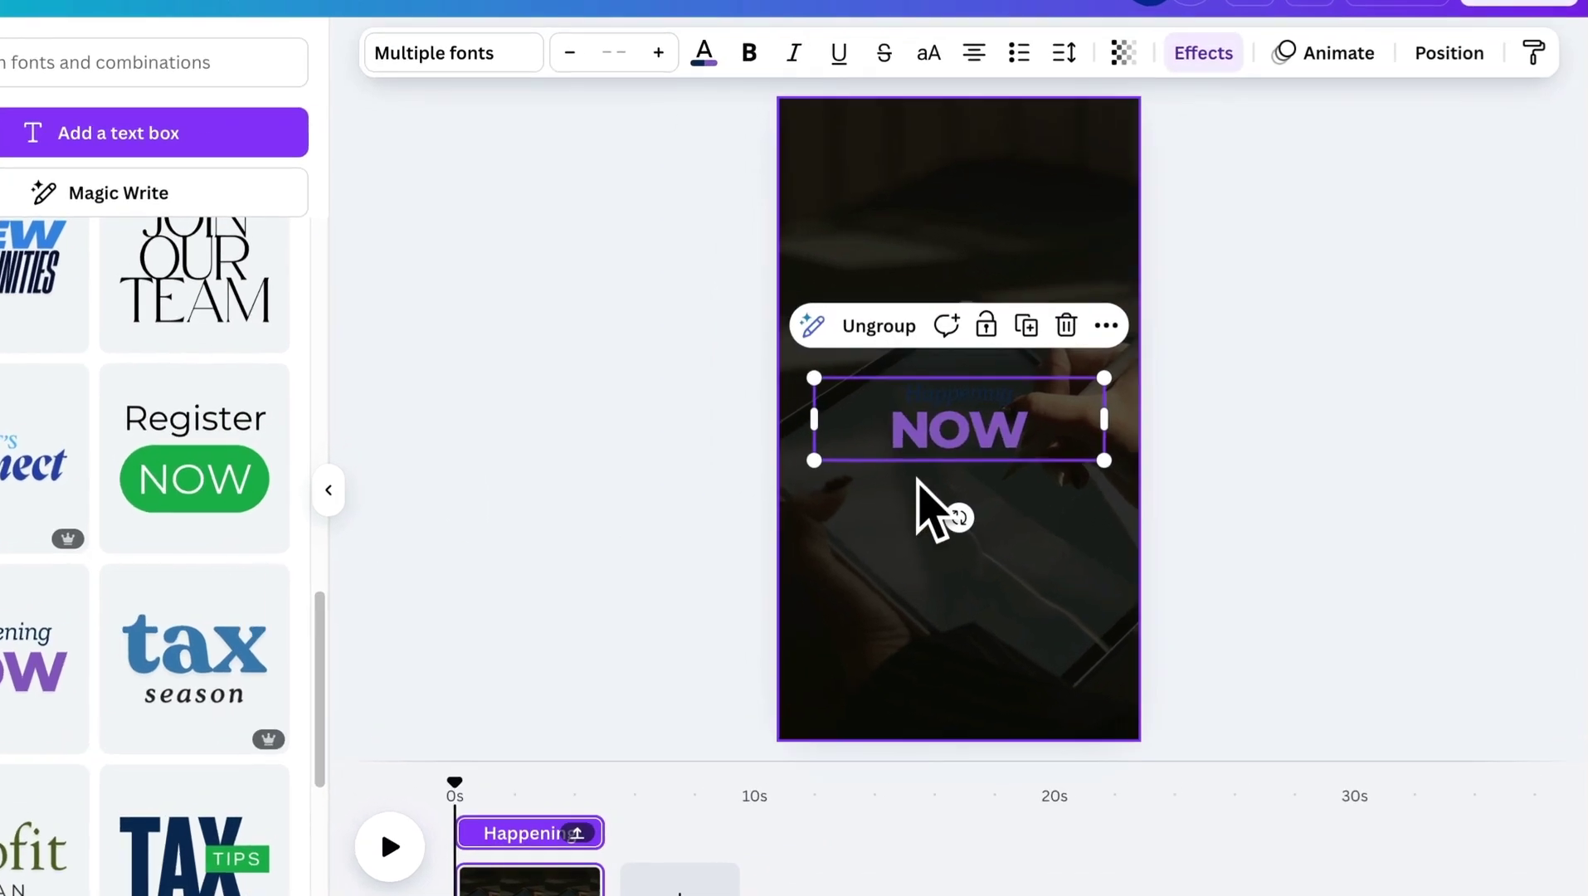
pyautogui.click(865, 326)
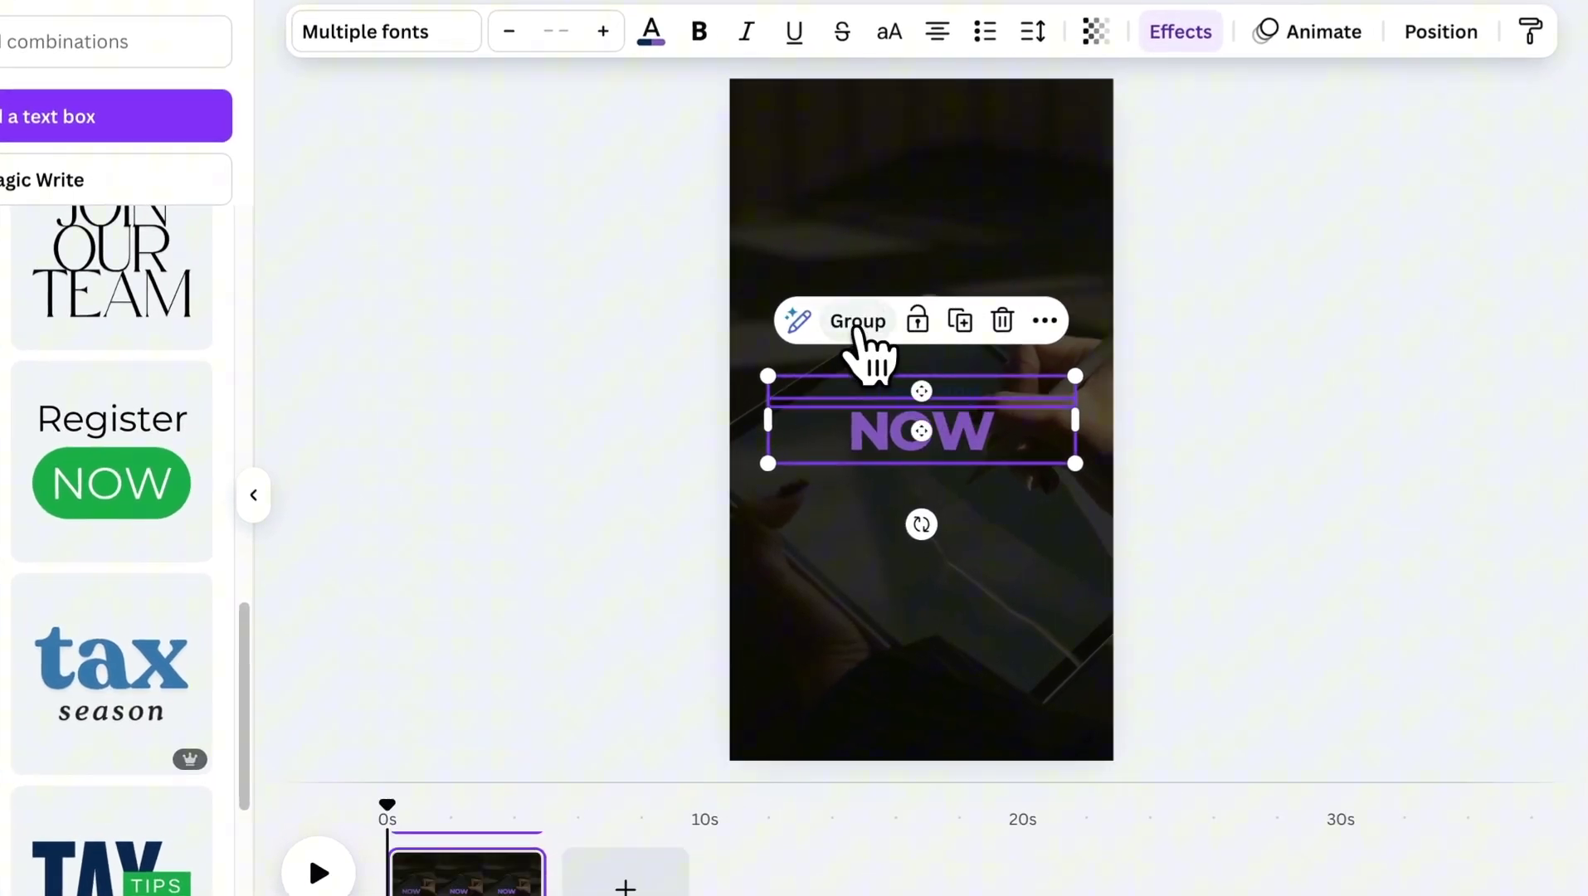
pyautogui.click(862, 531)
pyautogui.click(907, 390)
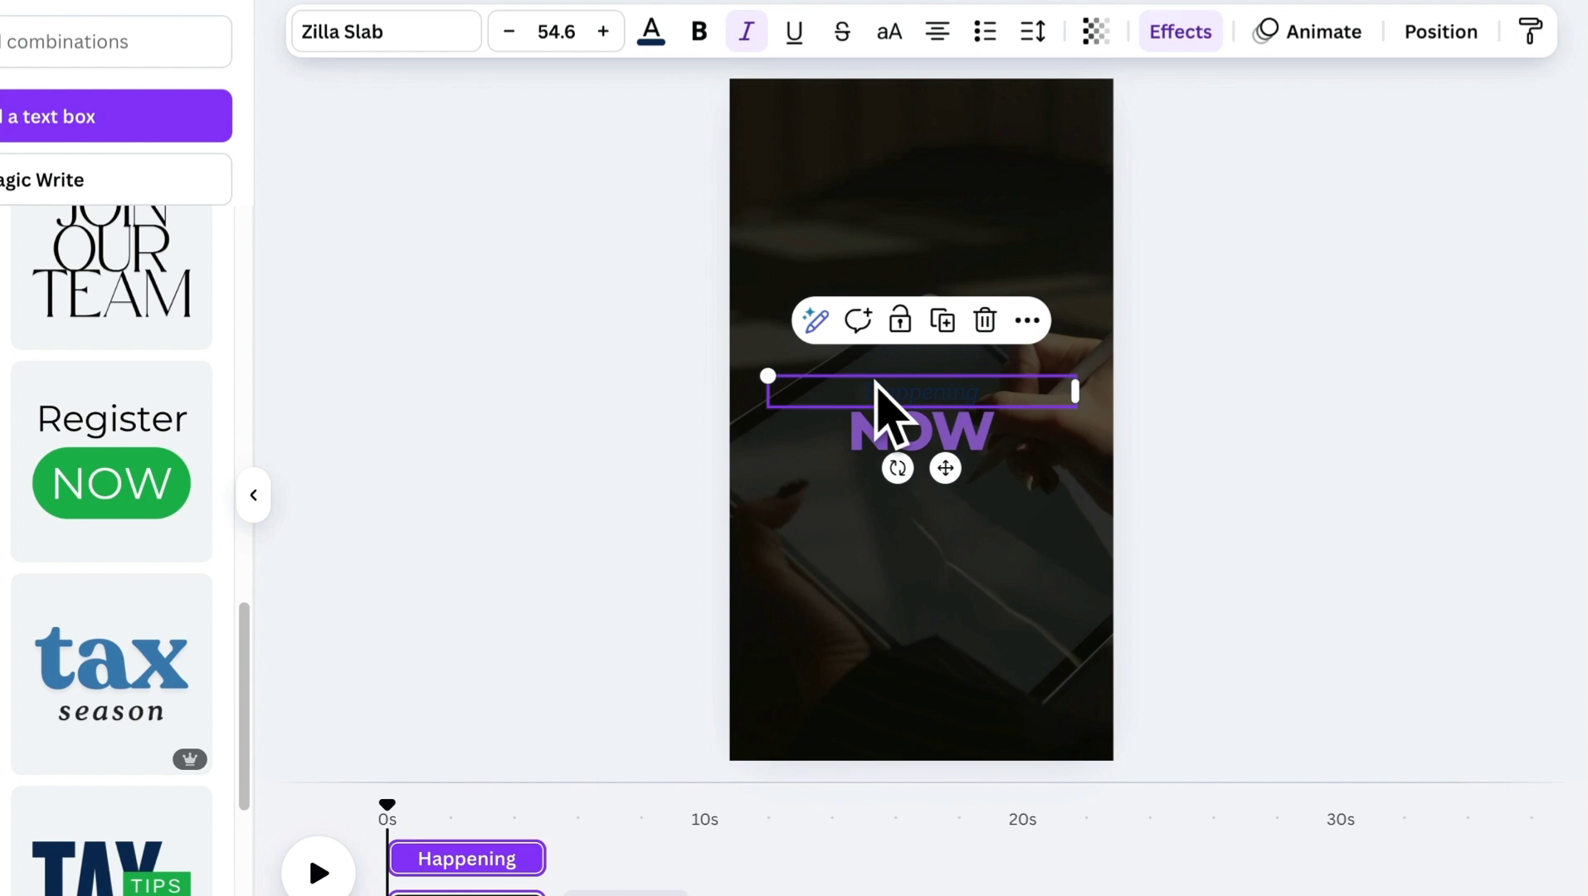
pyautogui.click(648, 48)
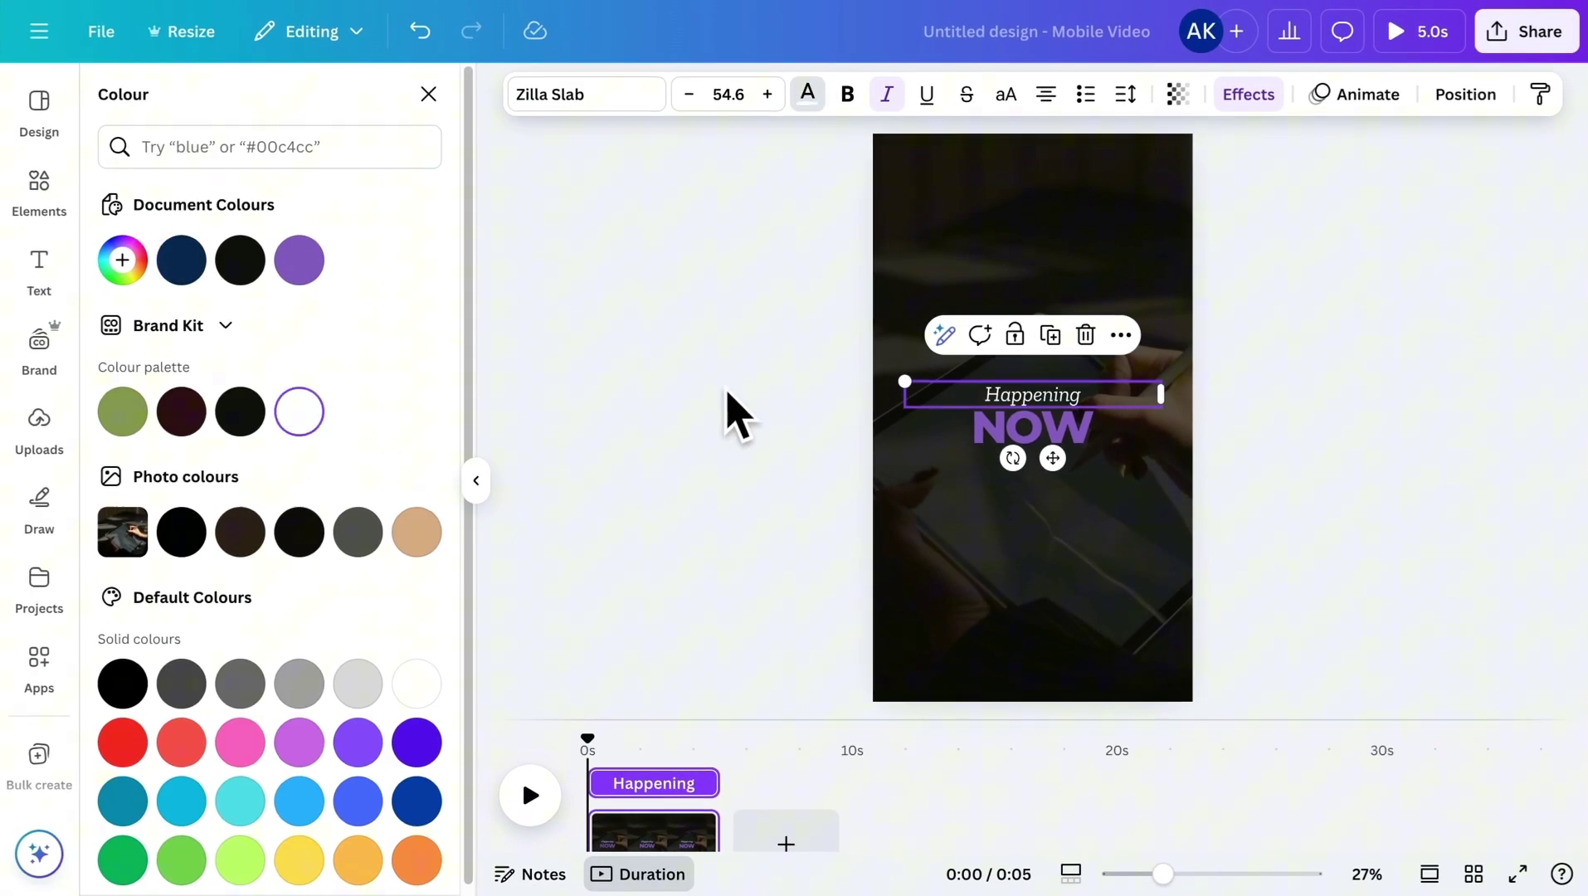
pyautogui.click(950, 433)
pyautogui.click(1086, 353)
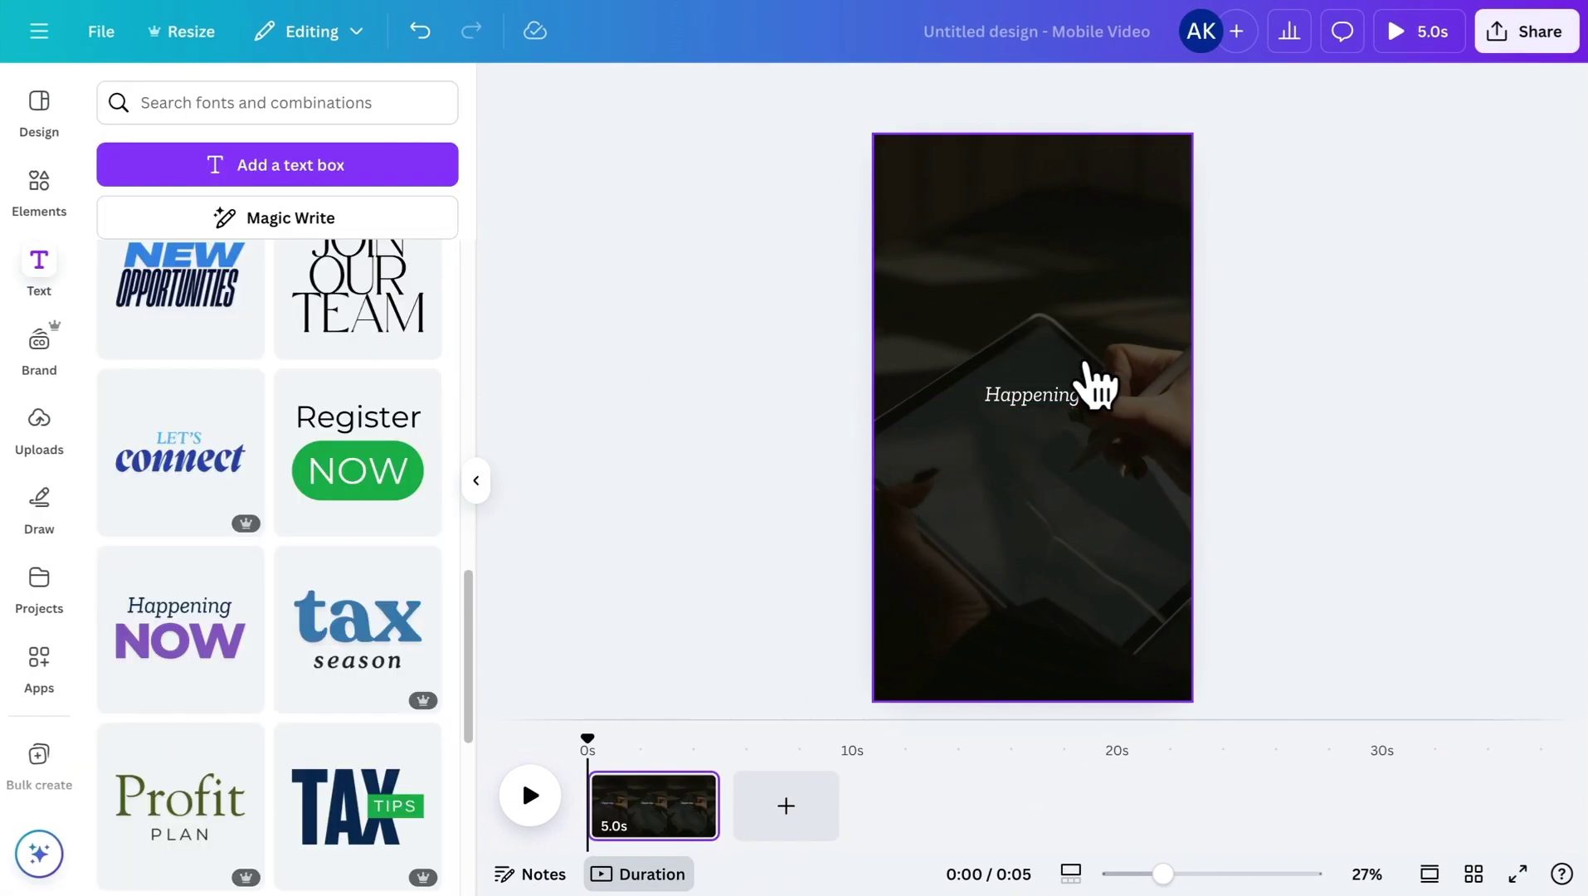
pyautogui.click(1049, 404)
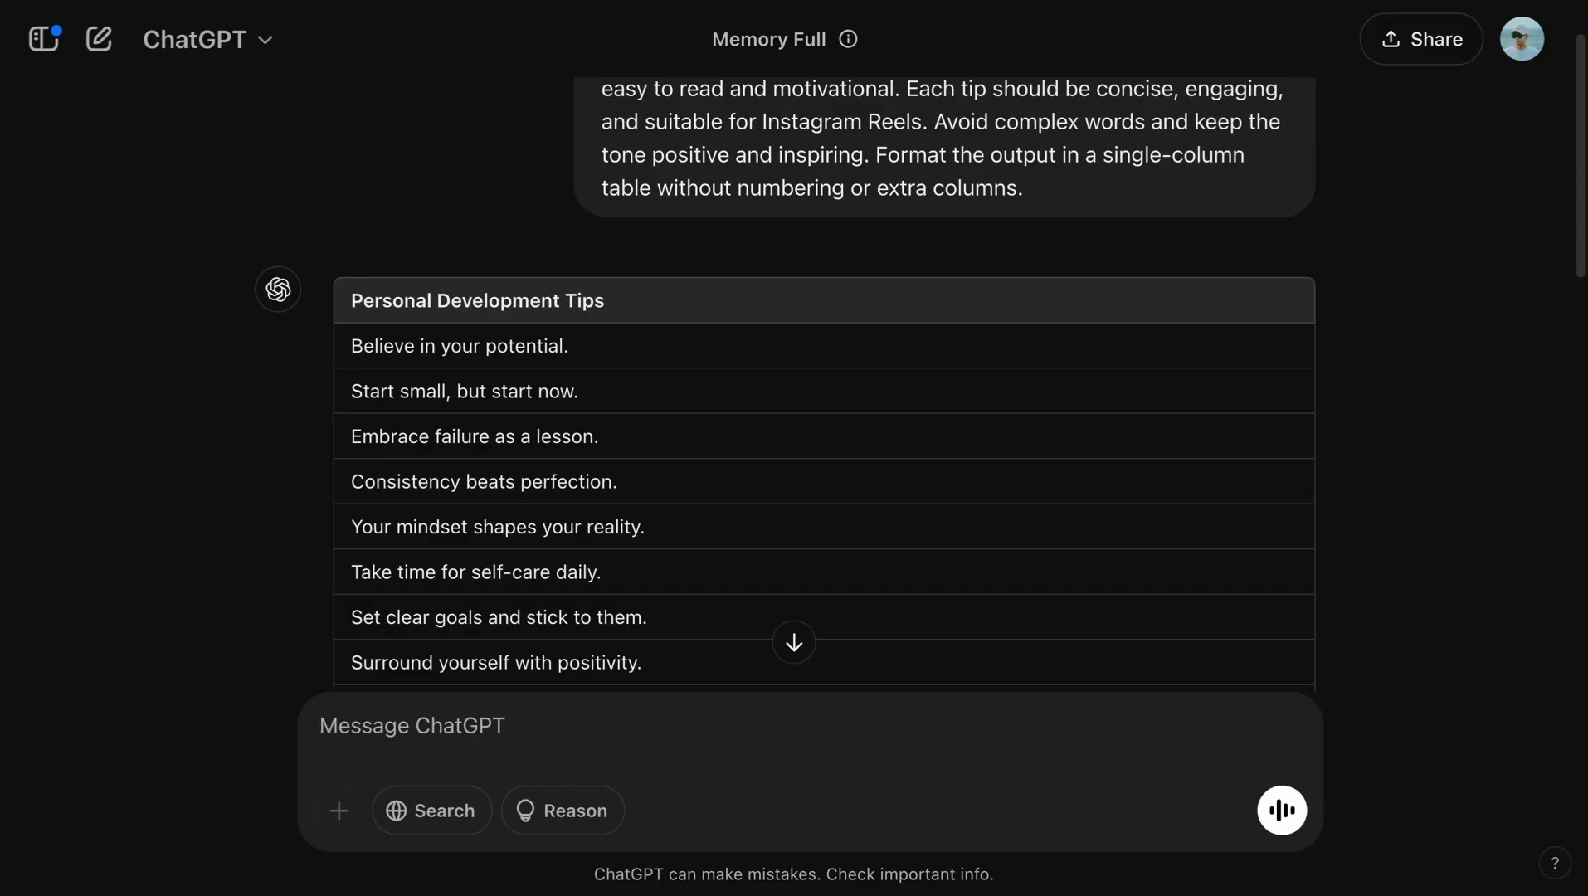
pyautogui.scroll(-3, 531, 473)
pyautogui.scroll(-2, 541, 449)
# Step: Replace 'Happening' with the ChatGPT tip 'Focus on progress, not perfection.'
pyautogui.tripleClick(539, 442)
pyautogui.hotkey('ctrl', 'c')
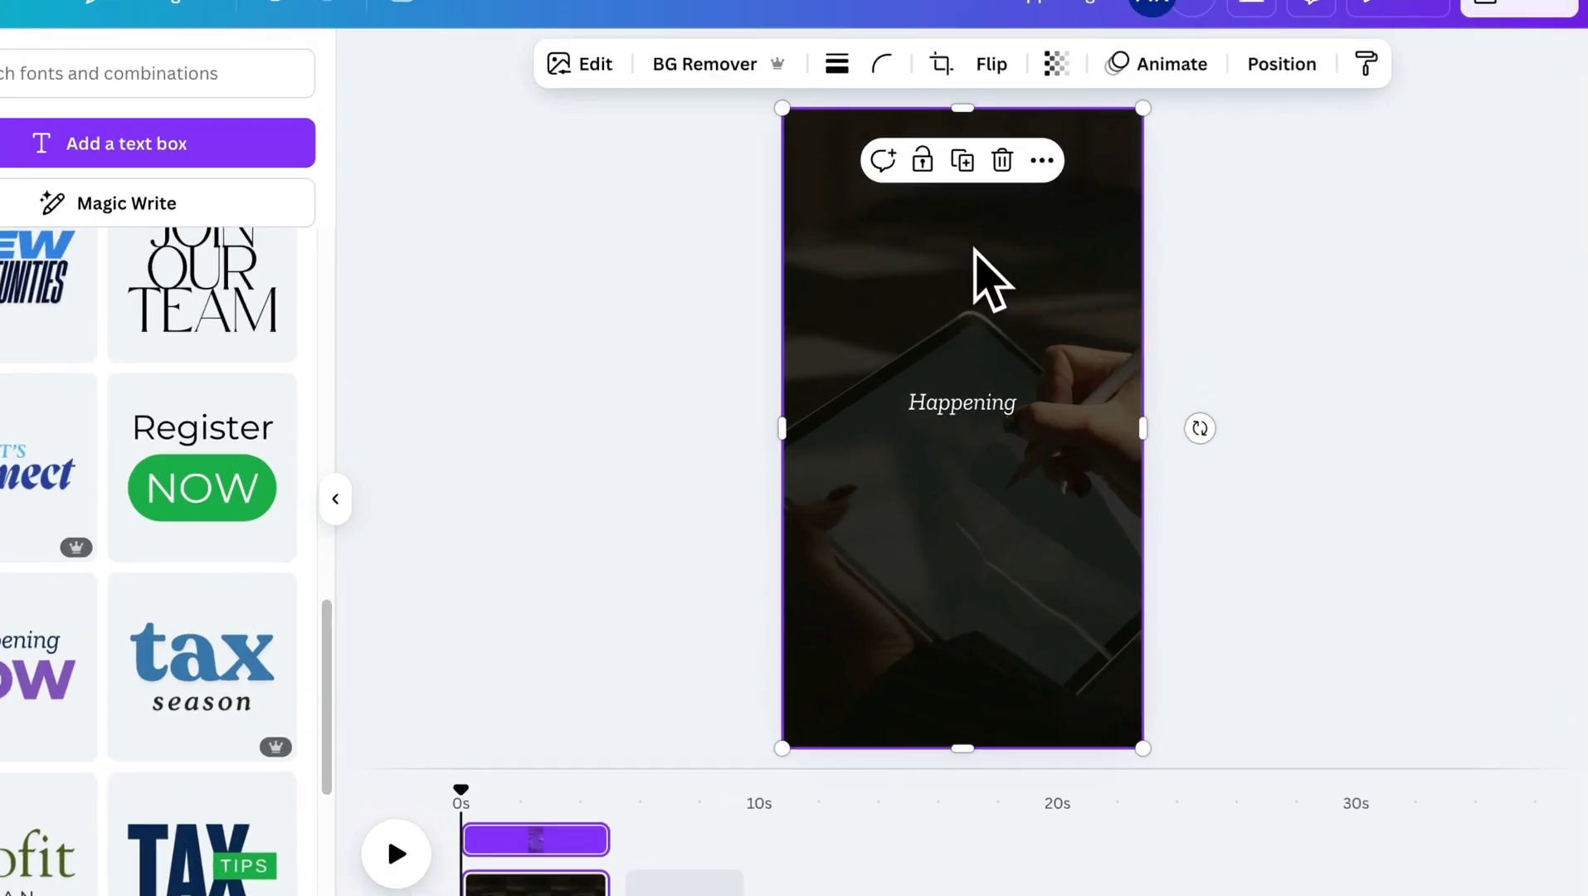
pyautogui.click(886, 408)
pyautogui.doubleClick(890, 409)
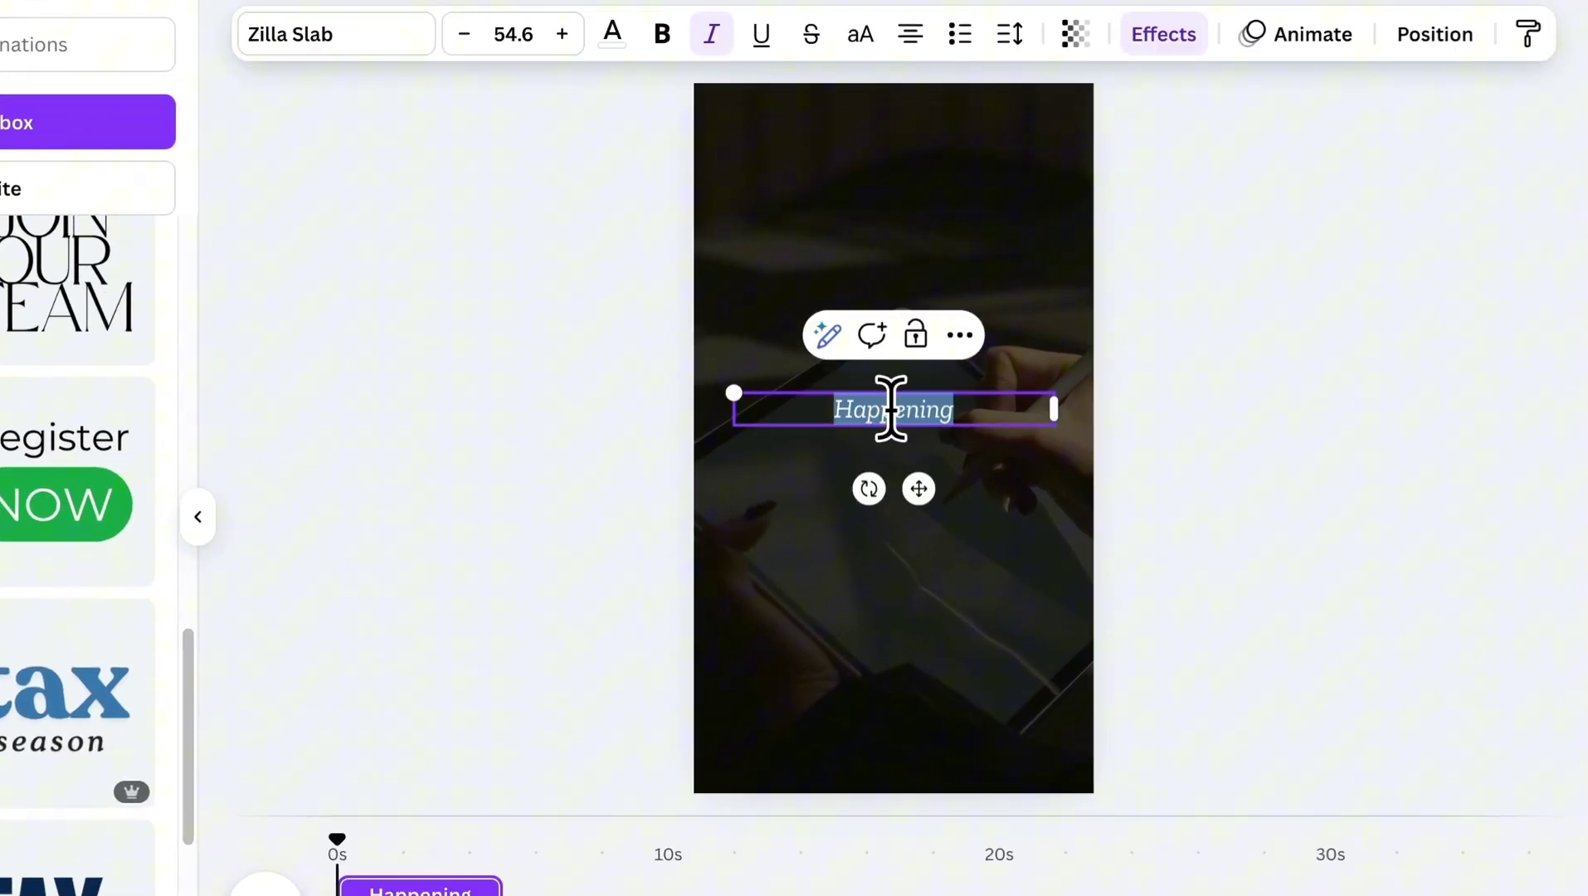
pyautogui.hotkey('ctrl', 'v')
pyautogui.click(987, 509)
pyautogui.click(829, 412)
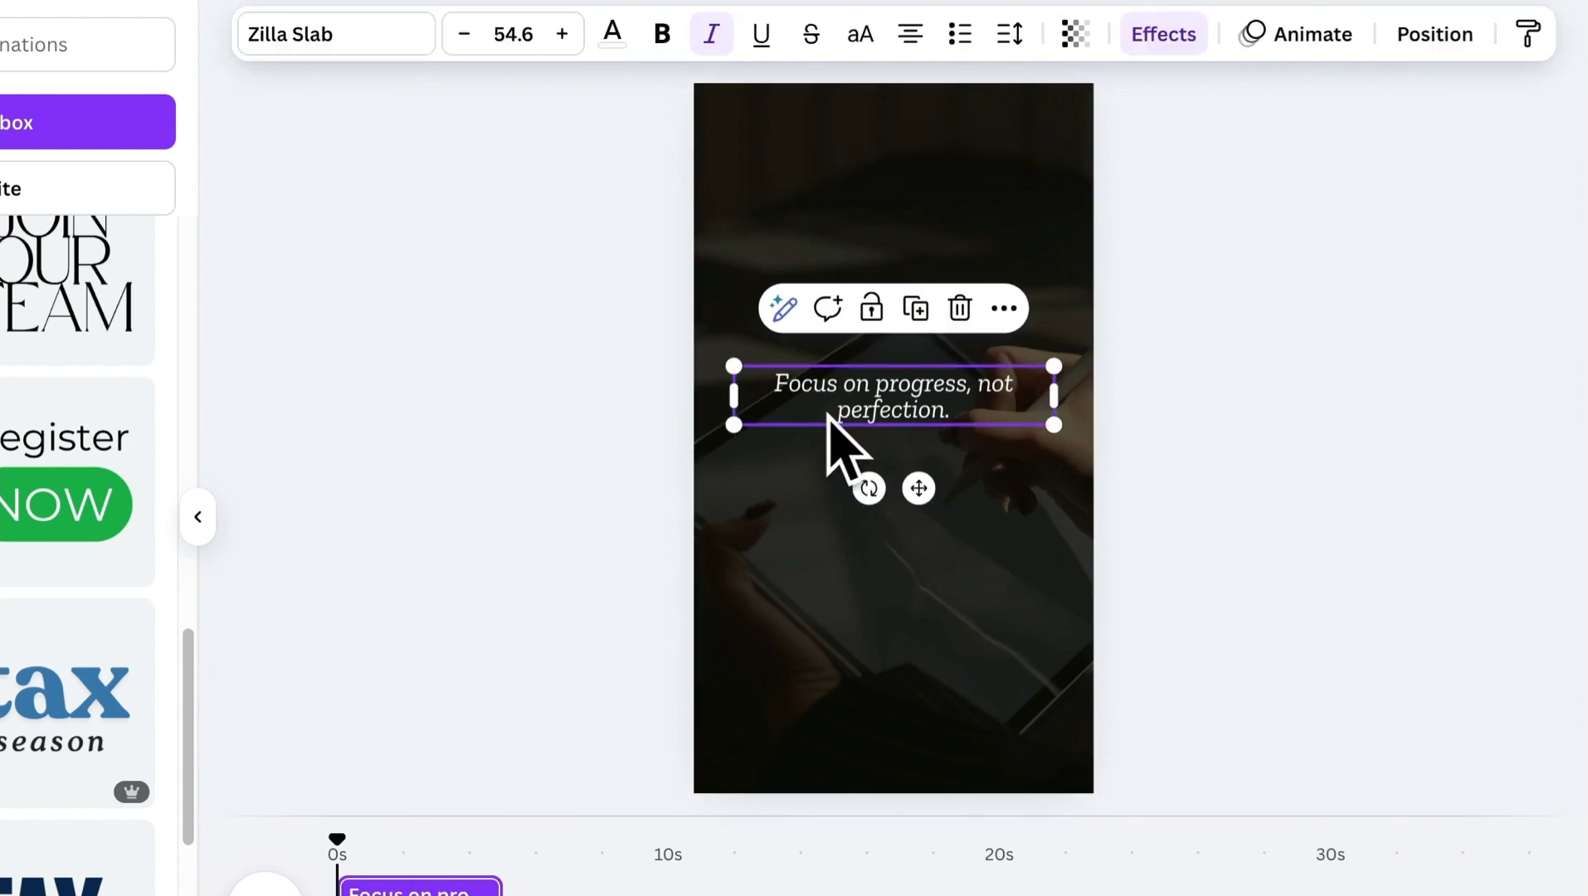
# Step: Set the tip text size to 75.6 and line spacing to 1.12
pyautogui.click(561, 34)
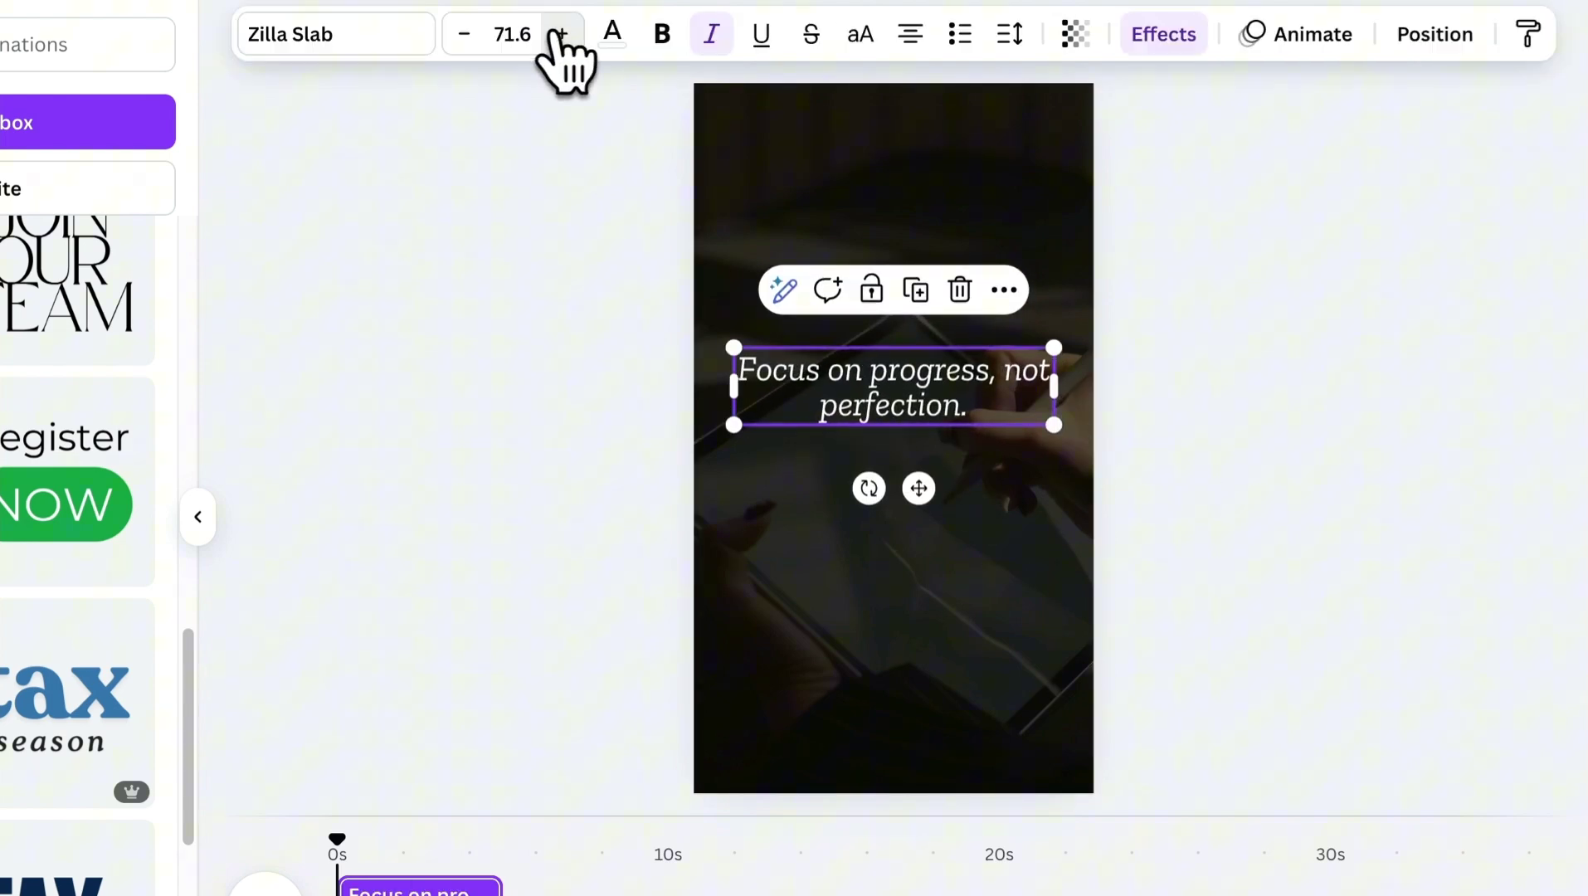
pyautogui.click(561, 35)
pyautogui.click(464, 35)
pyautogui.click(465, 36)
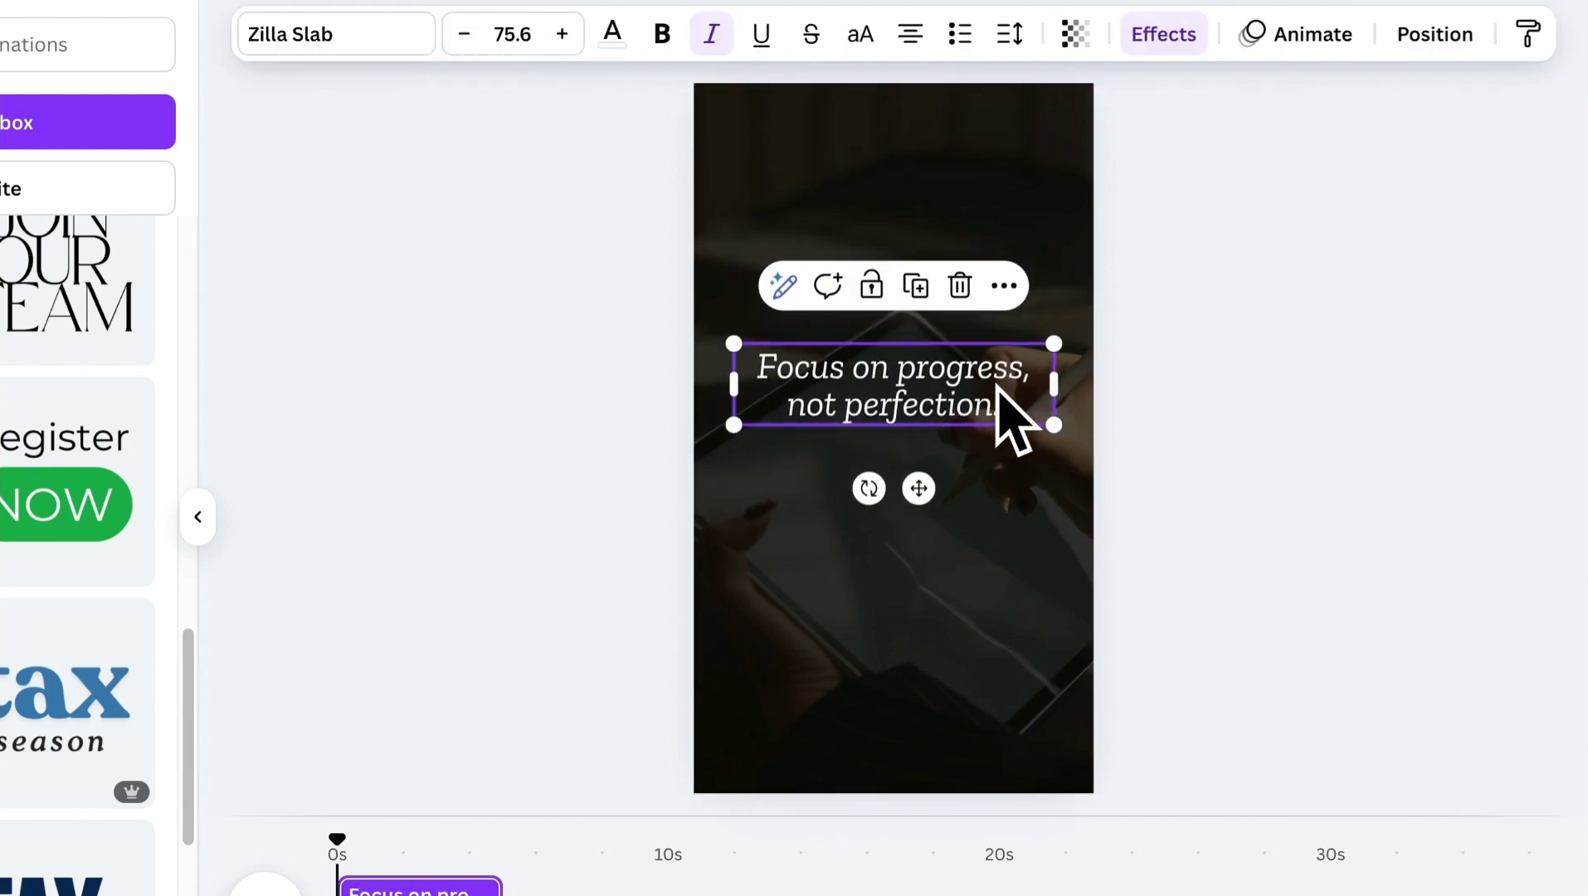
pyautogui.click(1009, 35)
pyautogui.moveTo(919, 243); pyautogui.dragTo(933, 244)
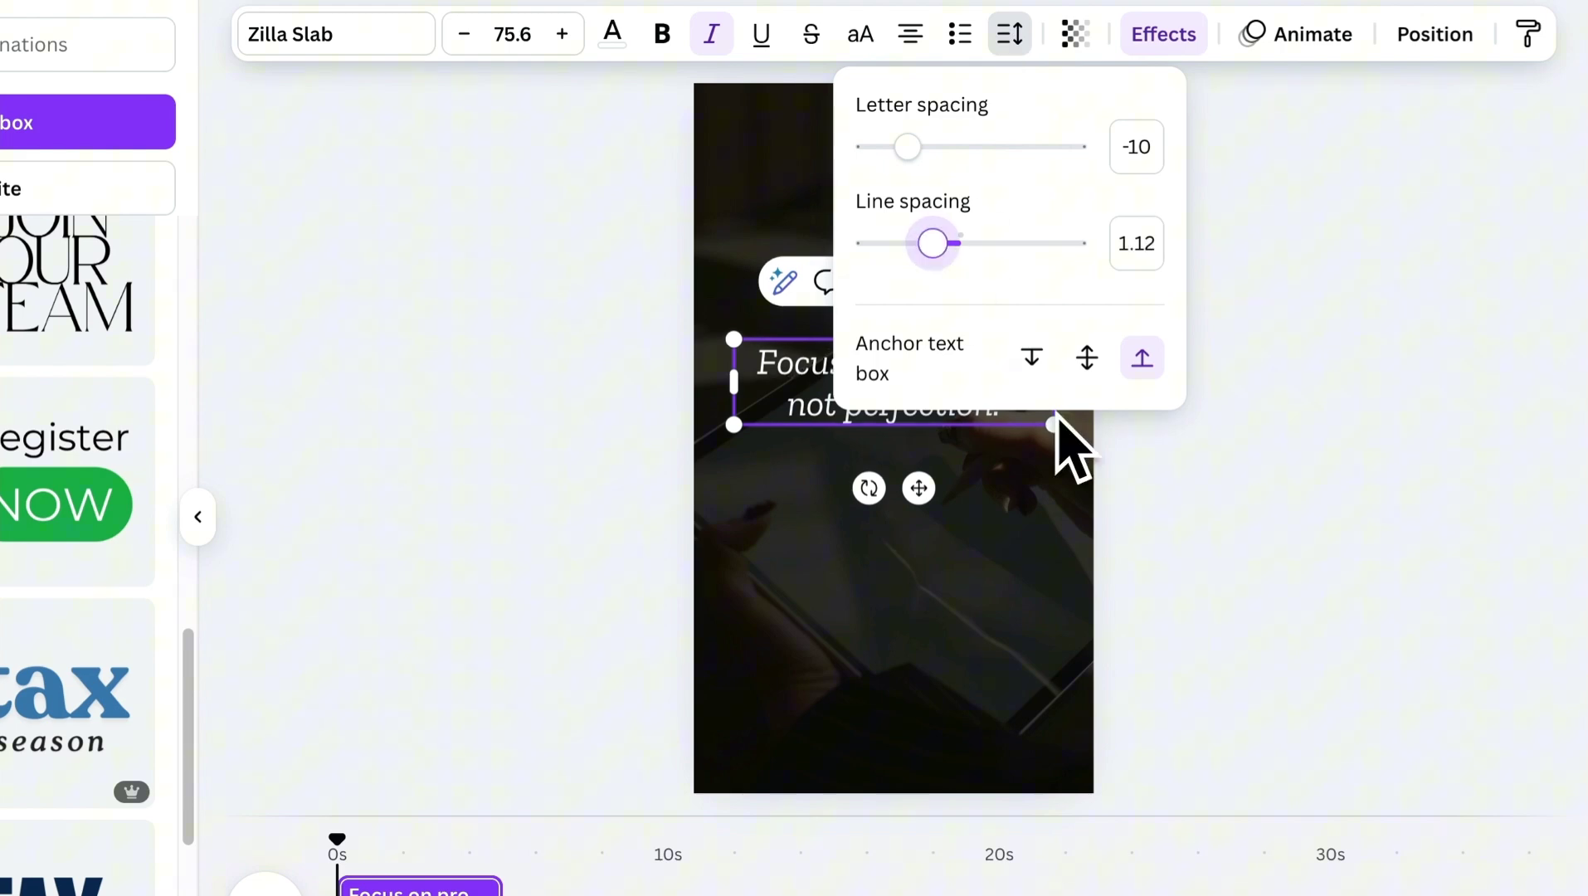
pyautogui.click(1057, 428)
# Step: Centre the tip vertically on the page and set the page duration to 0.2s
pyautogui.click(1462, 98)
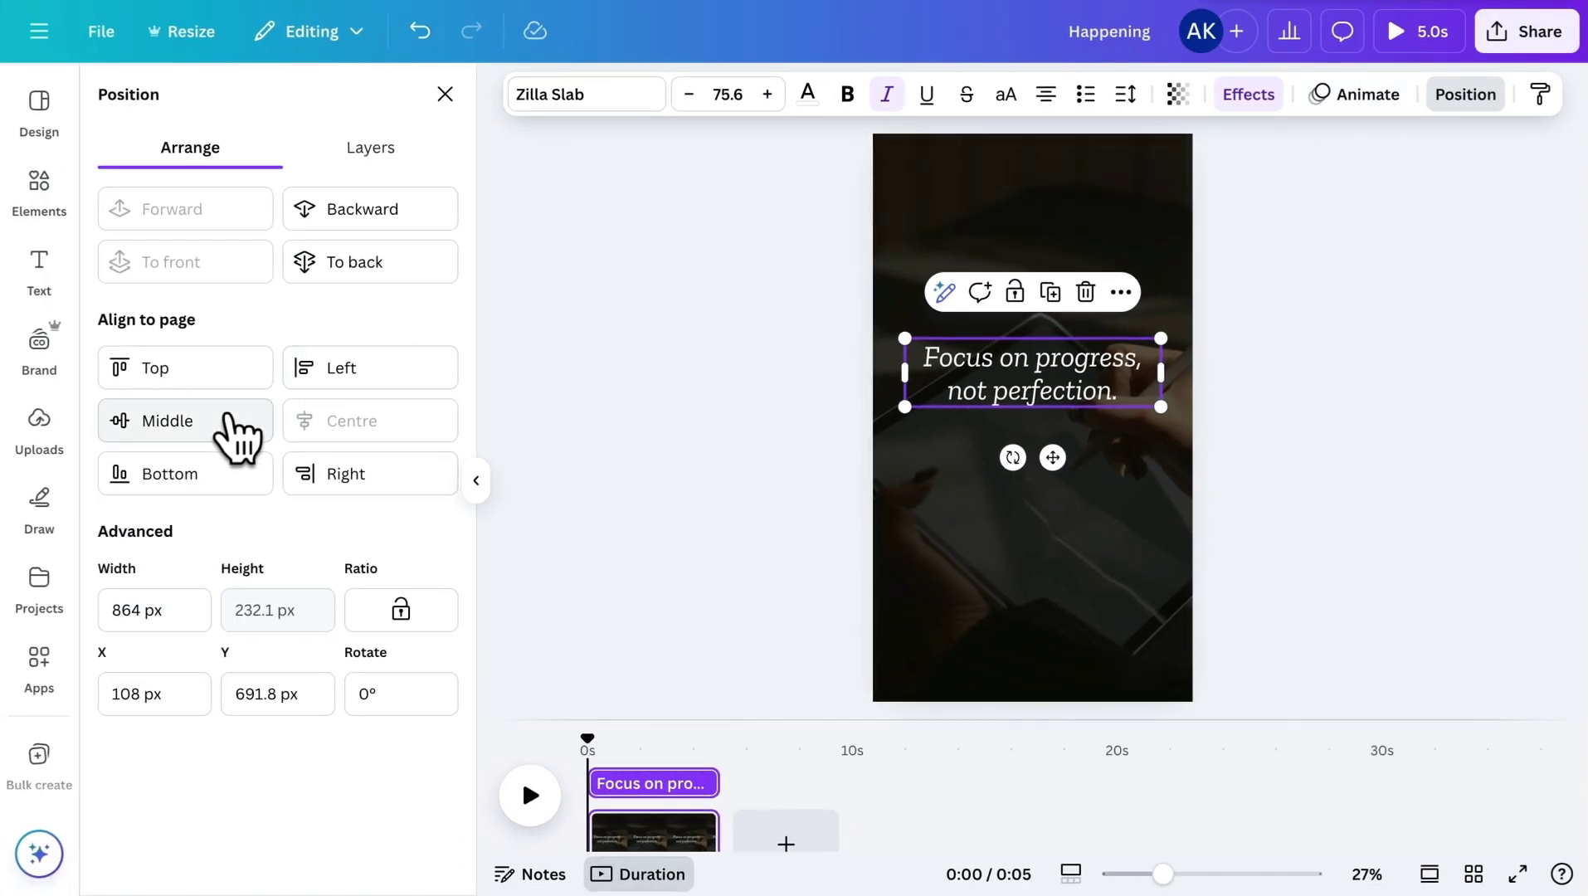
pyautogui.click(236, 434)
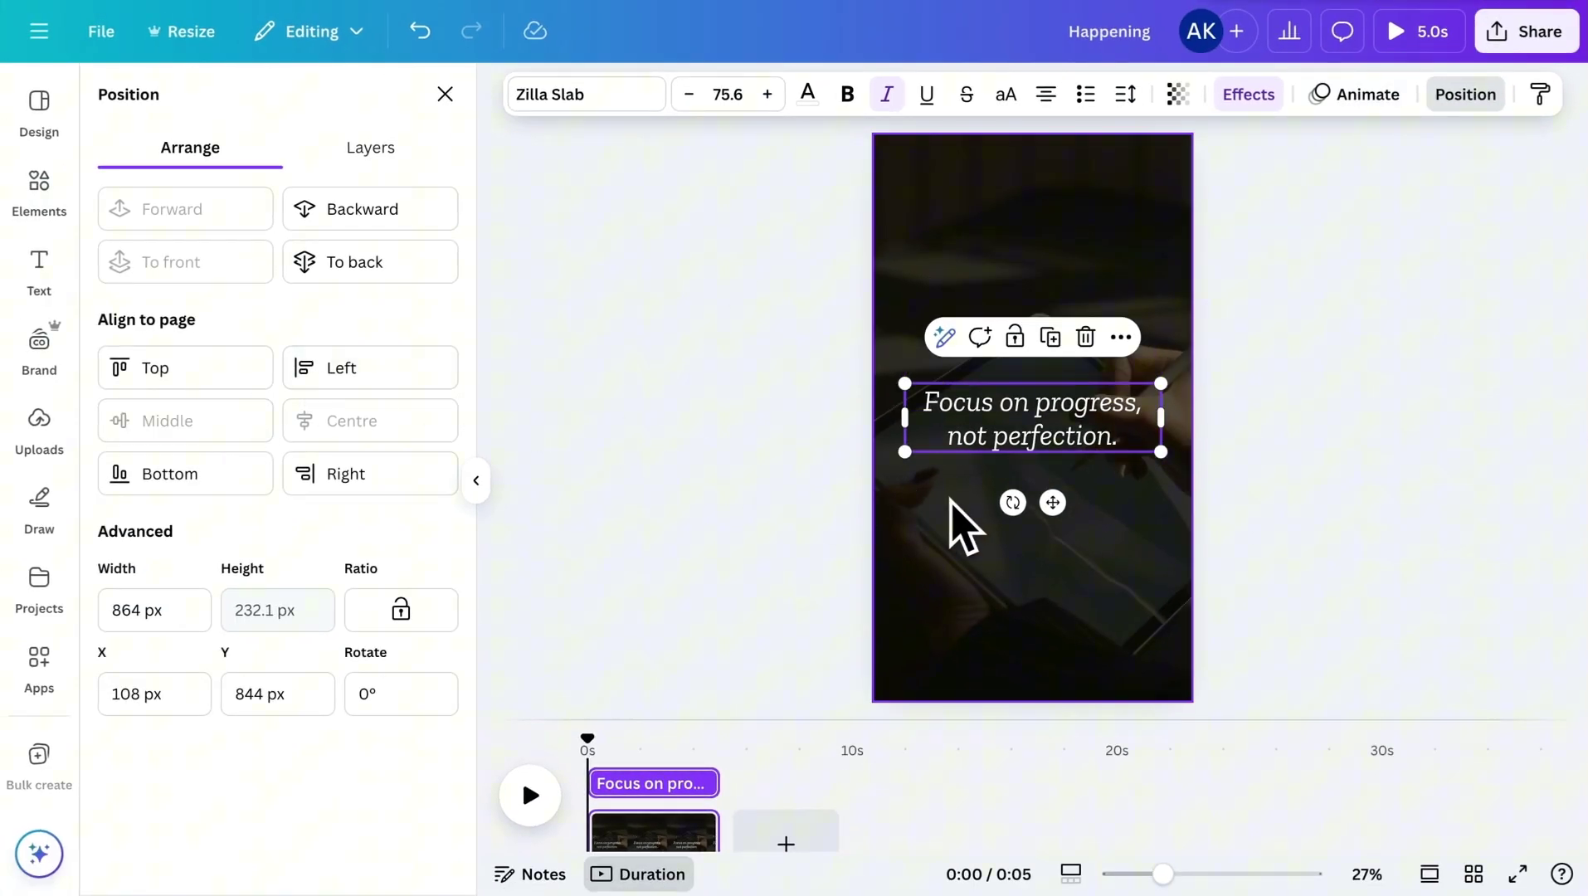
pyautogui.click(617, 840)
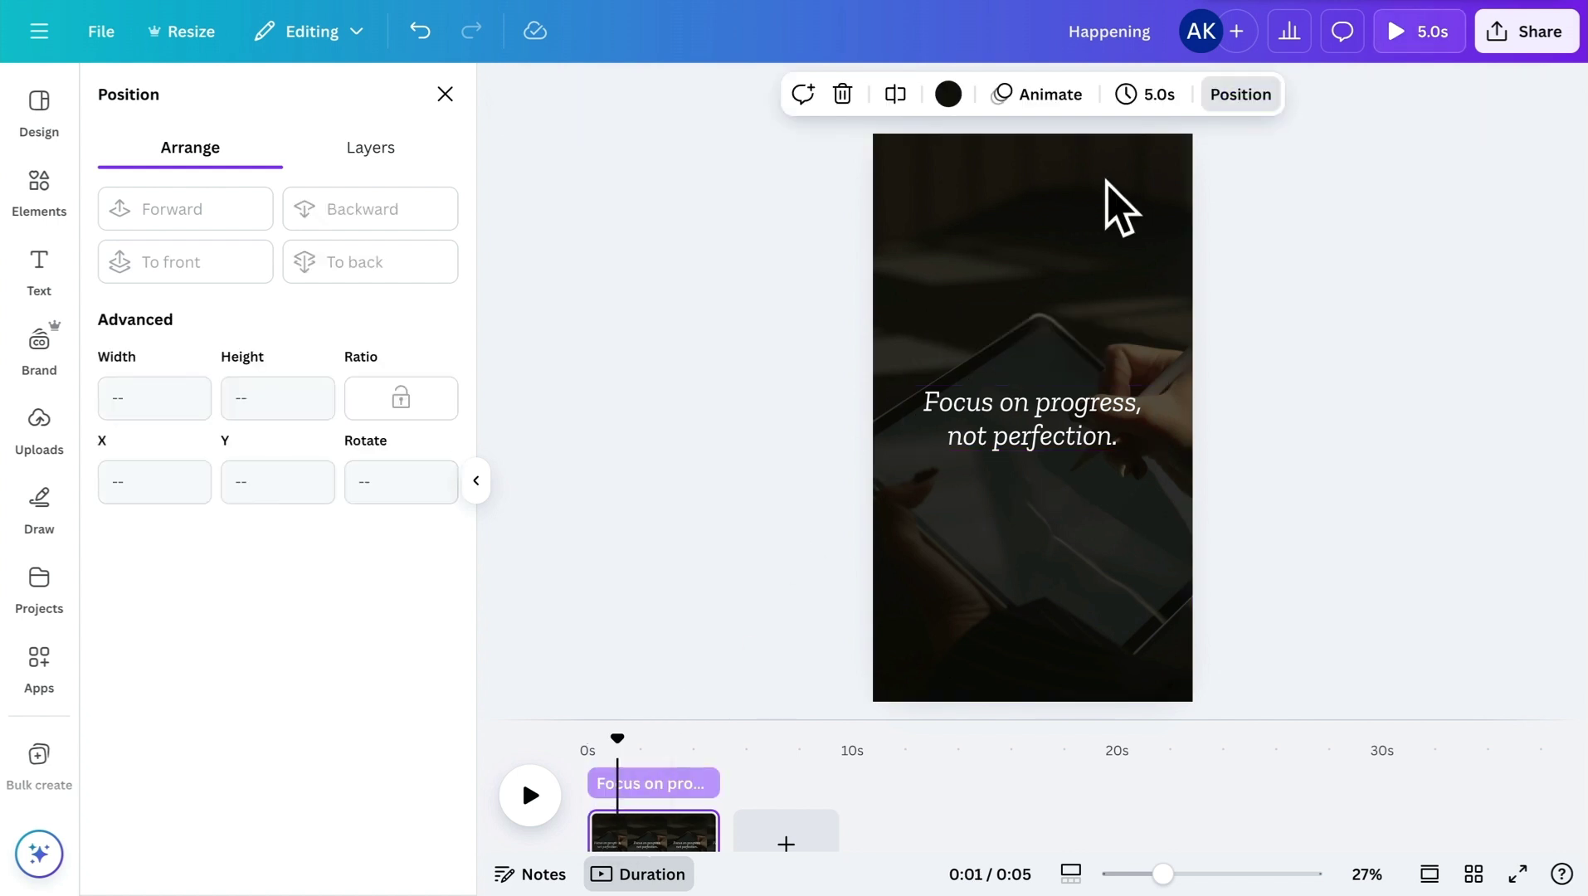
pyautogui.click(1149, 104)
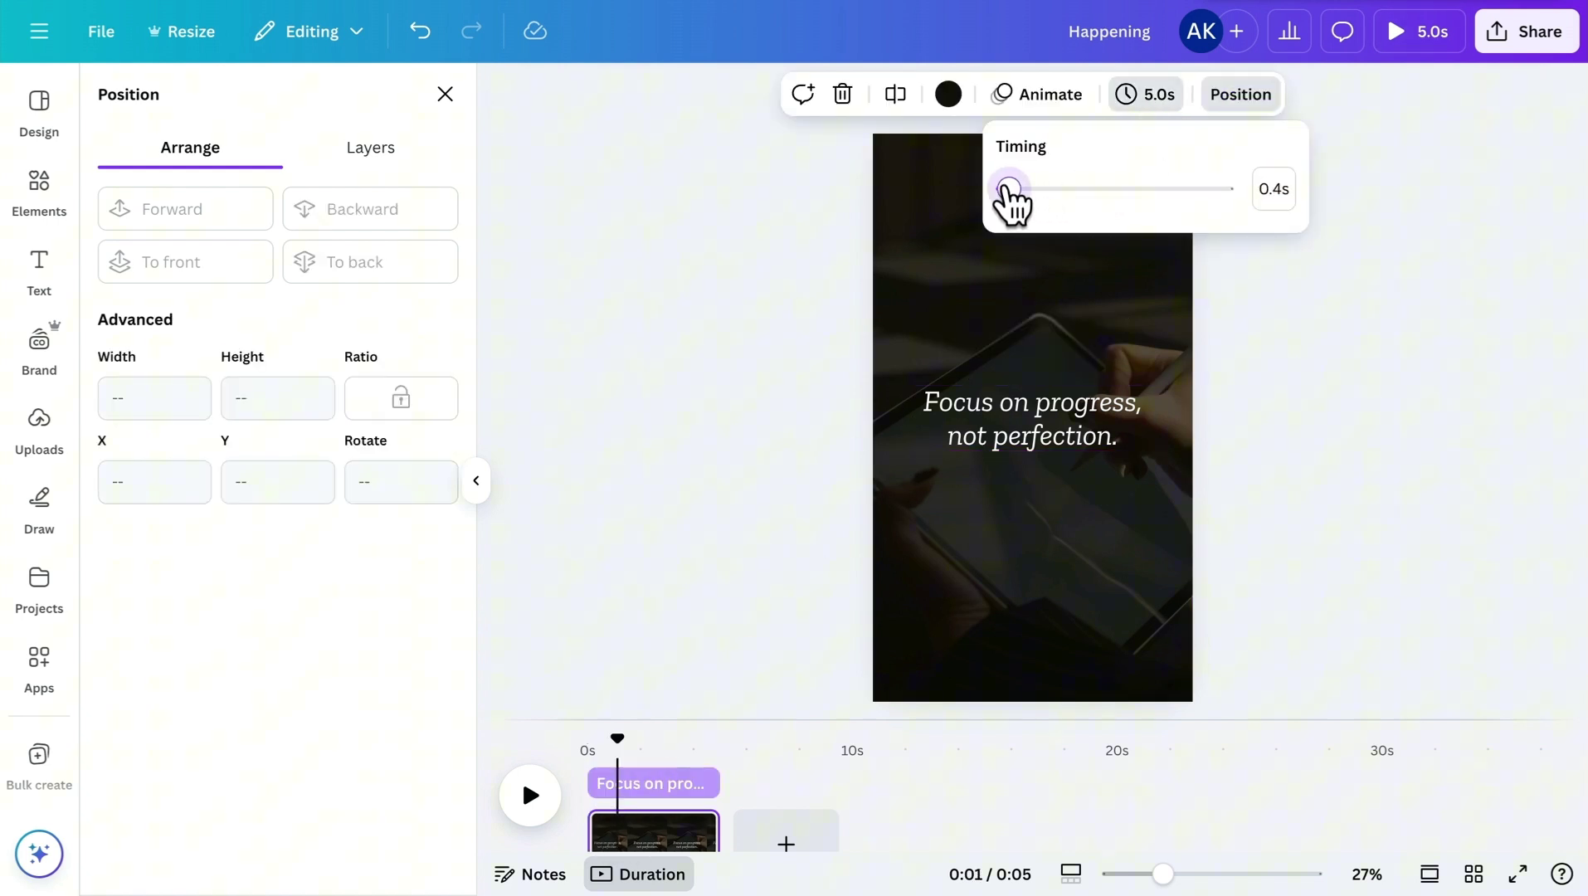
pyautogui.moveTo(1012, 200); pyautogui.dragTo(1004, 199)
pyautogui.click(736, 484)
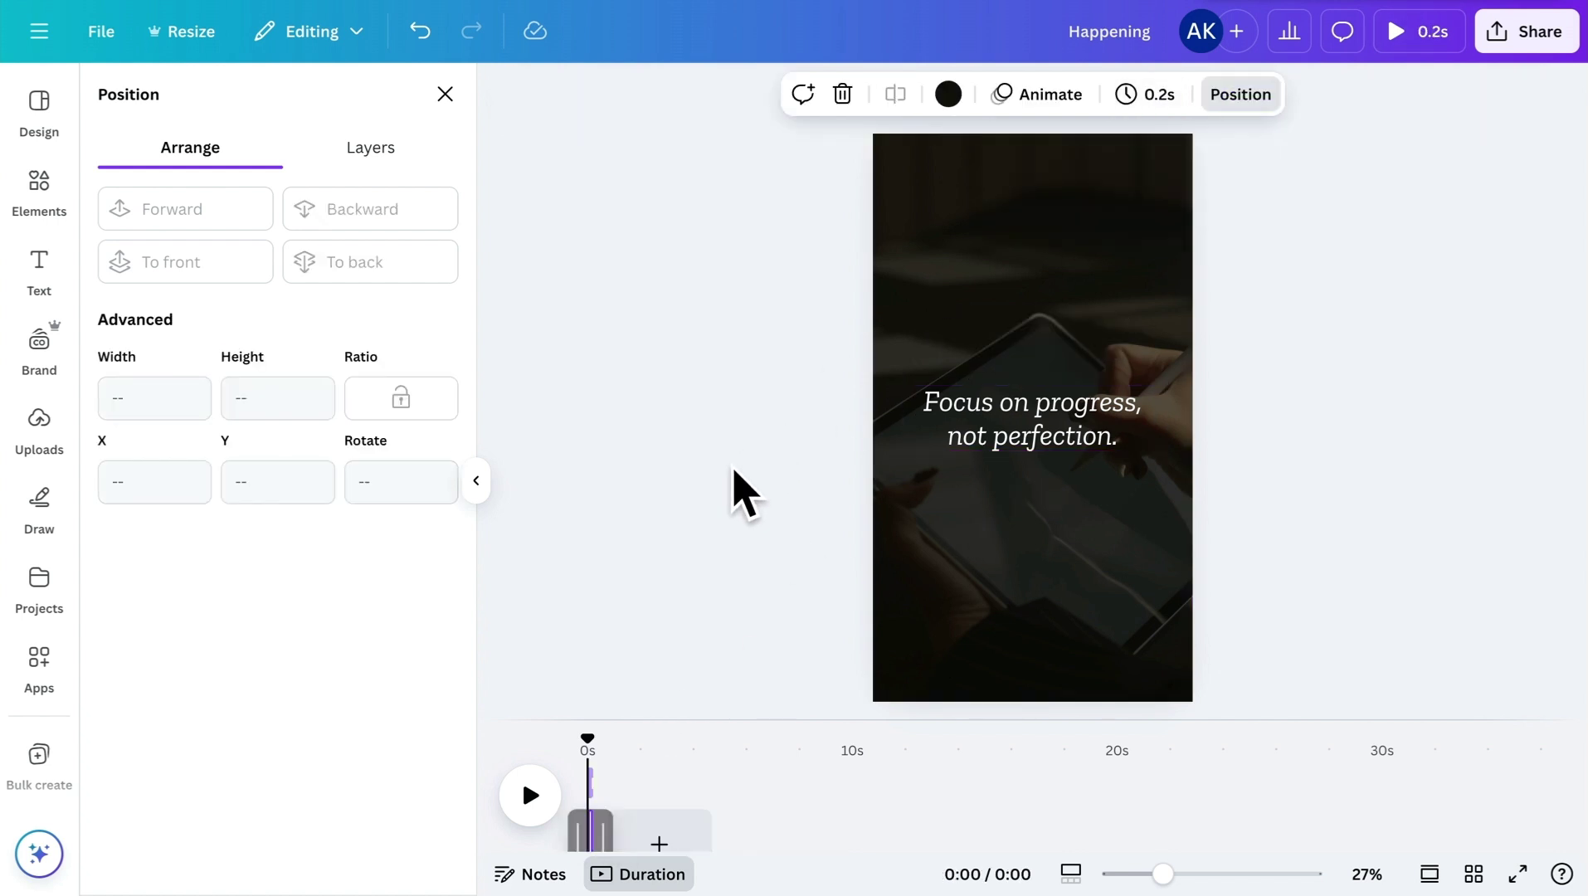
# Step: Start Bulk create from Apps with manual data entry
pyautogui.click(39, 657)
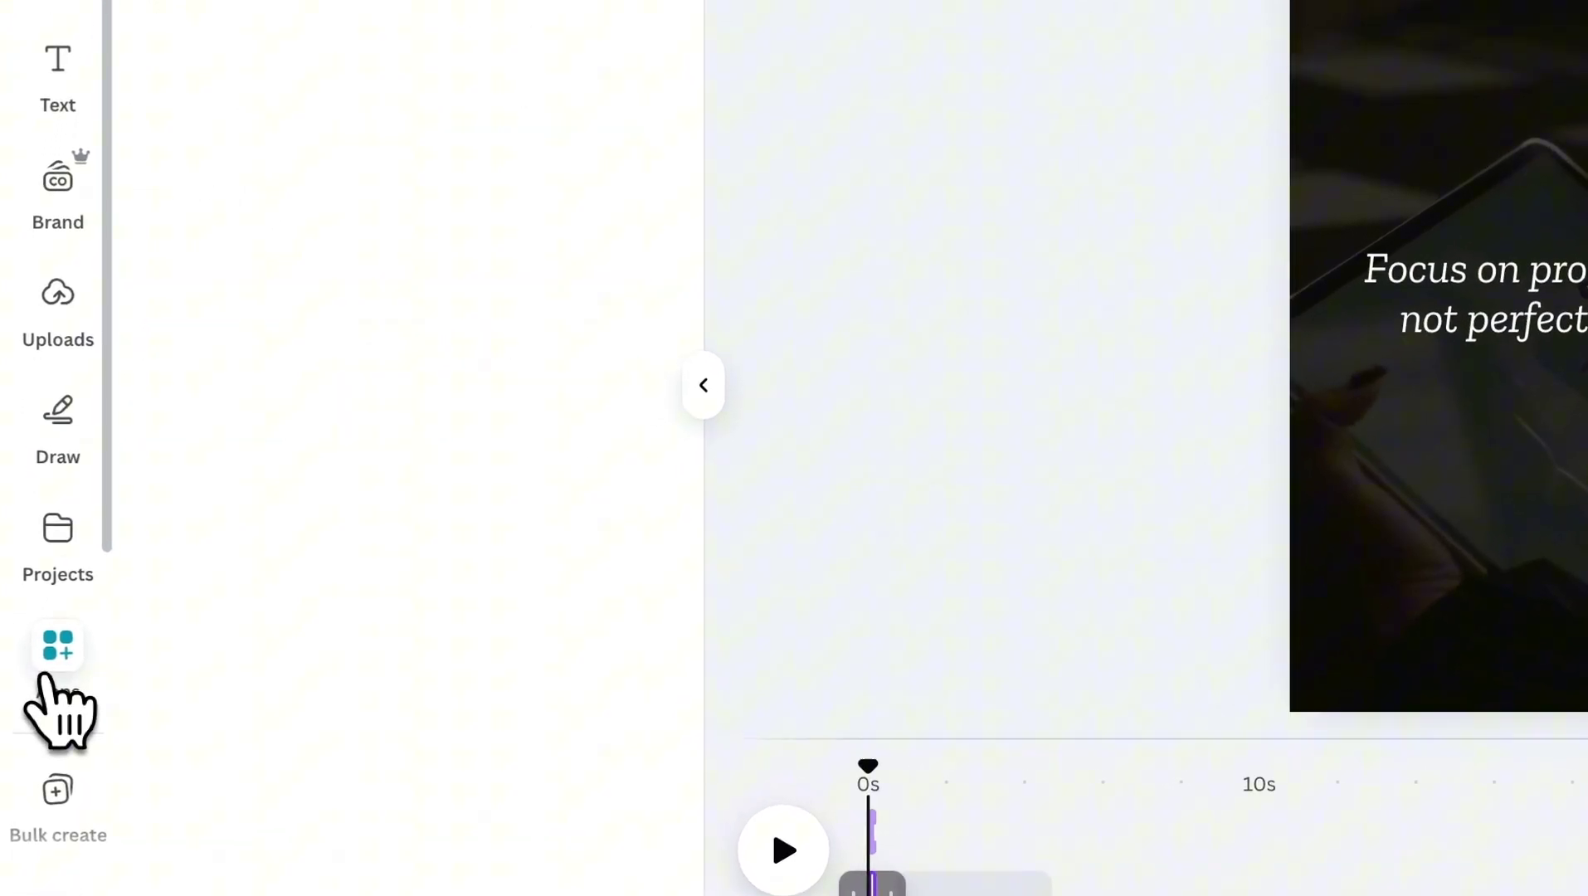
pyautogui.scroll(-2, 258, 670)
pyautogui.scroll(-4, 355, 684)
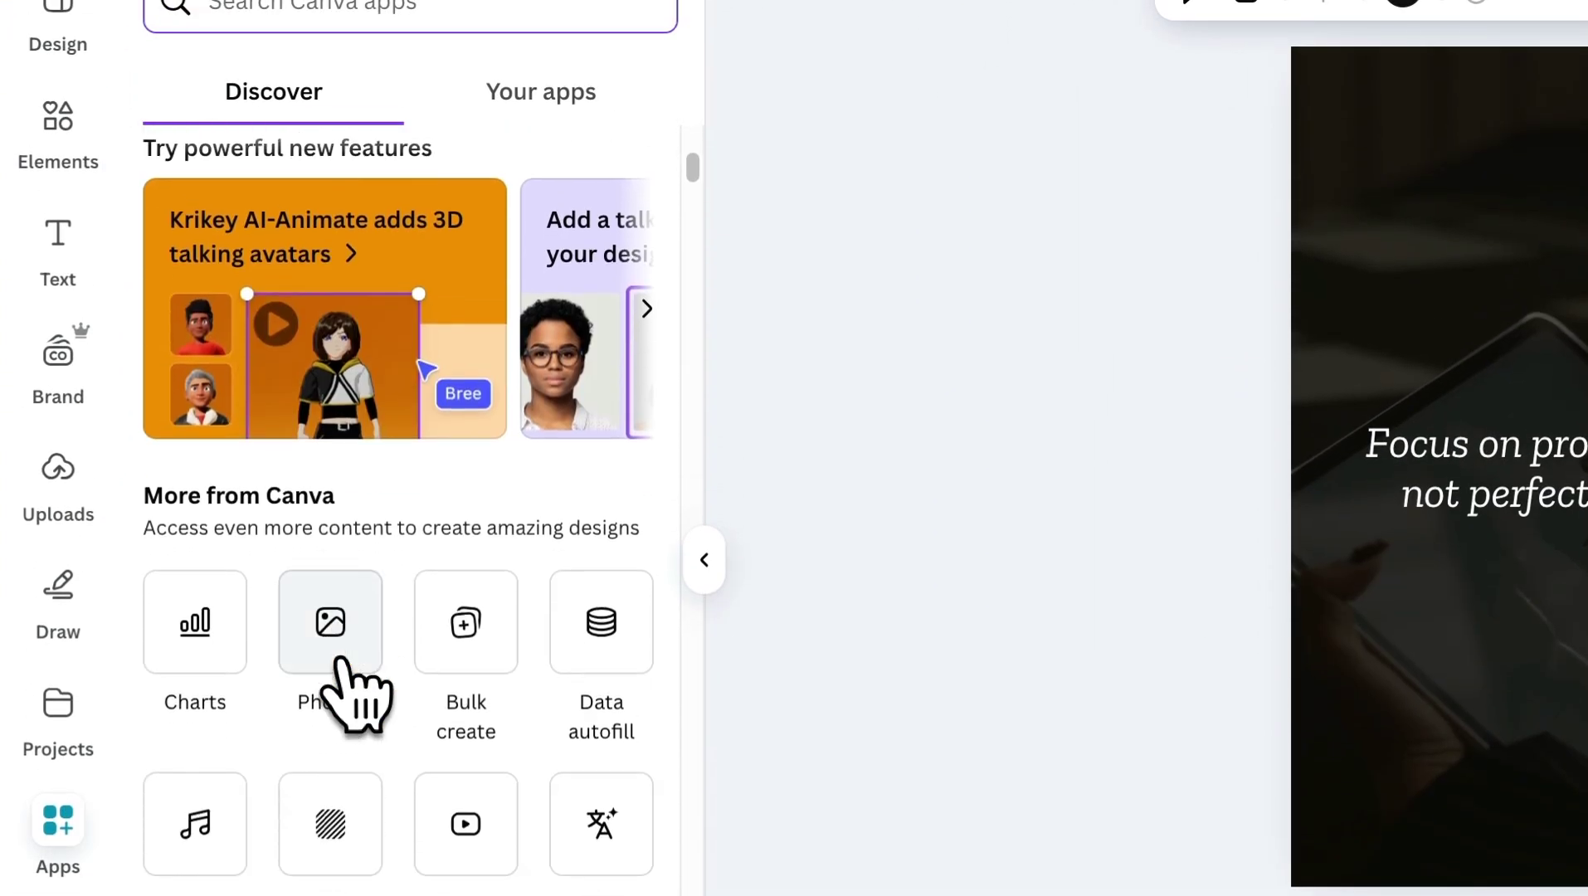
pyautogui.click(477, 630)
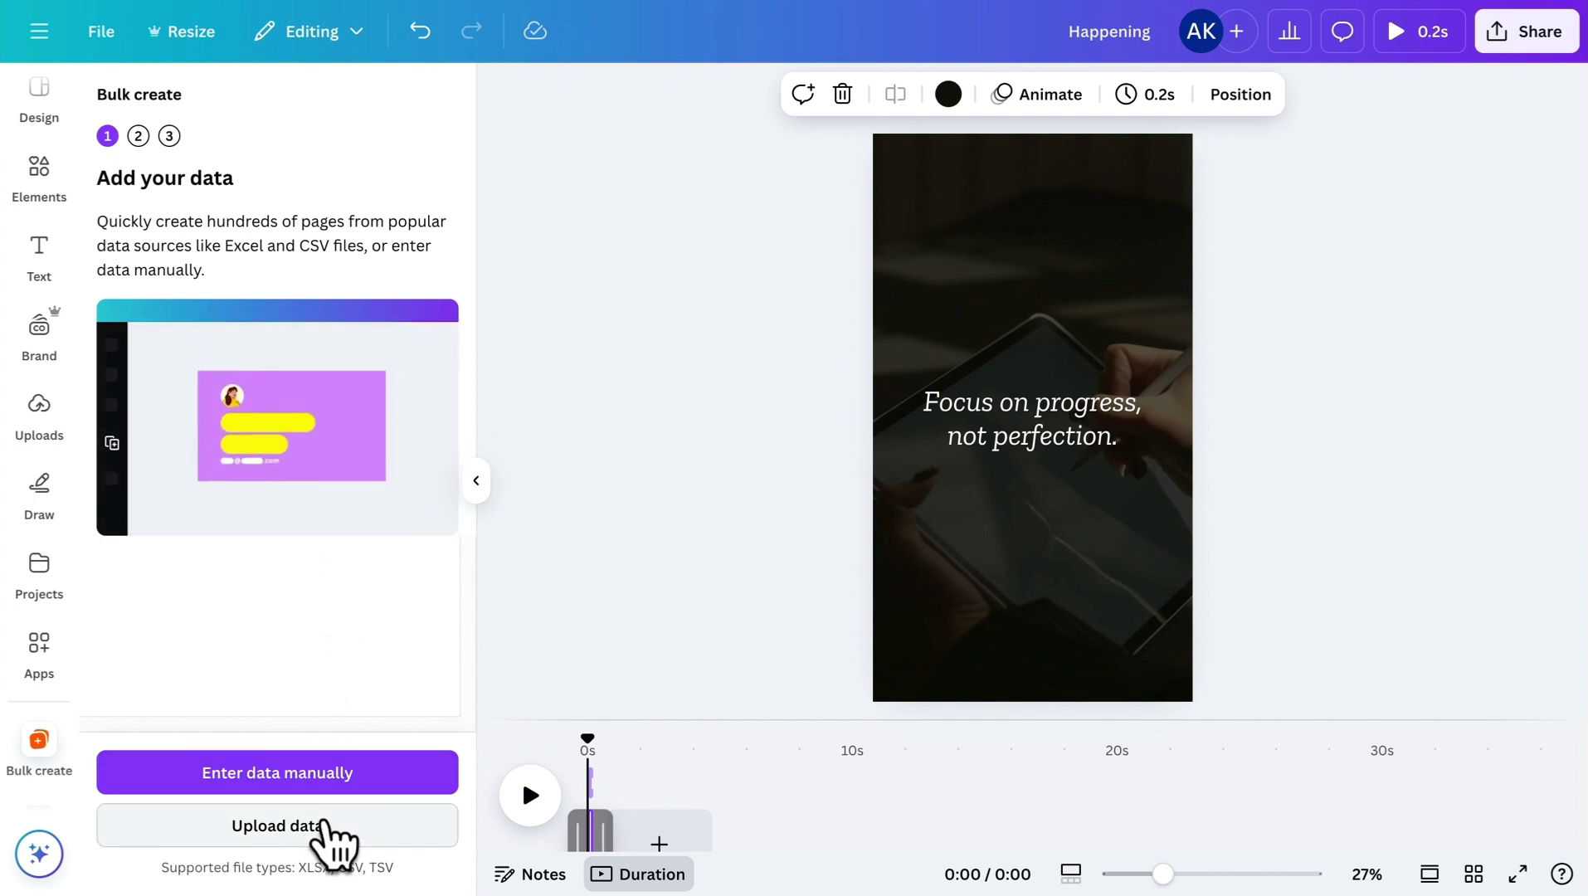
pyautogui.click(325, 779)
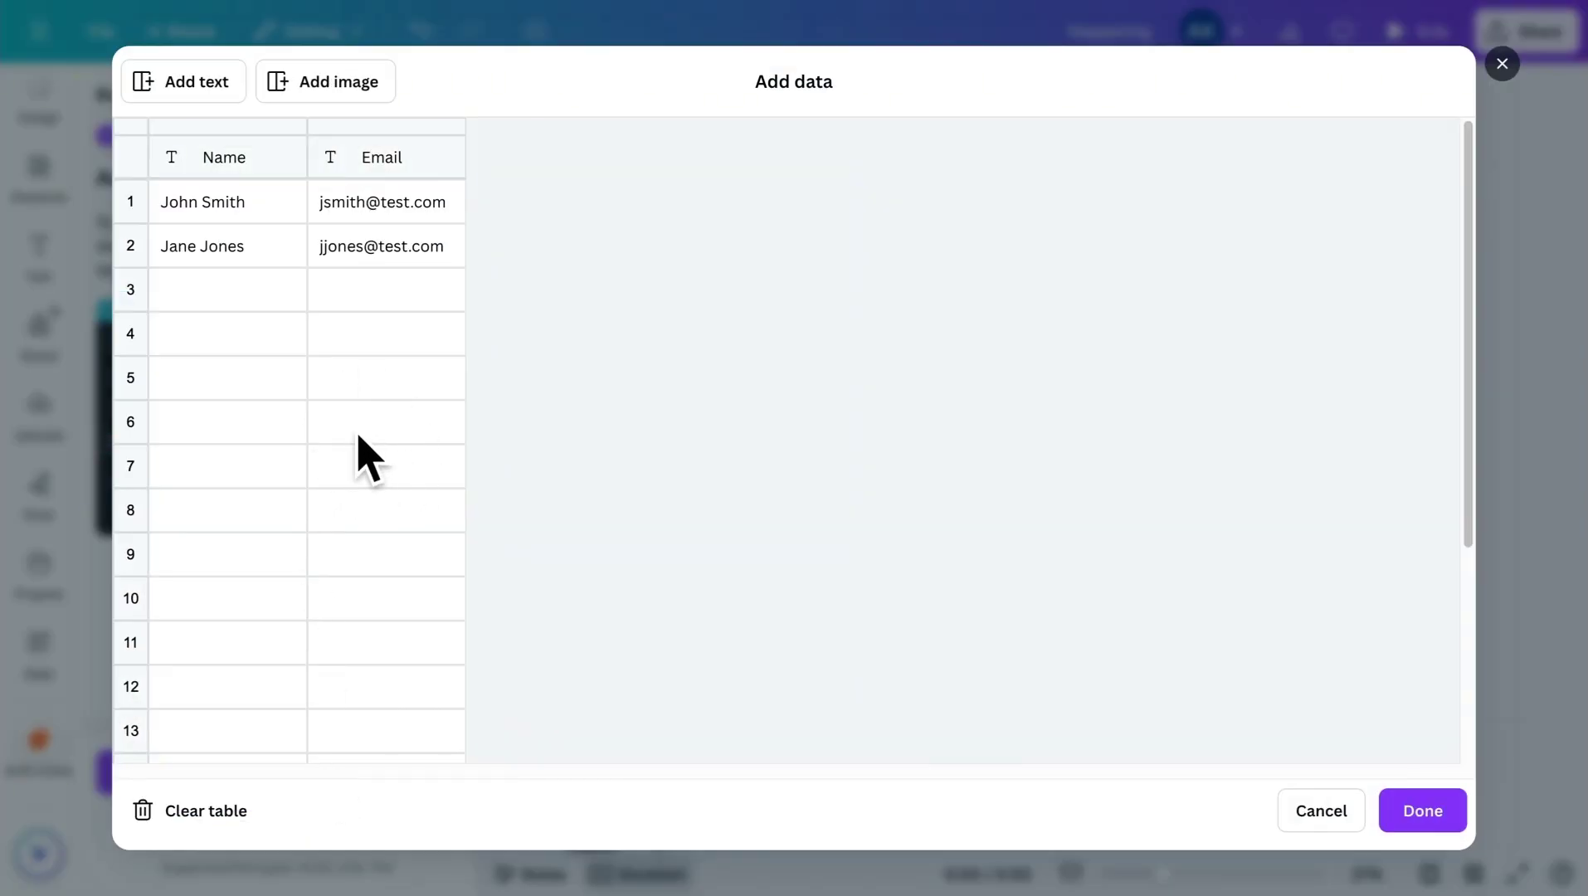
# Step: Replace the sample rows with the ChatGPT Personal Development Tips table and confirm
pyautogui.click(204, 819)
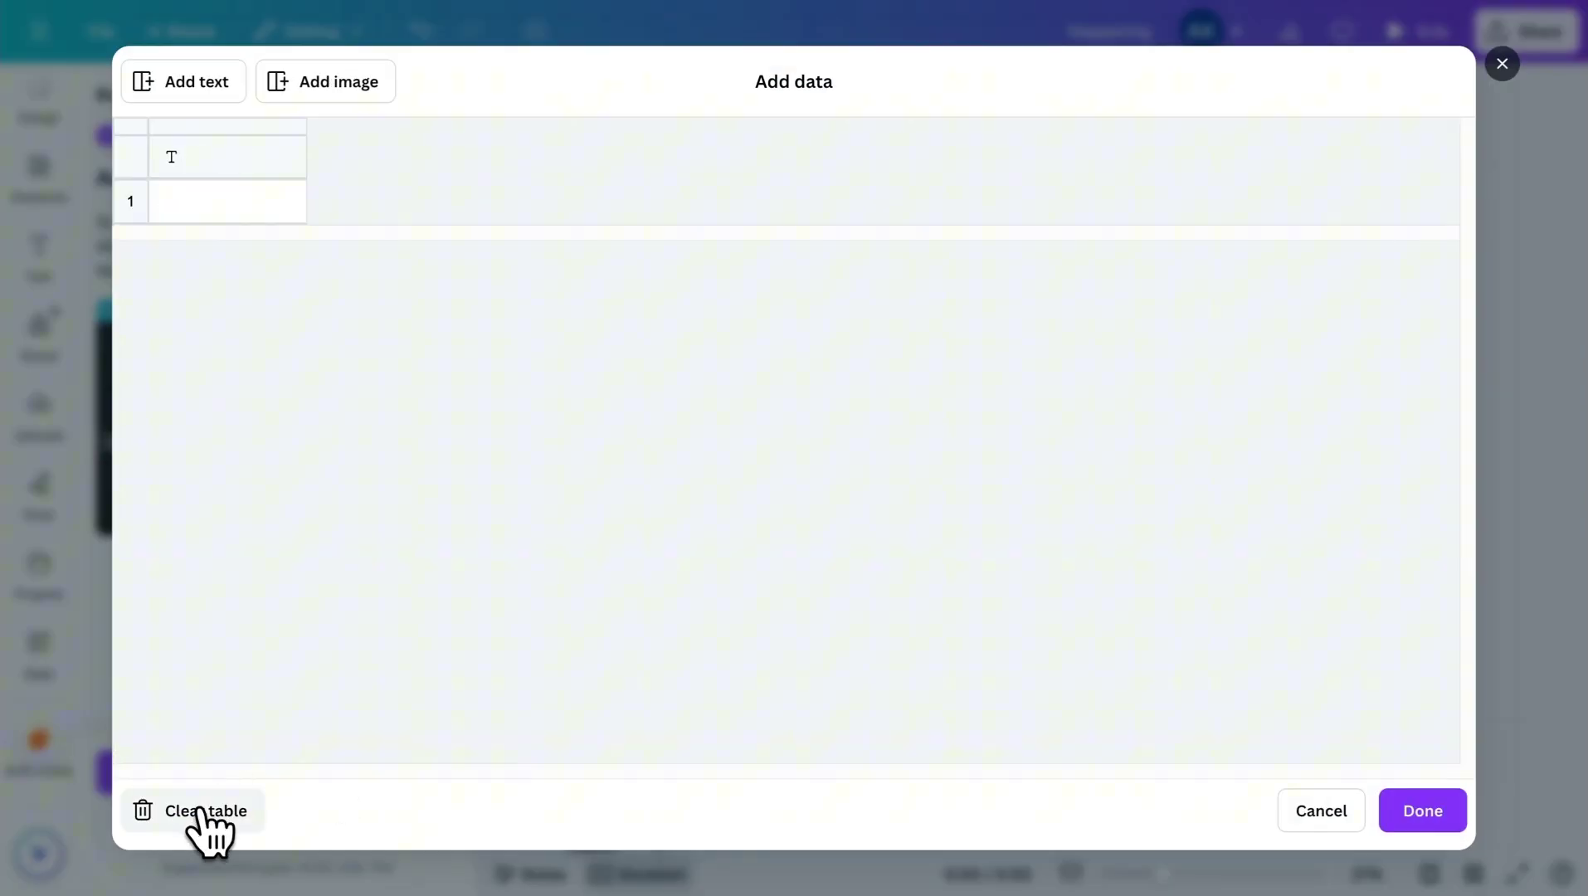
pyautogui.scroll(5, 540, 419)
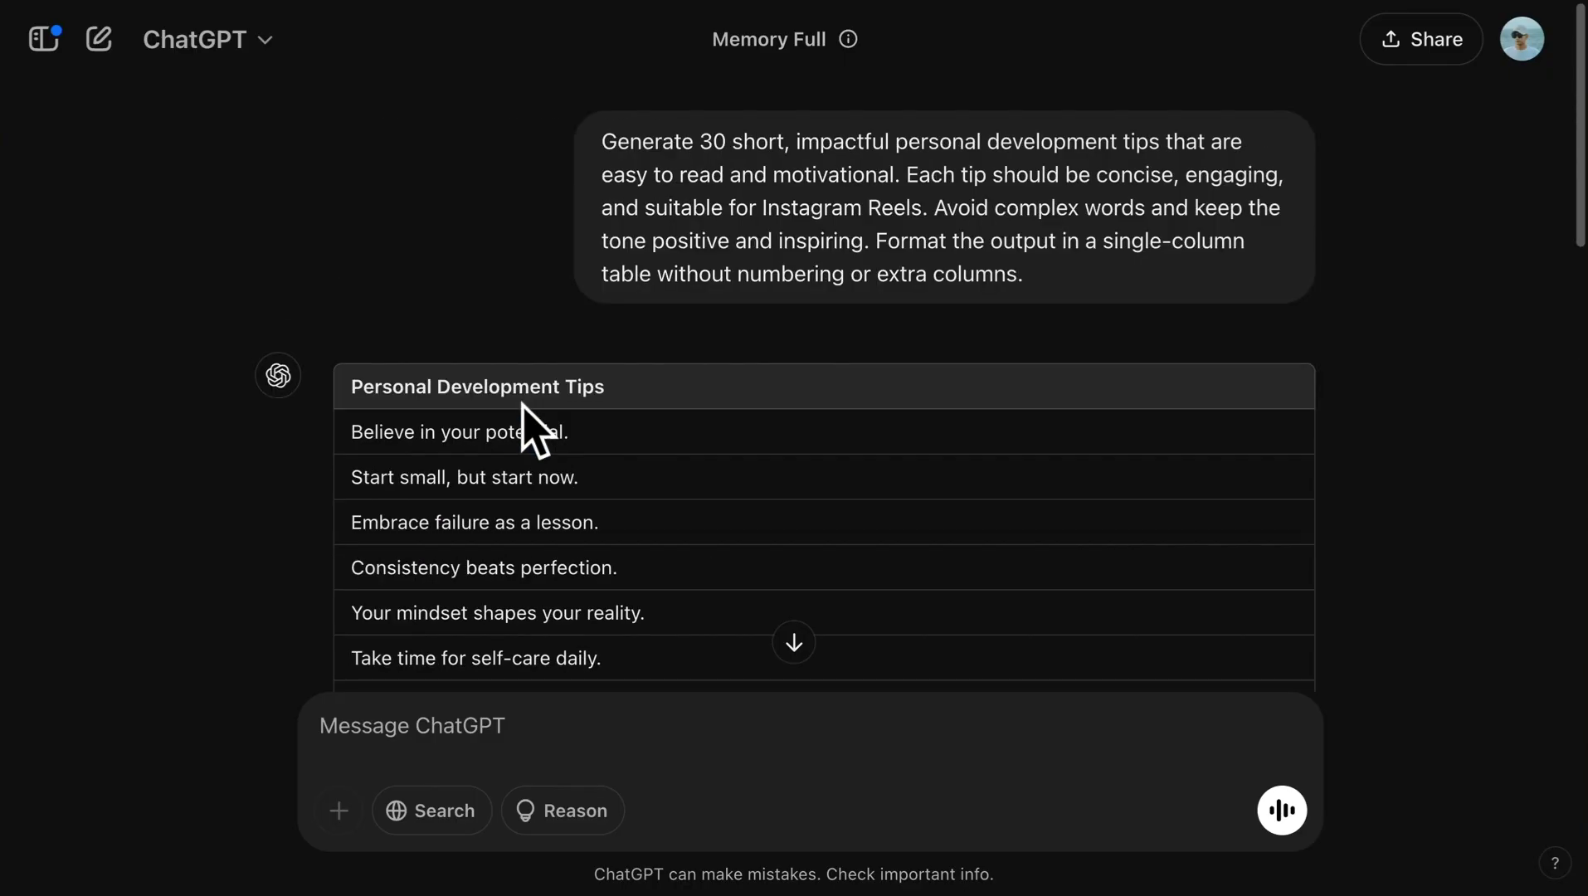
pyautogui.scroll(1, 565, 380)
pyautogui.moveTo(567, 381)
pyautogui.mouseDown()
pyautogui.moveTo(798, 777)
pyautogui.moveTo(876, 146)
pyautogui.mouseUp()
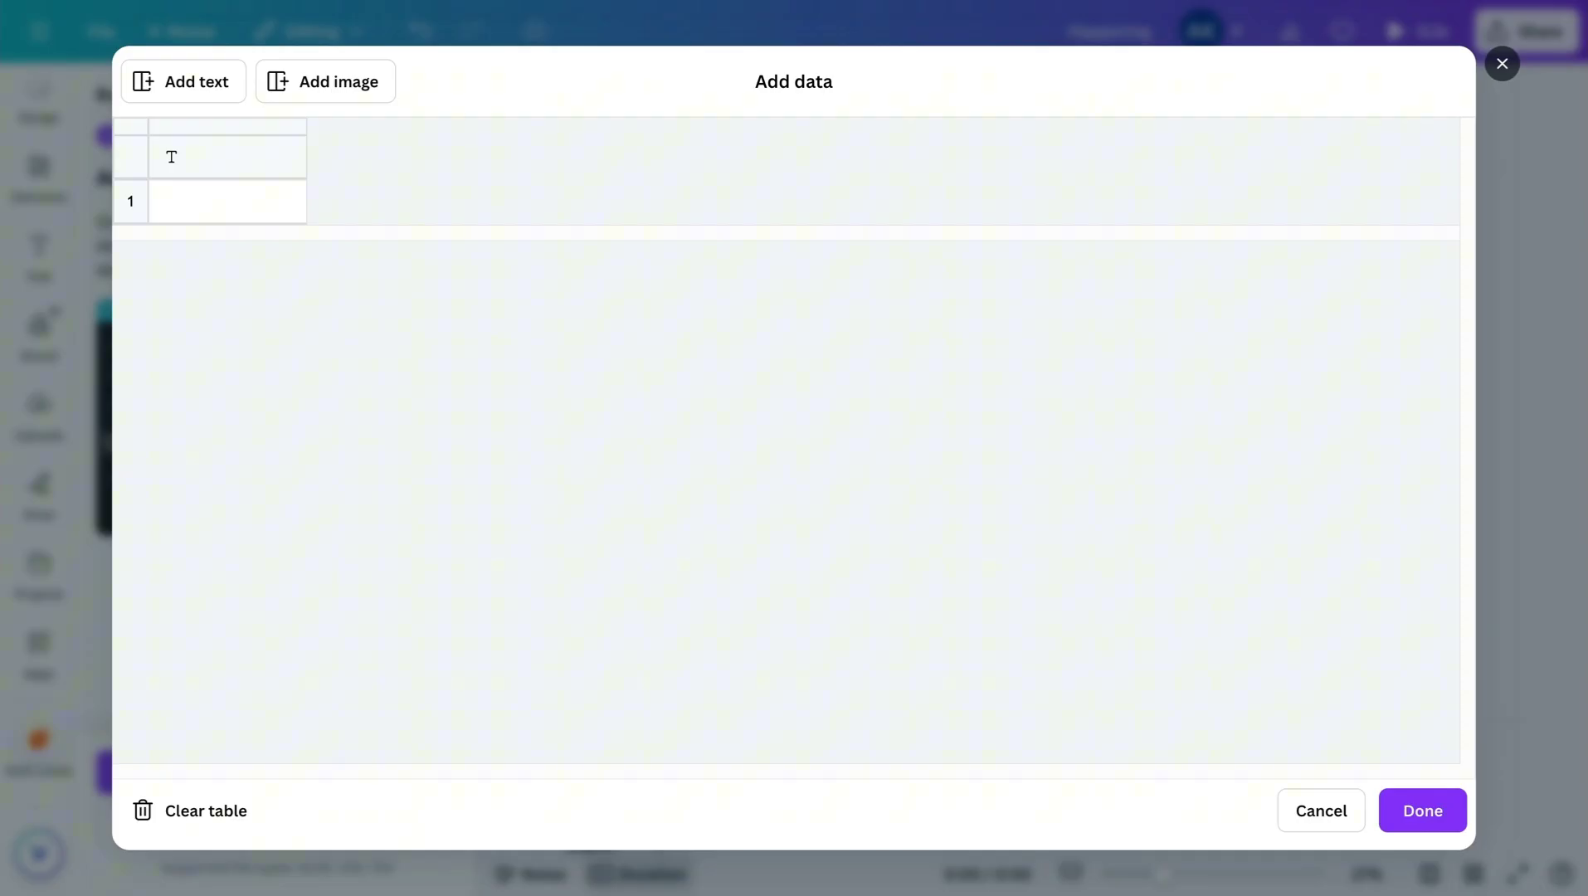
pyautogui.hotkey('ctrl', 'v')
pyautogui.scroll(-1, 277, 461)
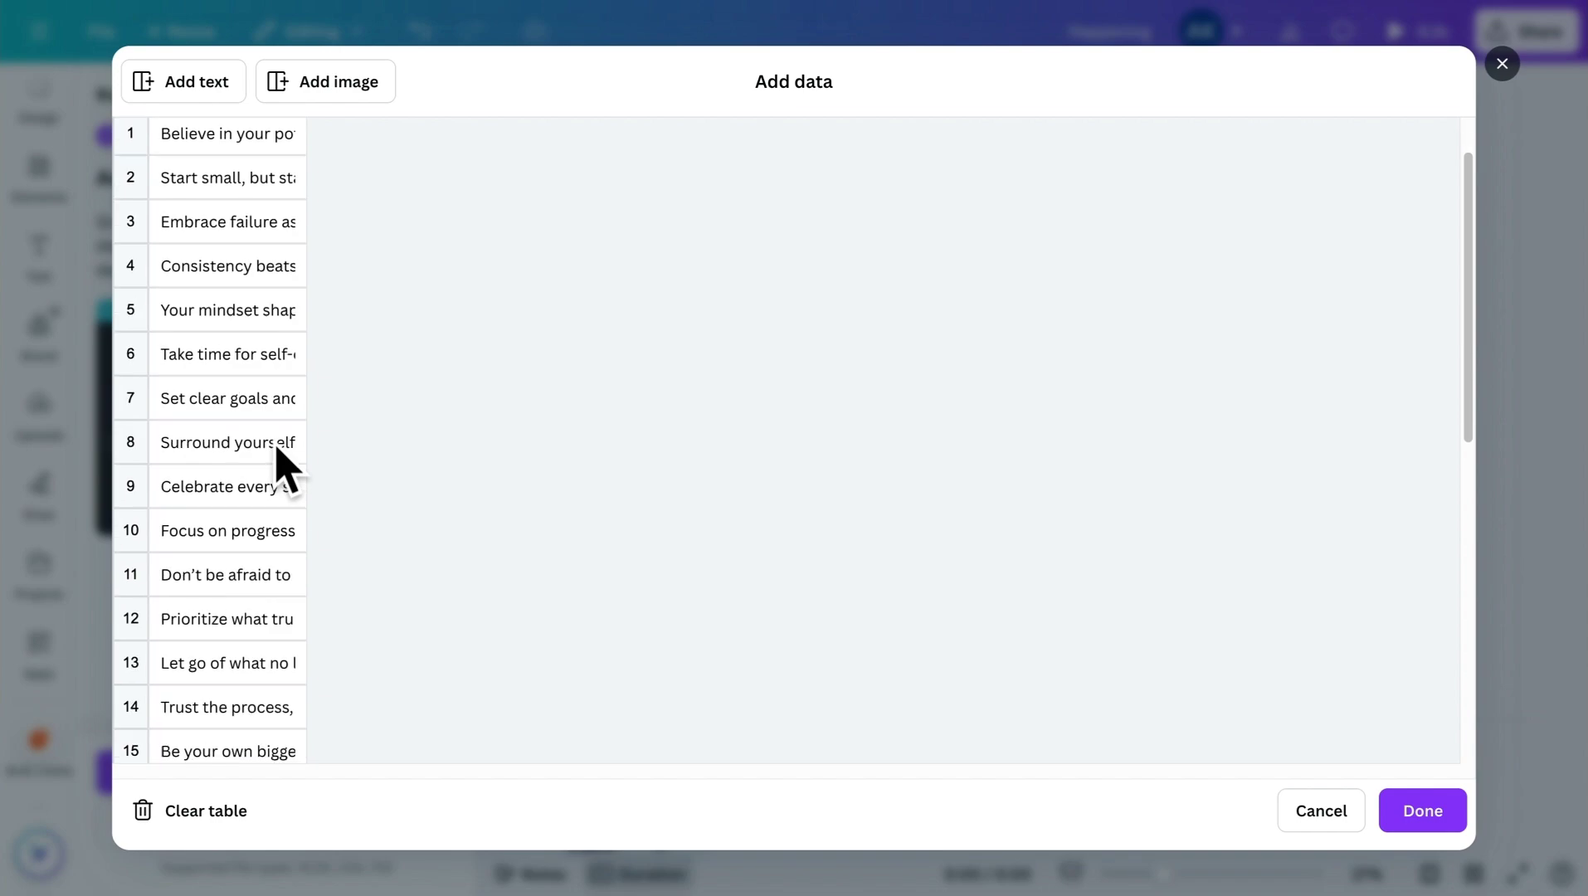
pyautogui.scroll(-5, 284, 464)
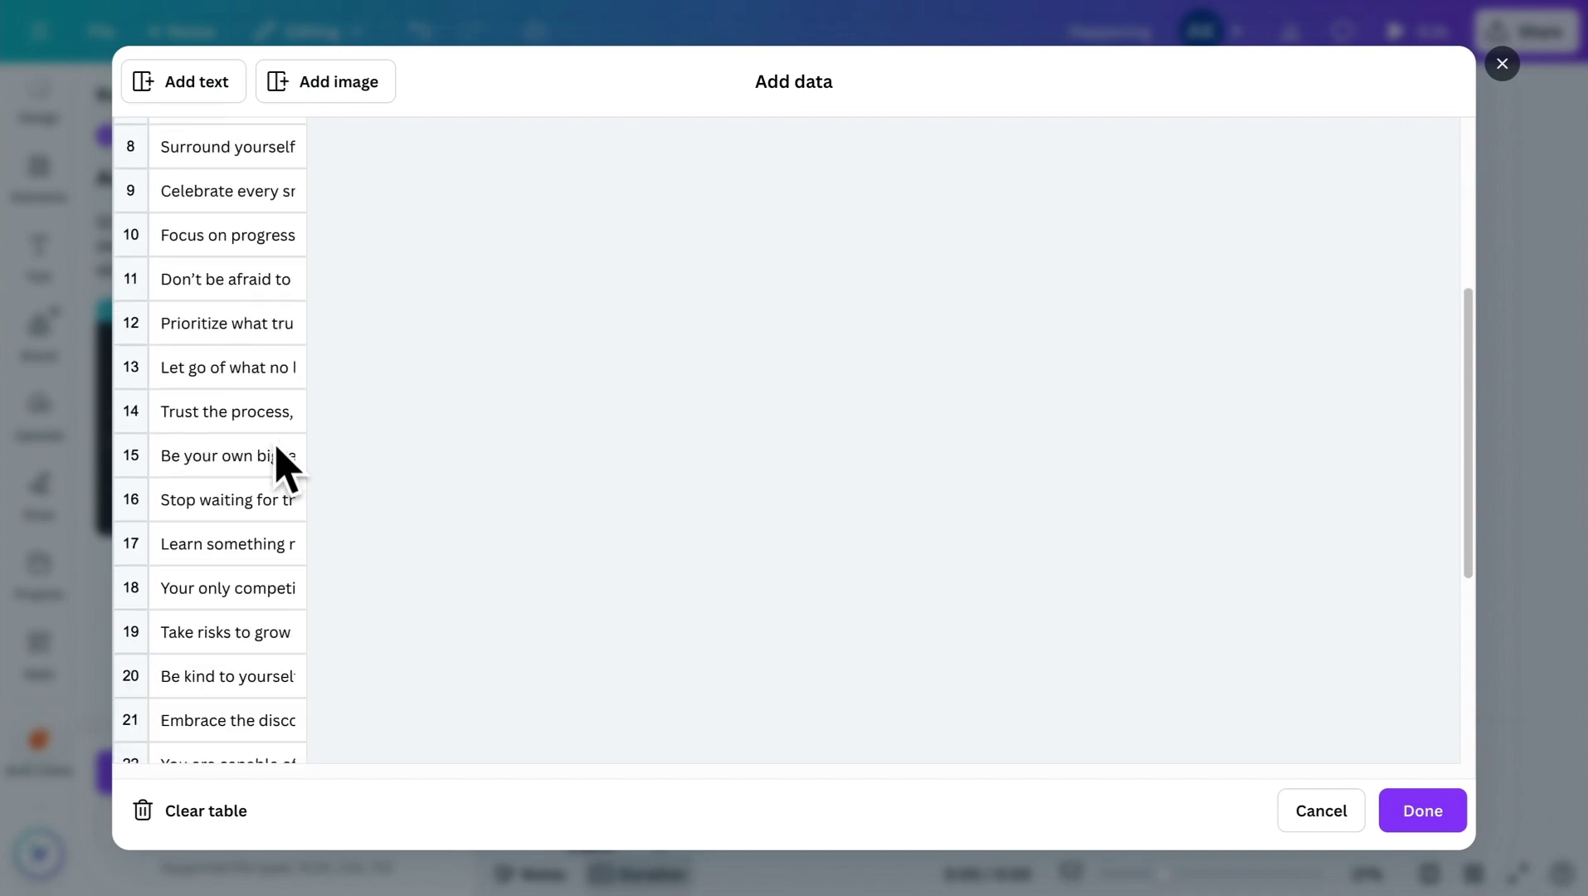
pyautogui.click(1414, 813)
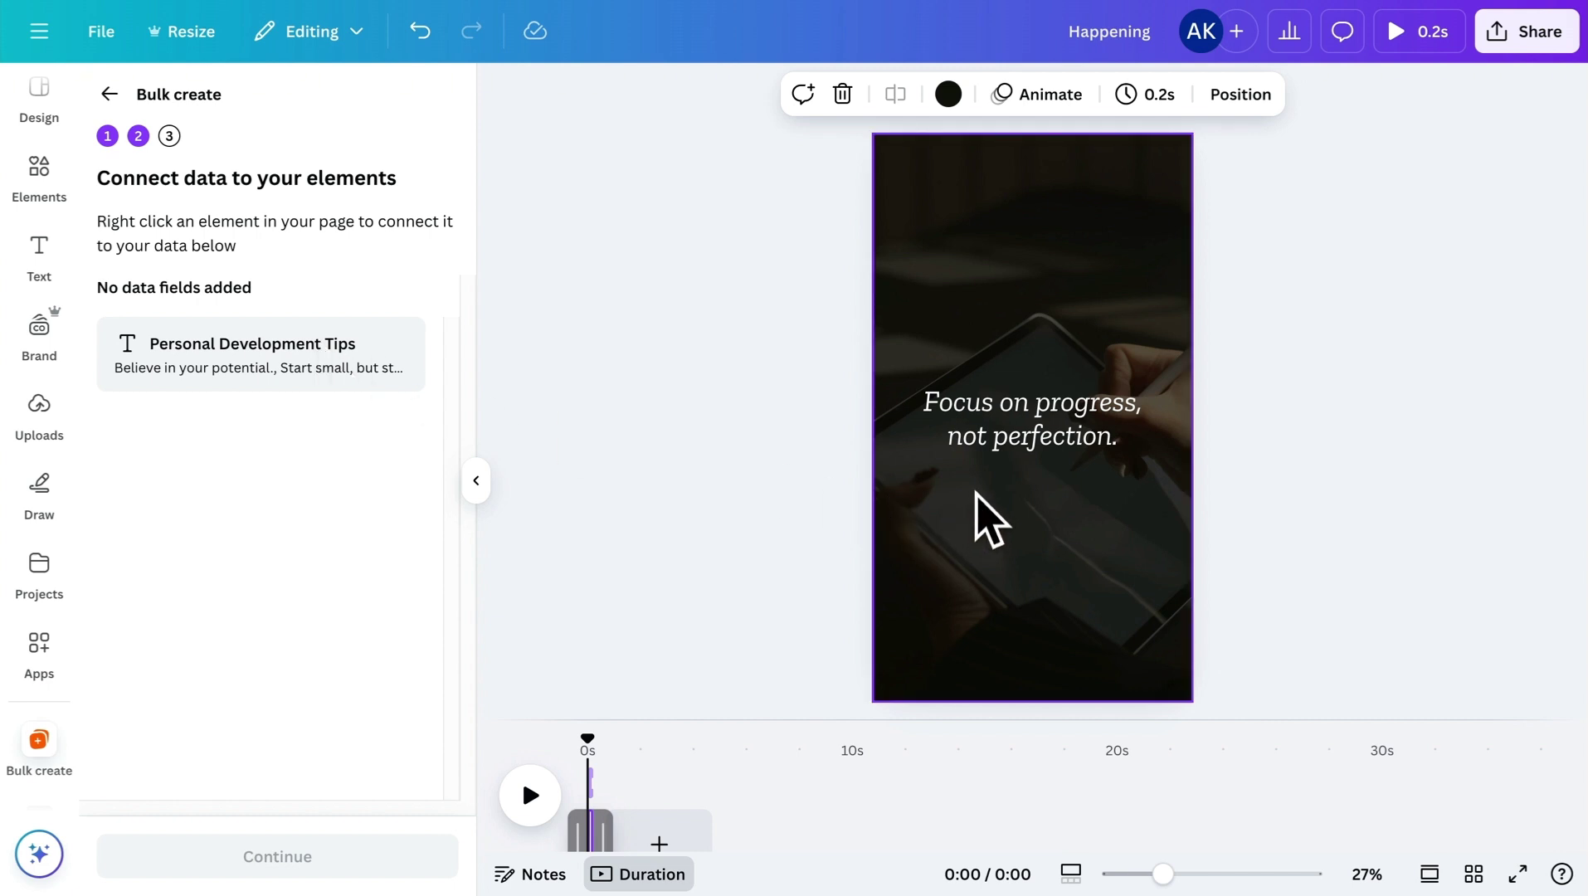
# Step: Connect the tip text to the Personal Development Tips field and continue
pyautogui.click(1012, 428)
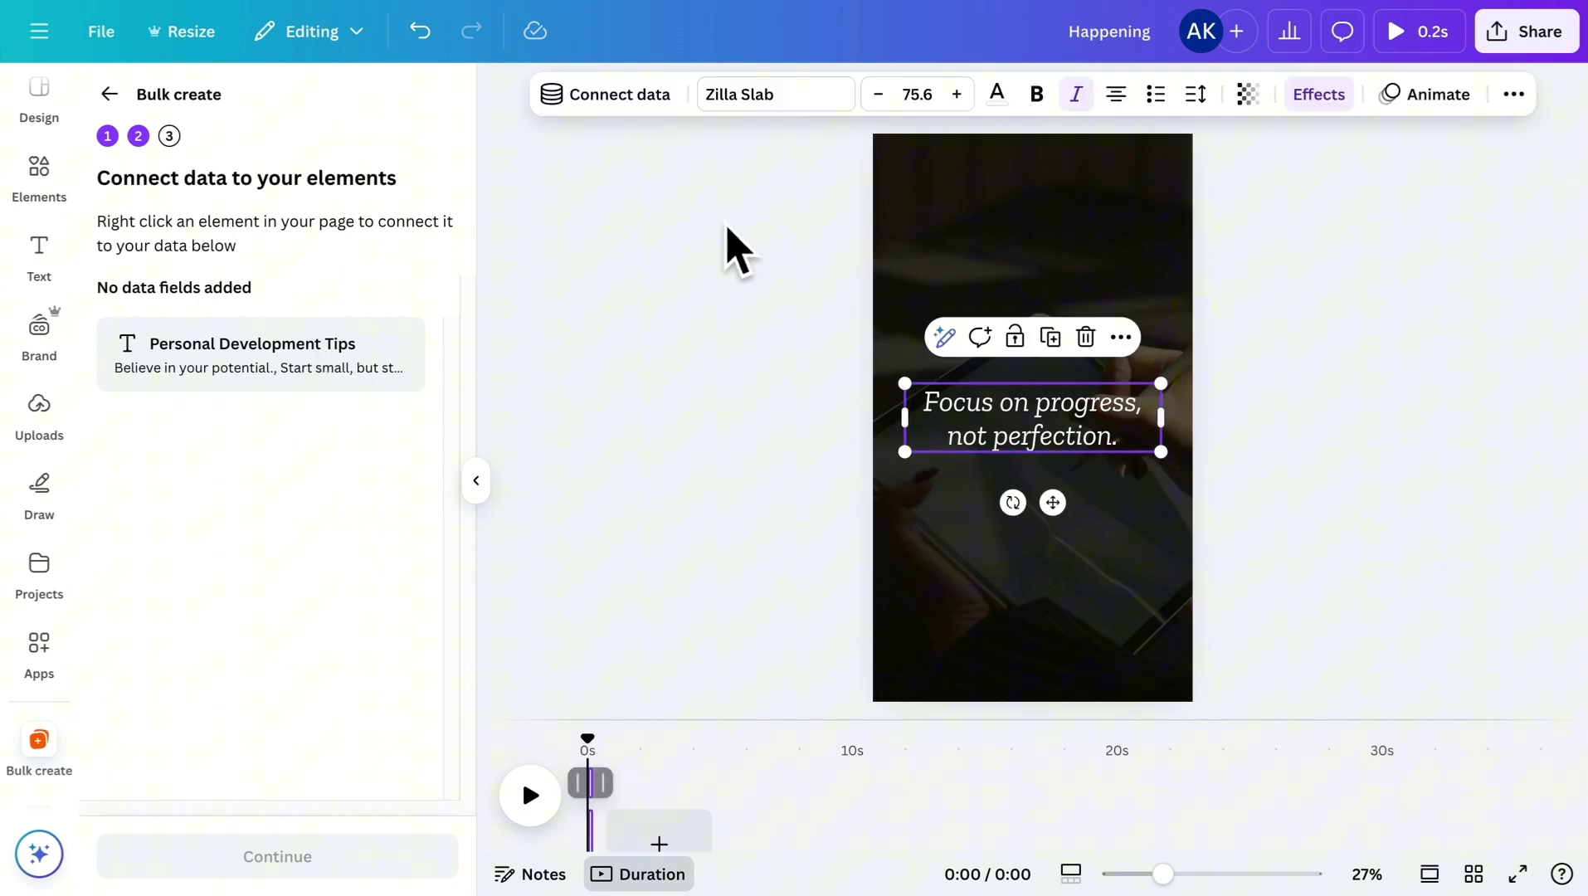
pyautogui.click(635, 99)
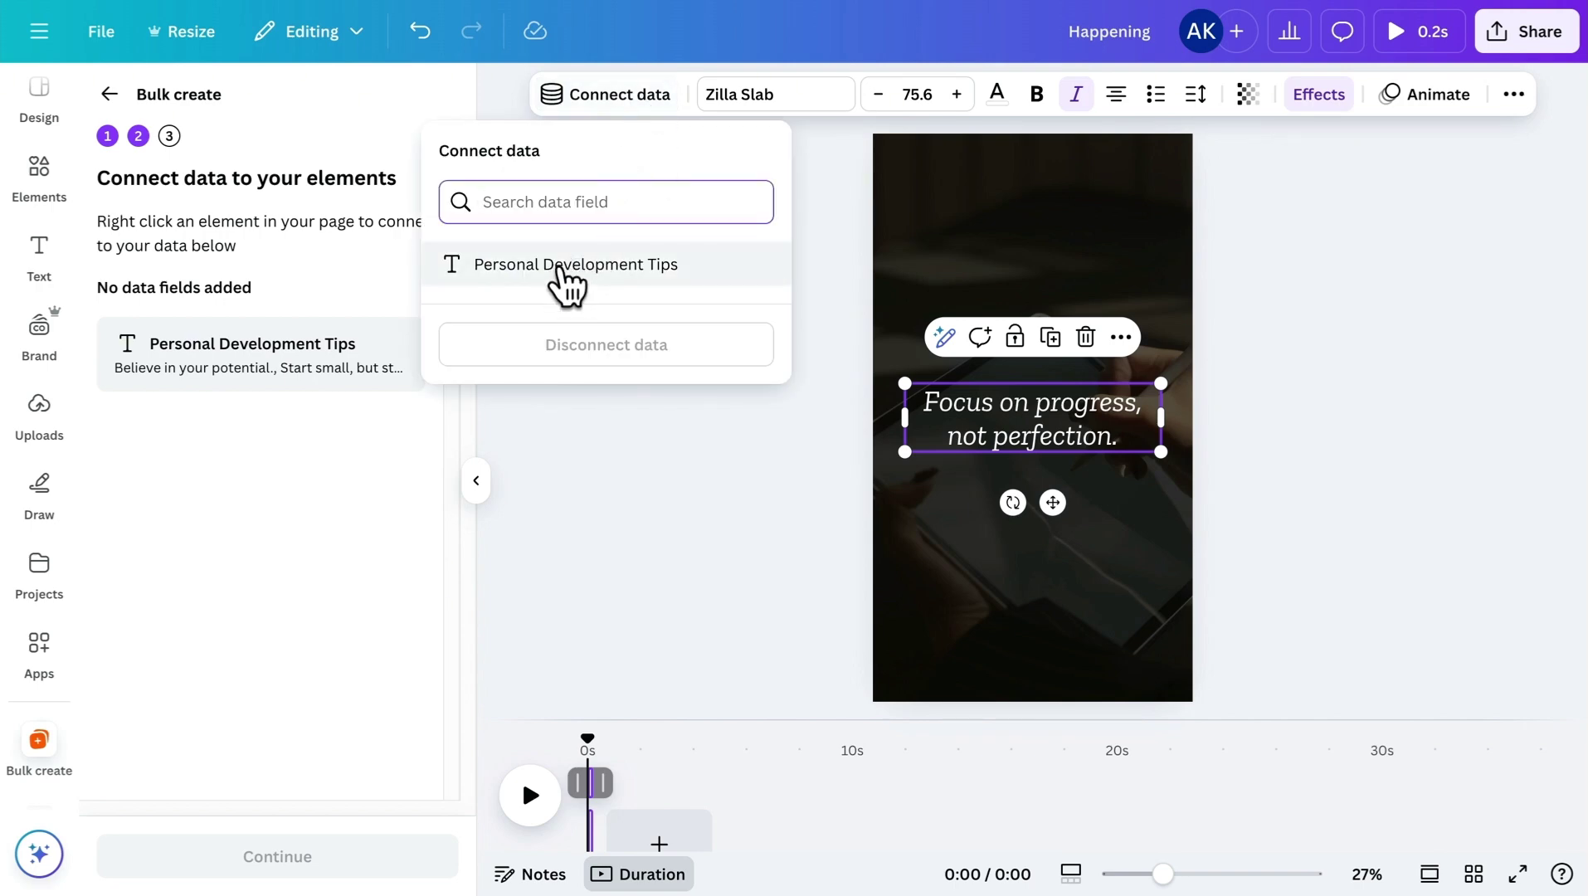
pyautogui.click(564, 266)
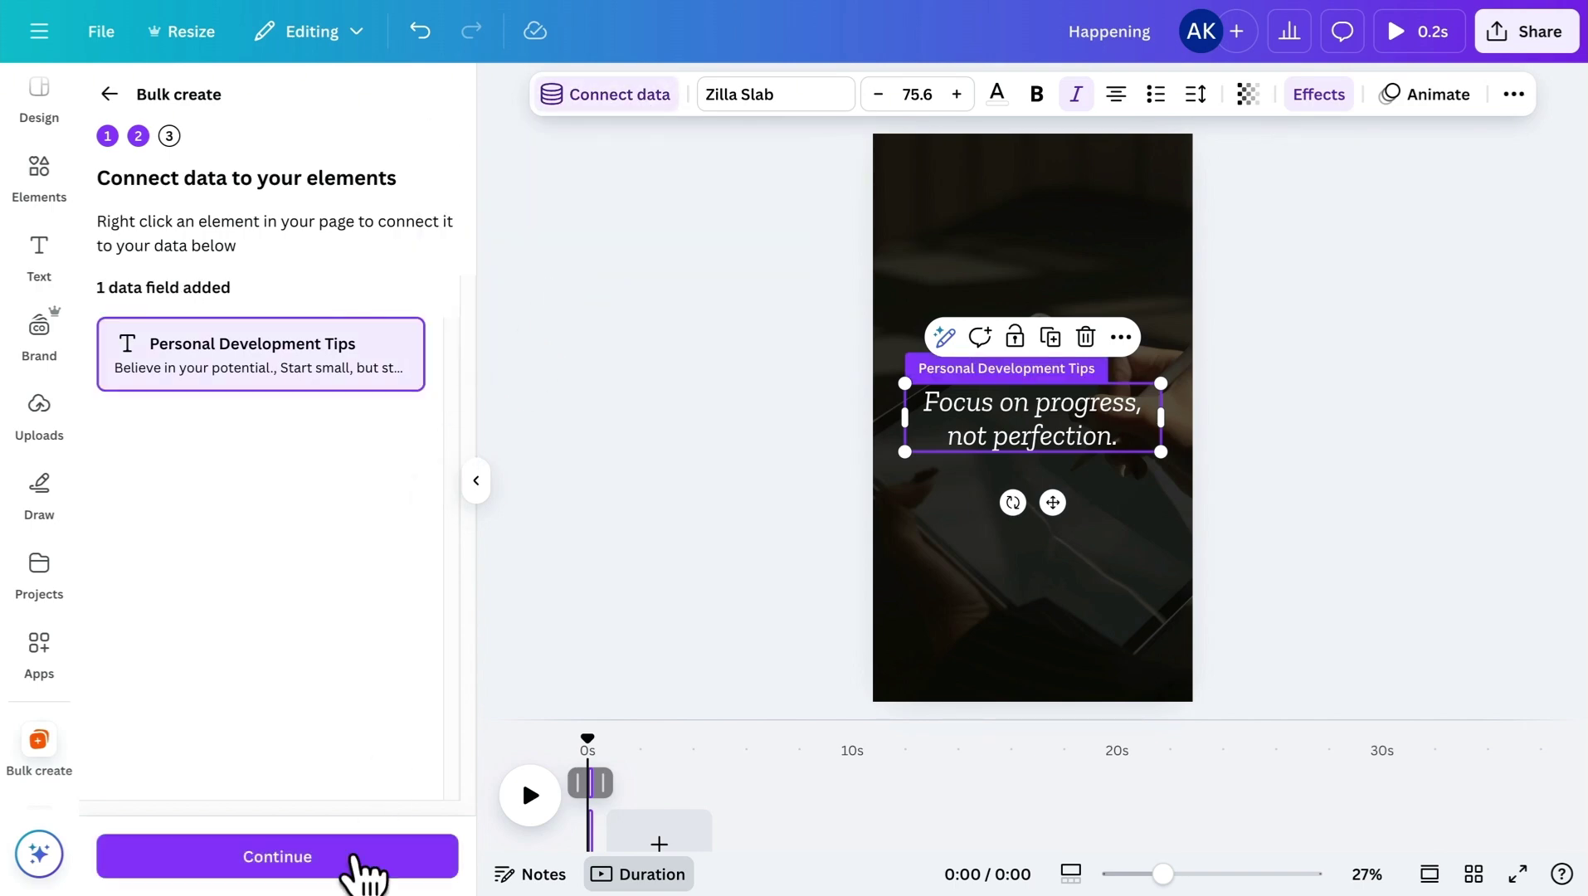
pyautogui.click(356, 857)
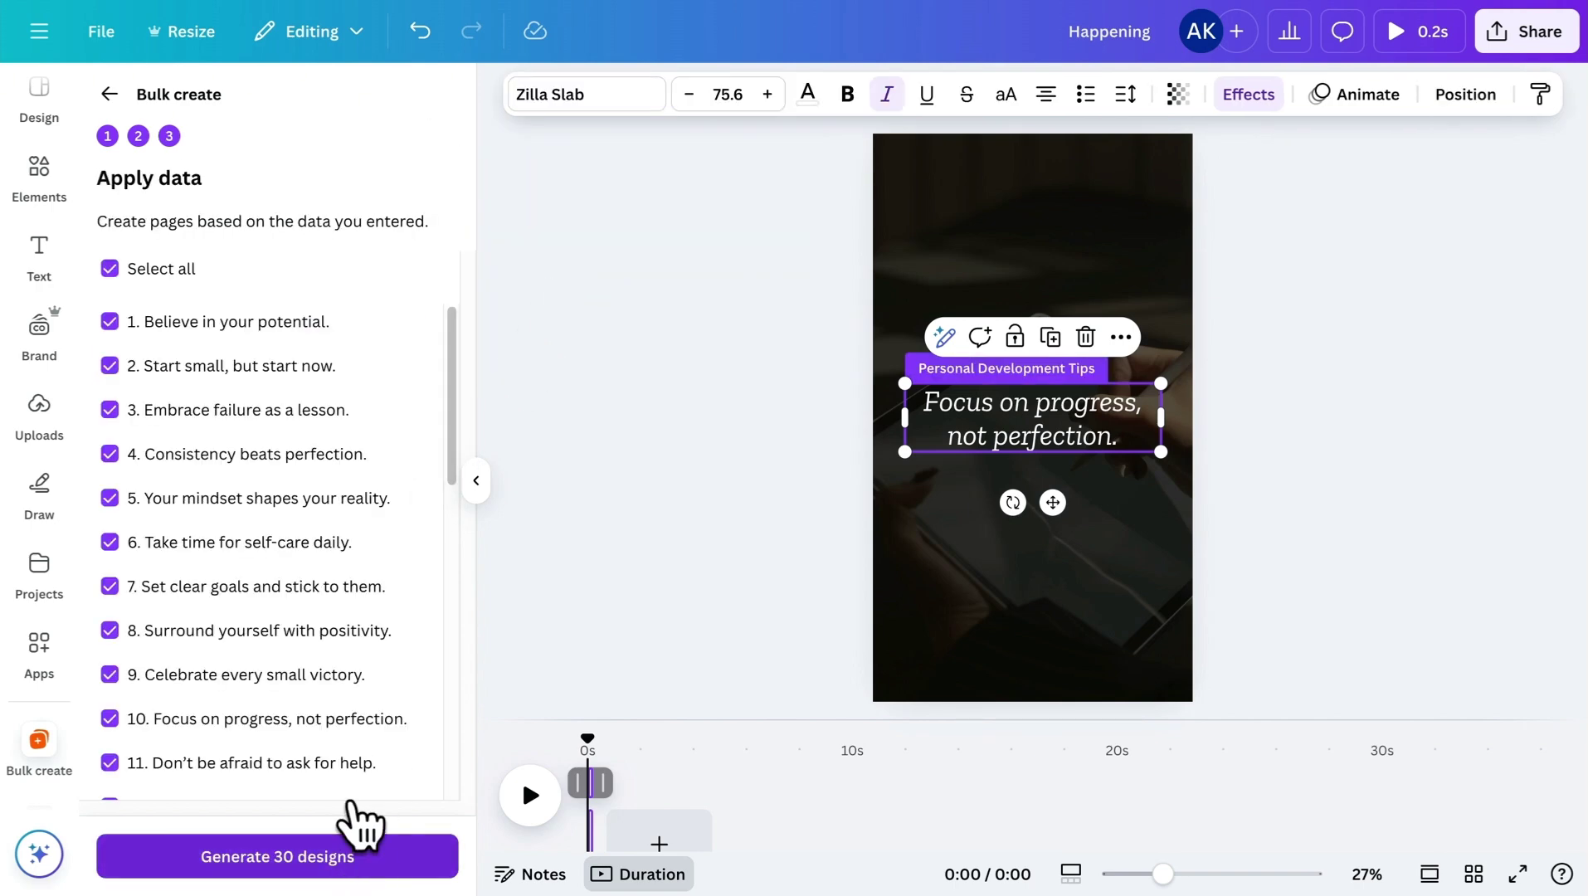
pyautogui.scroll(-3, 361, 575)
pyautogui.scroll(-2, 357, 564)
pyautogui.scroll(-3, 359, 578)
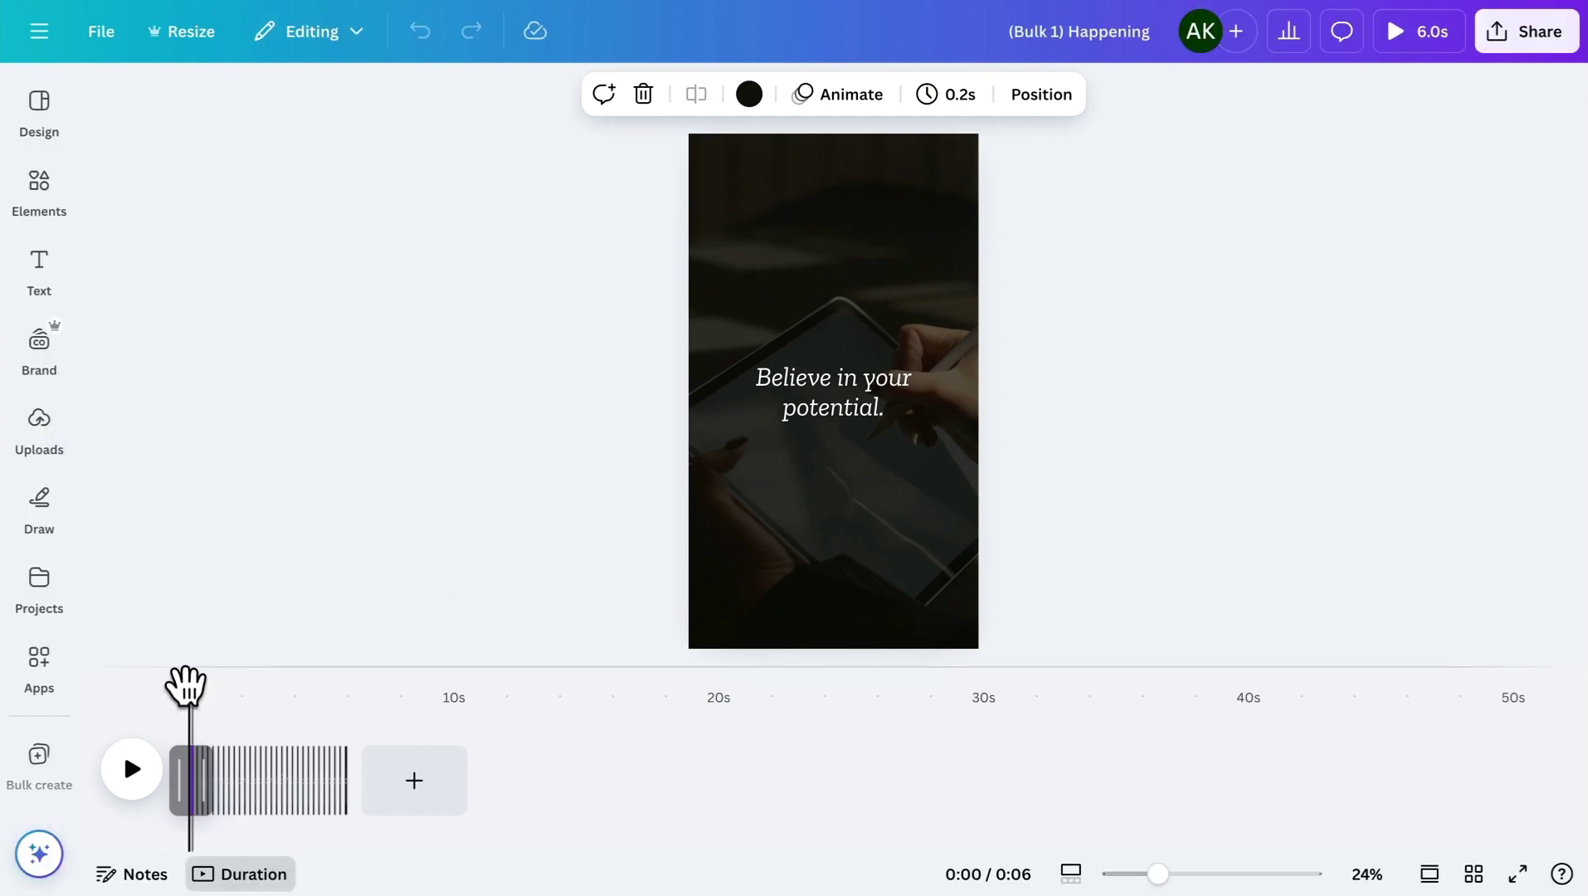
pyautogui.click(135, 780)
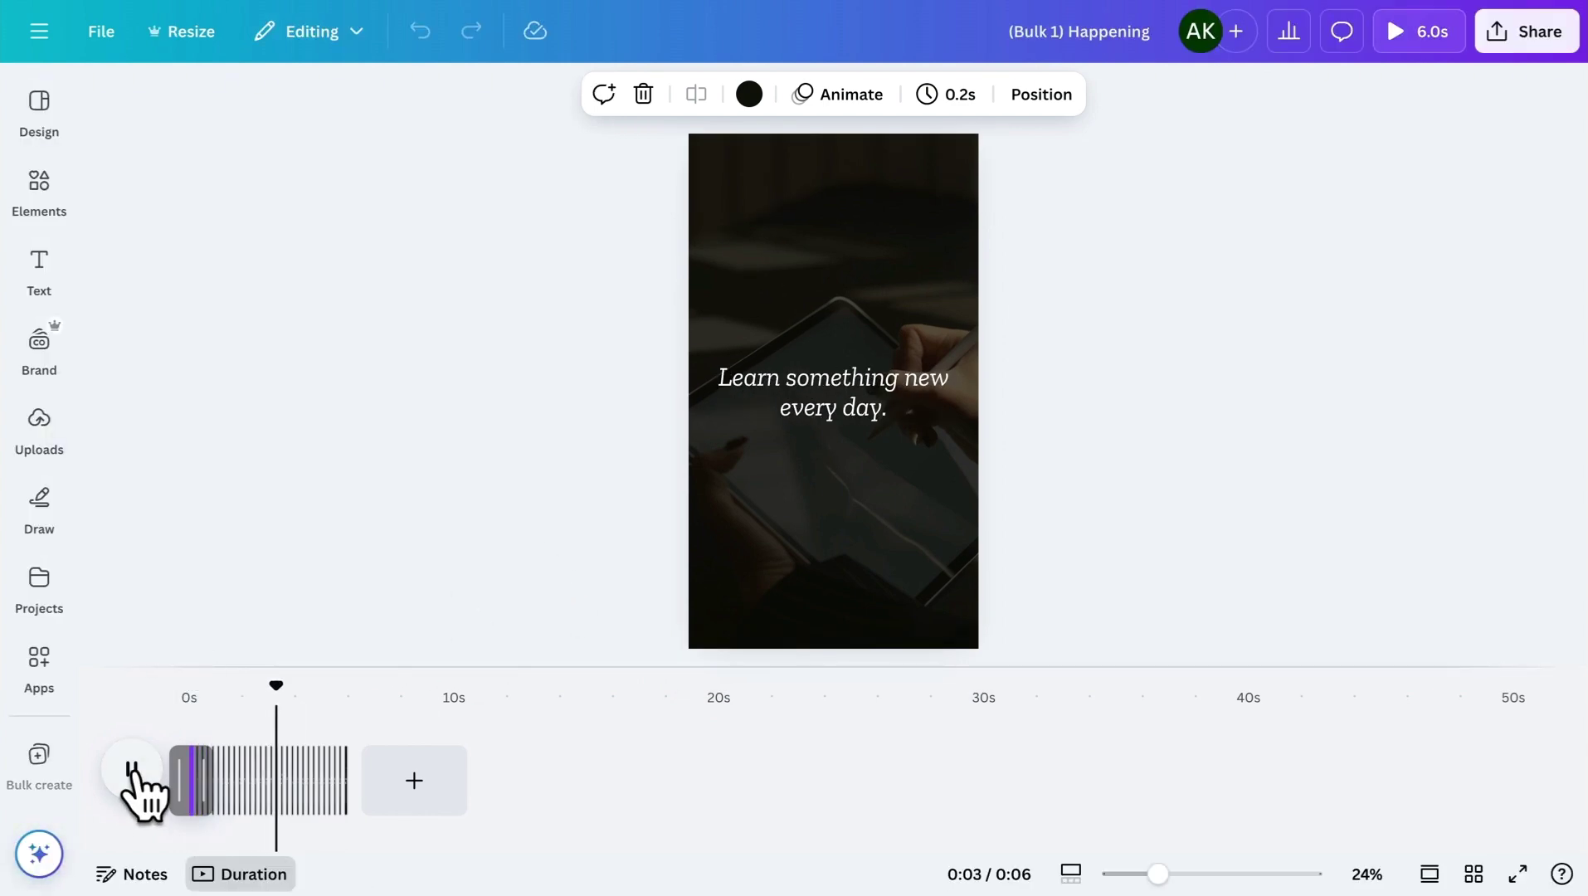
pyautogui.click(134, 779)
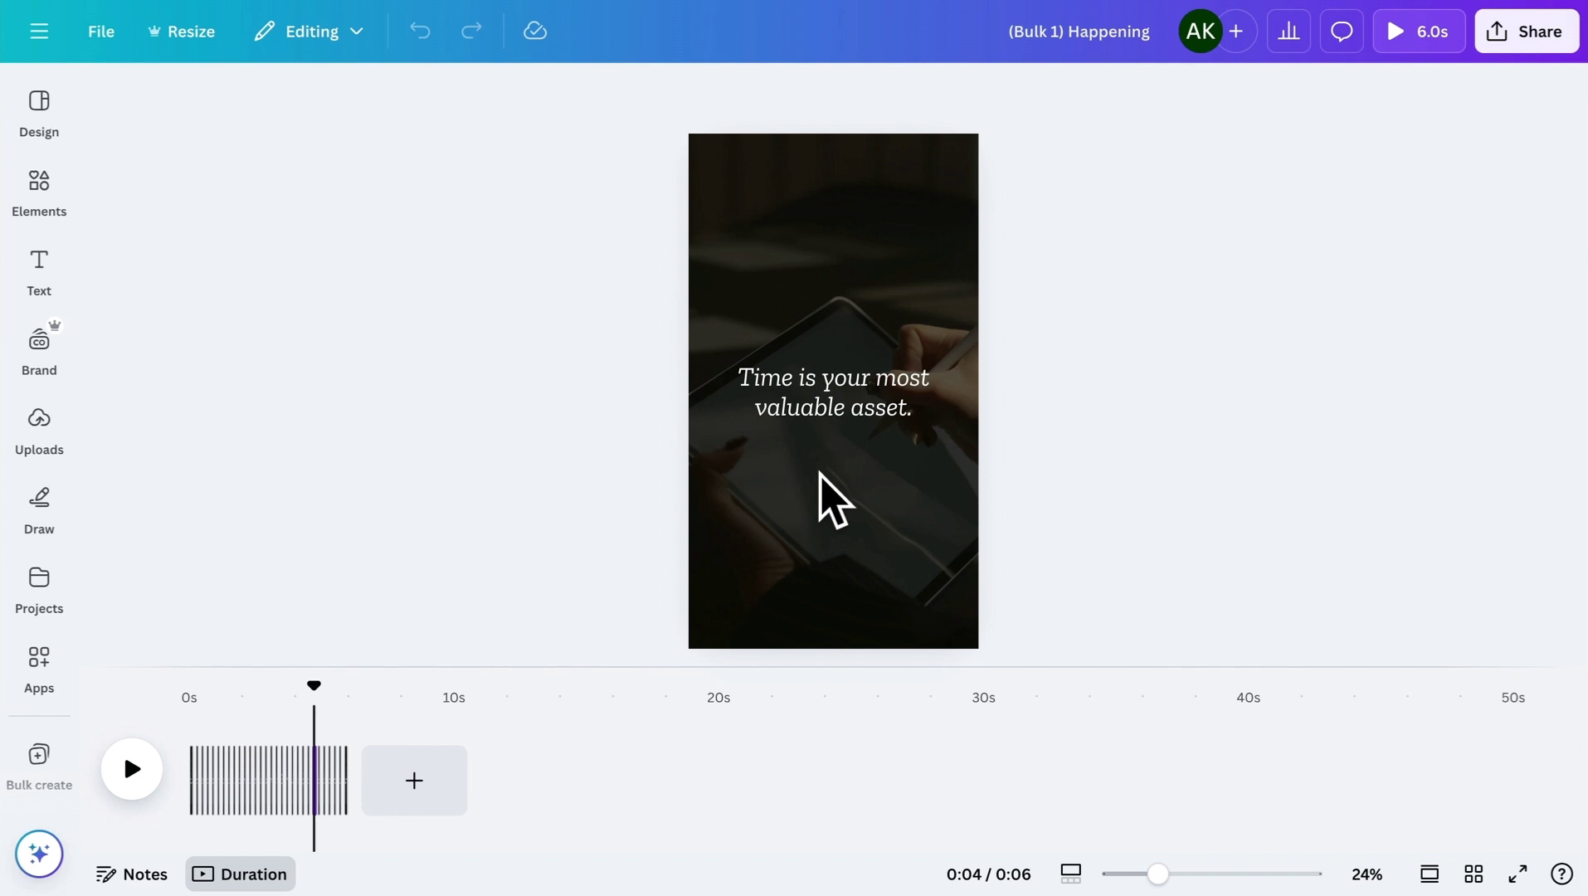
# Step: Add a blank 5-second page and move it to the start, ahead of the tip slides
pyautogui.click(419, 779)
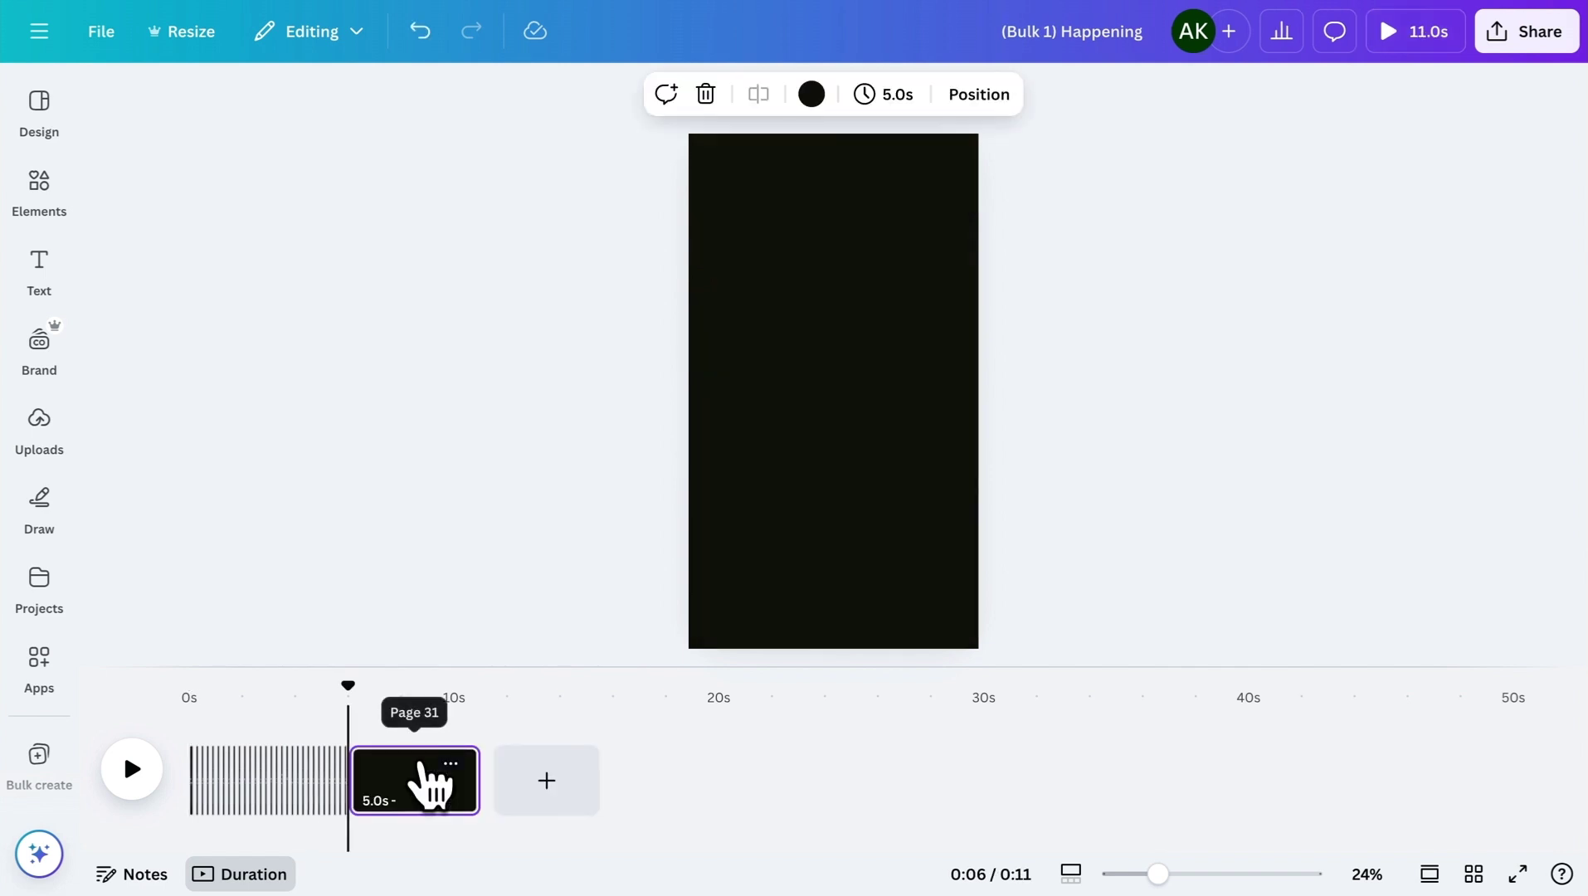
pyautogui.moveTo(429, 788); pyautogui.dragTo(187, 783)
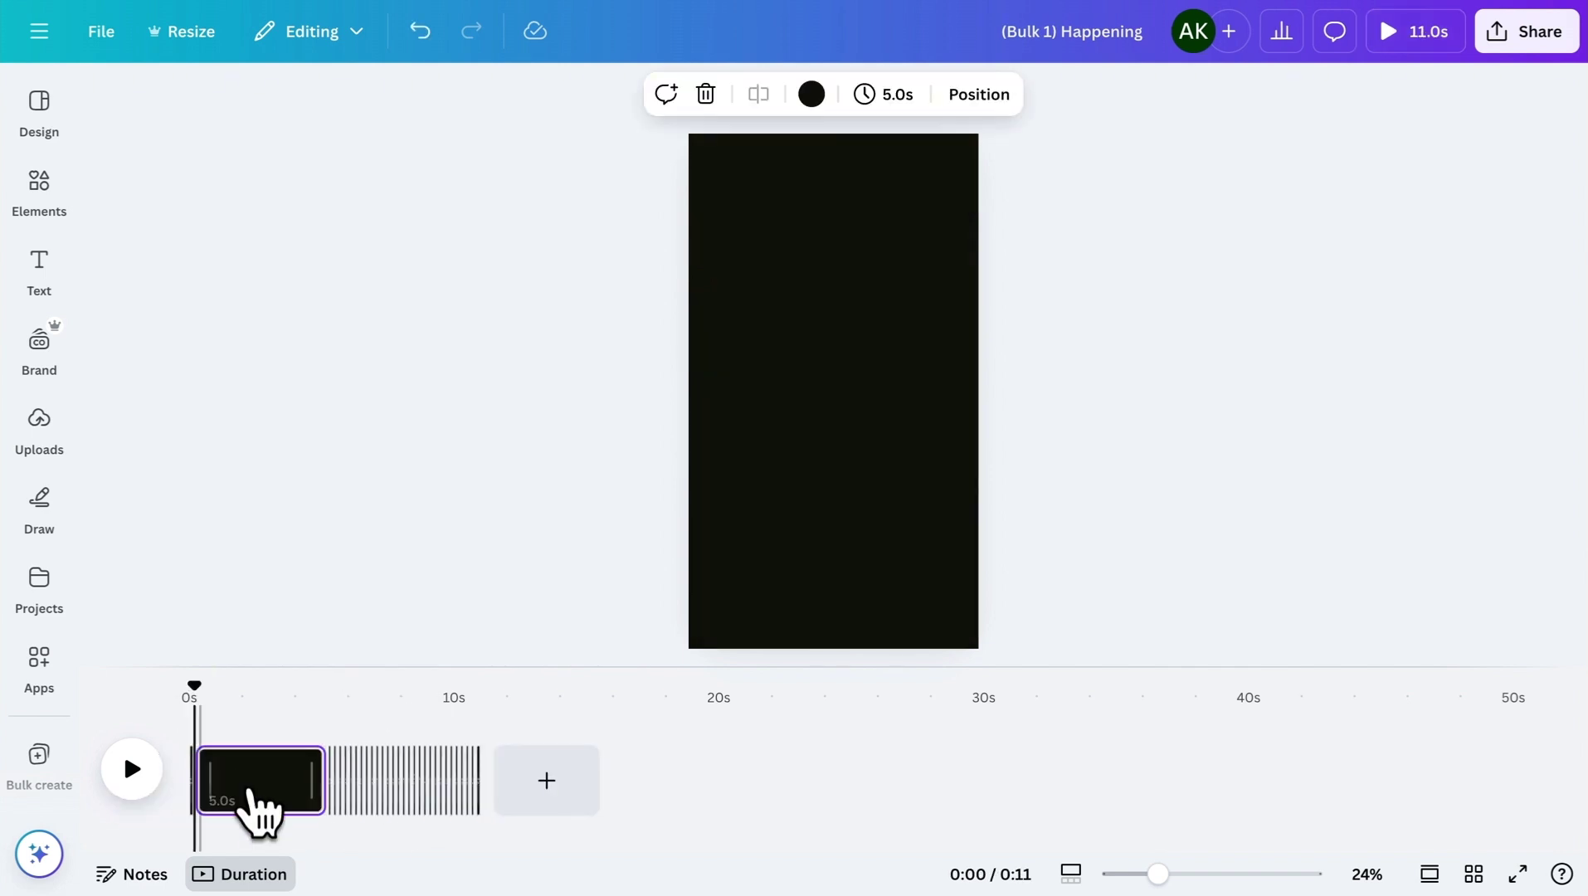
pyautogui.click(1093, 874)
pyautogui.click(514, 797)
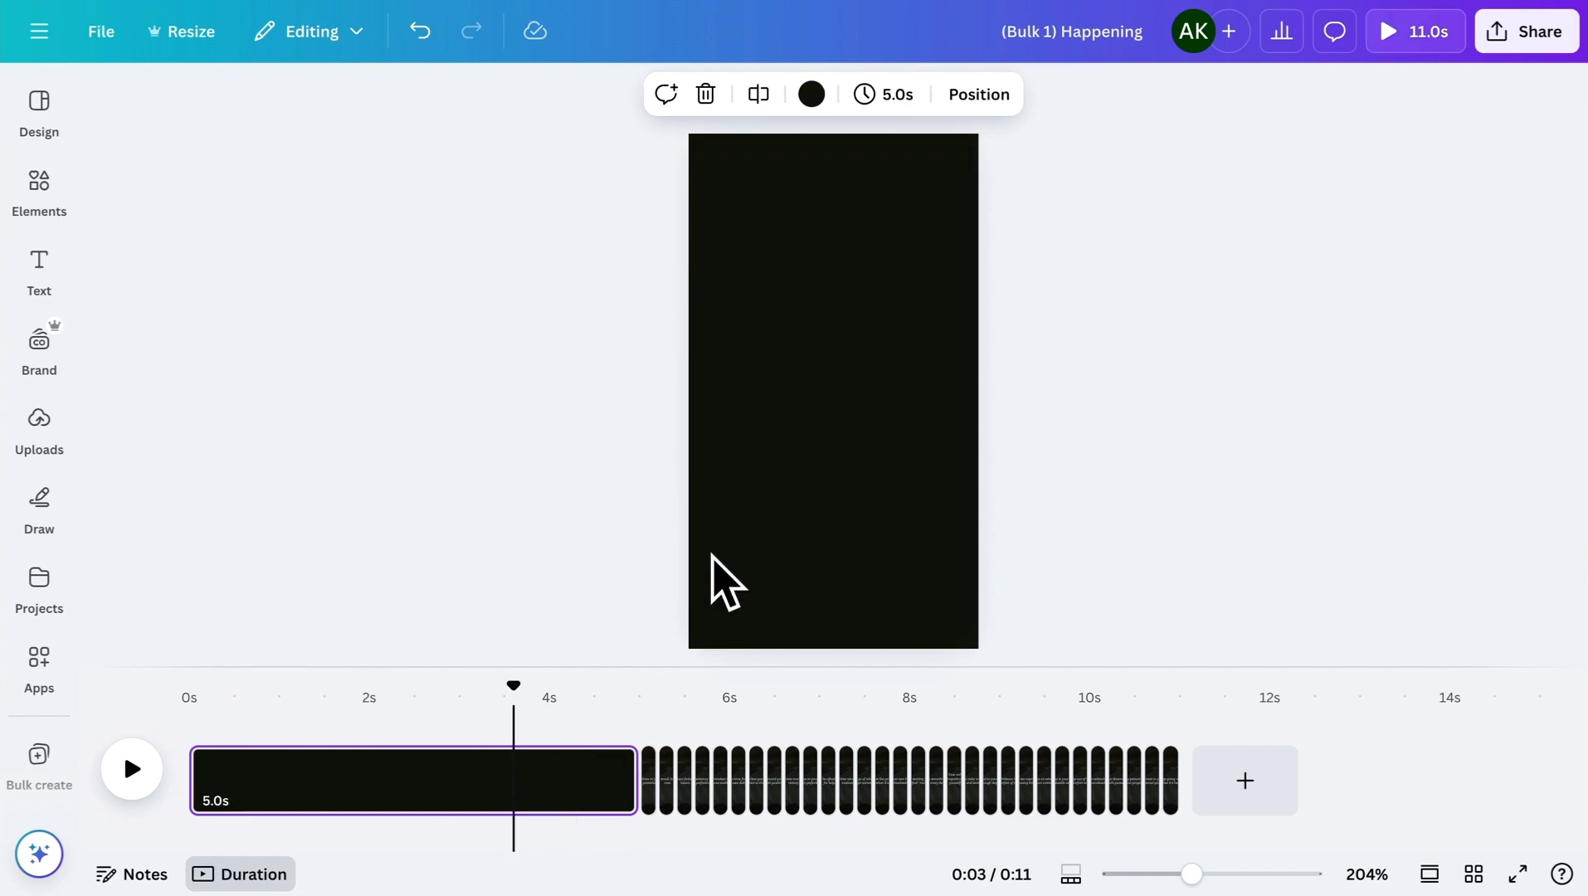
# Step: Search Elements for 'working' and show only vertical video results
pyautogui.click(47, 202)
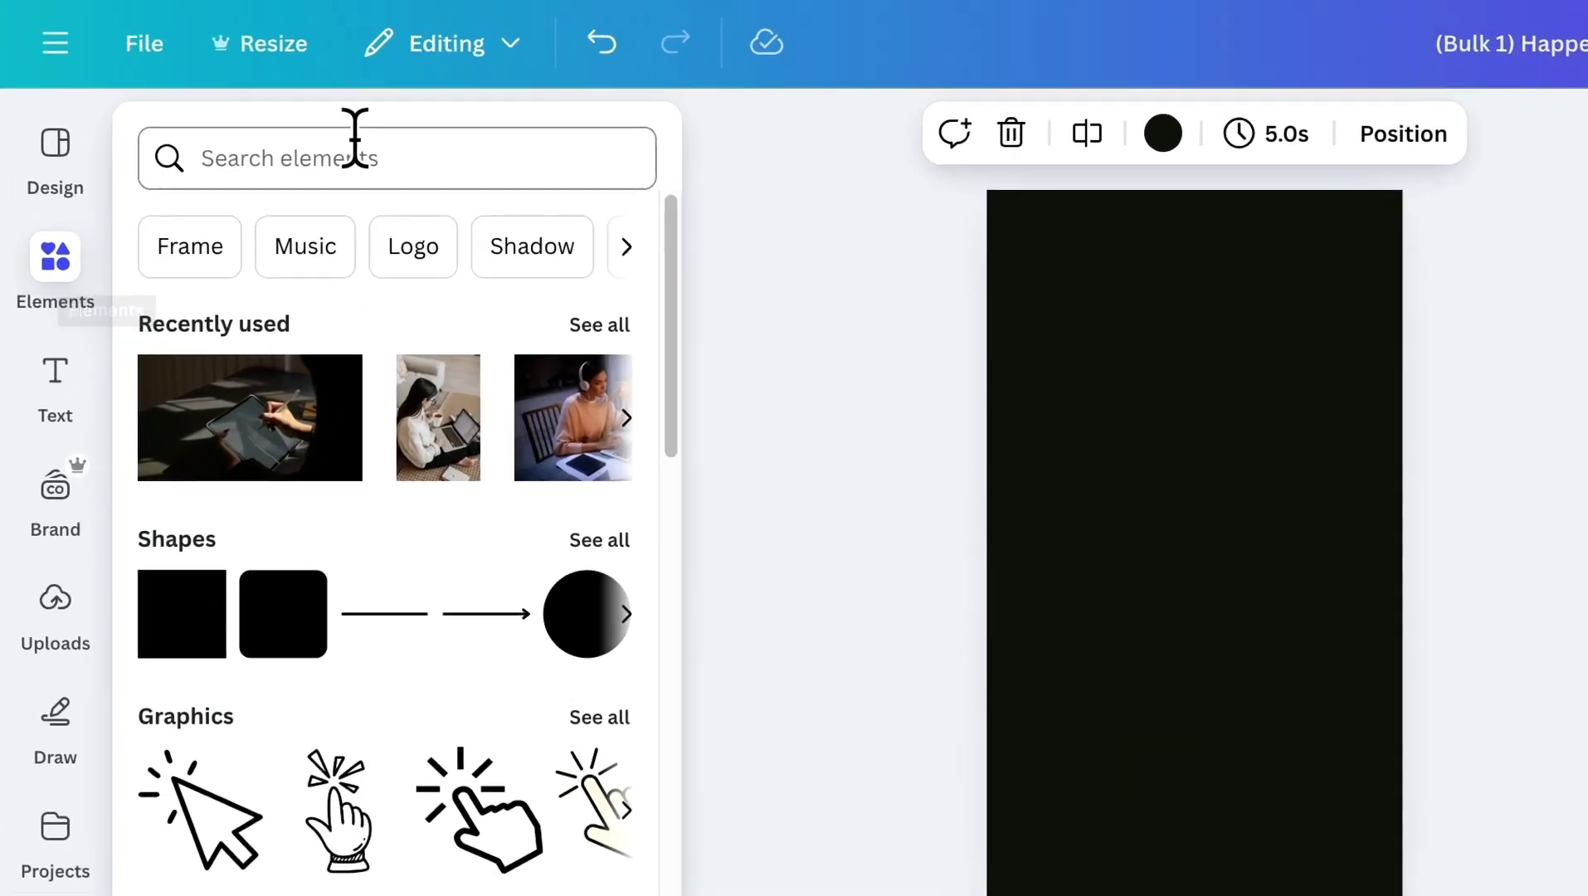
pyautogui.click(357, 138)
pyautogui.write('working')
pyautogui.press('Return')
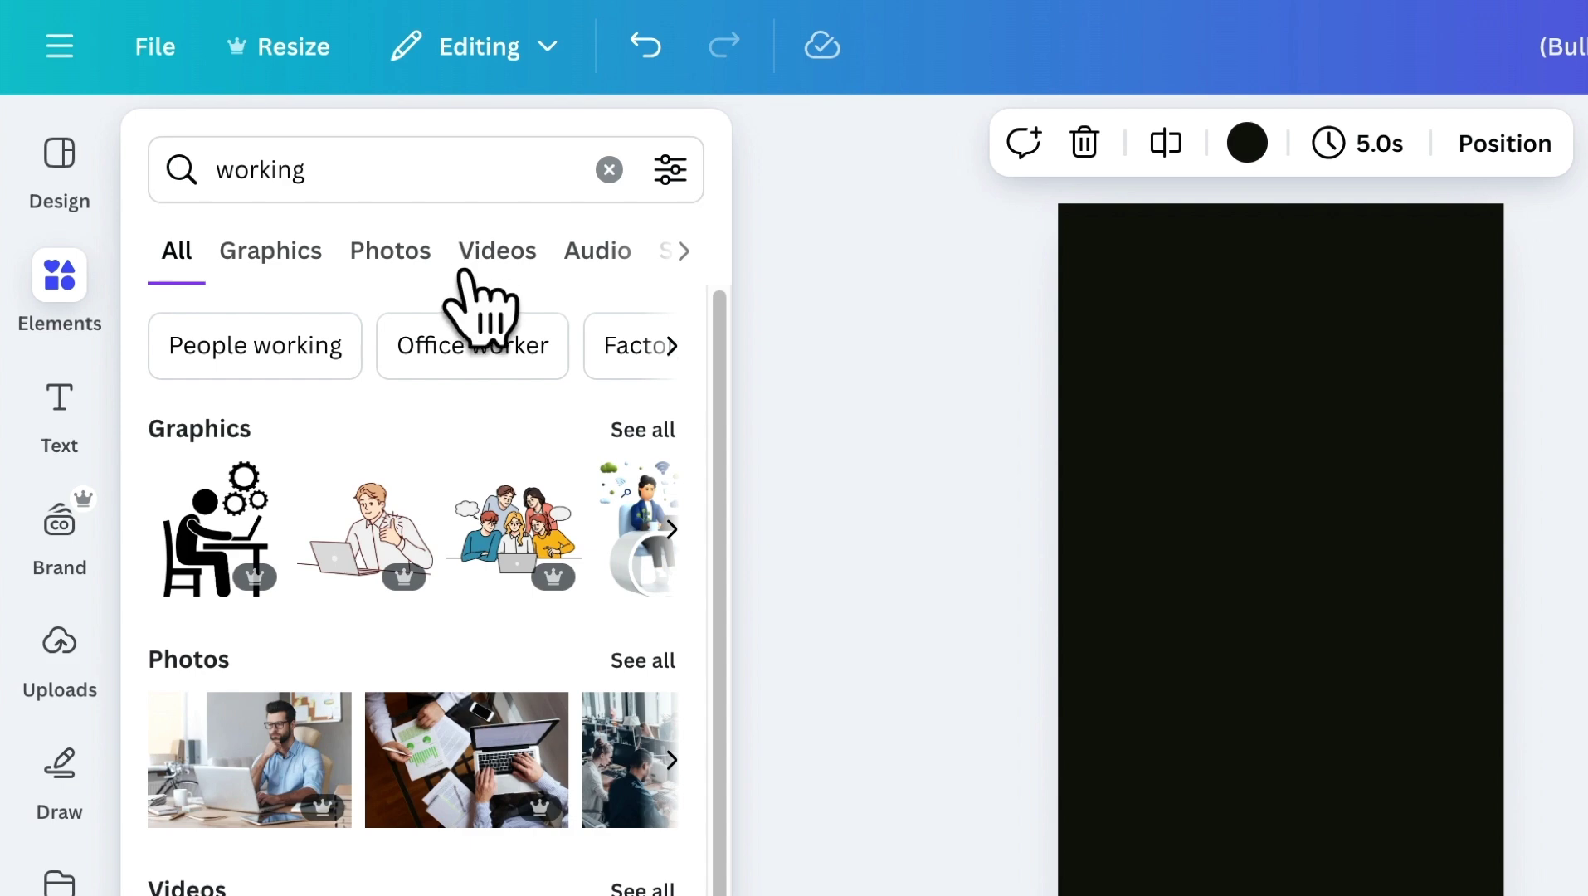
pyautogui.click(509, 254)
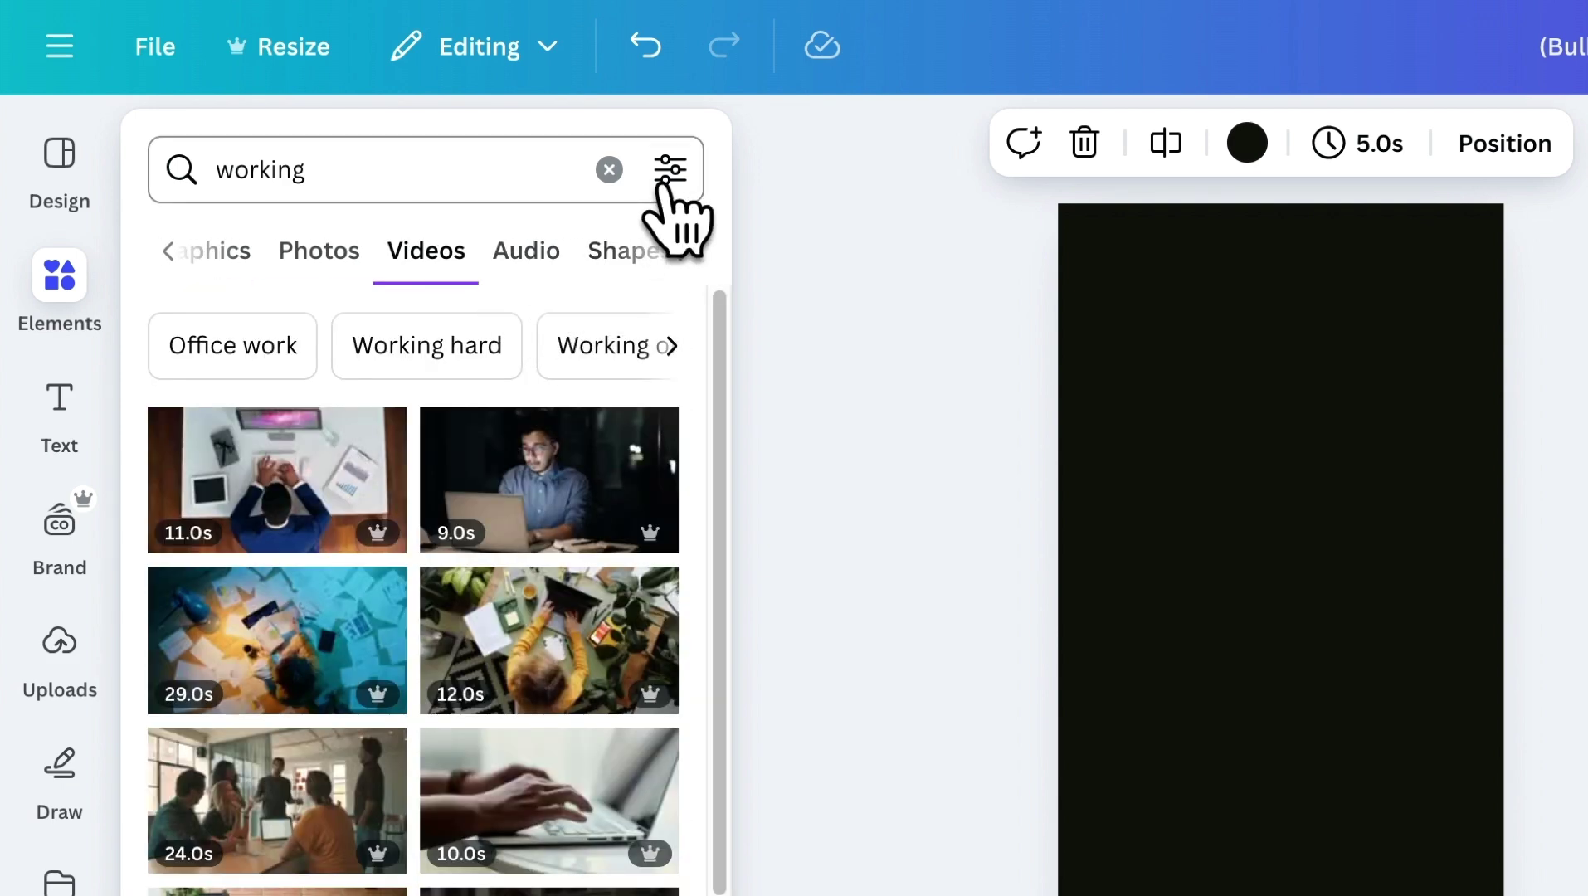
pyautogui.click(669, 170)
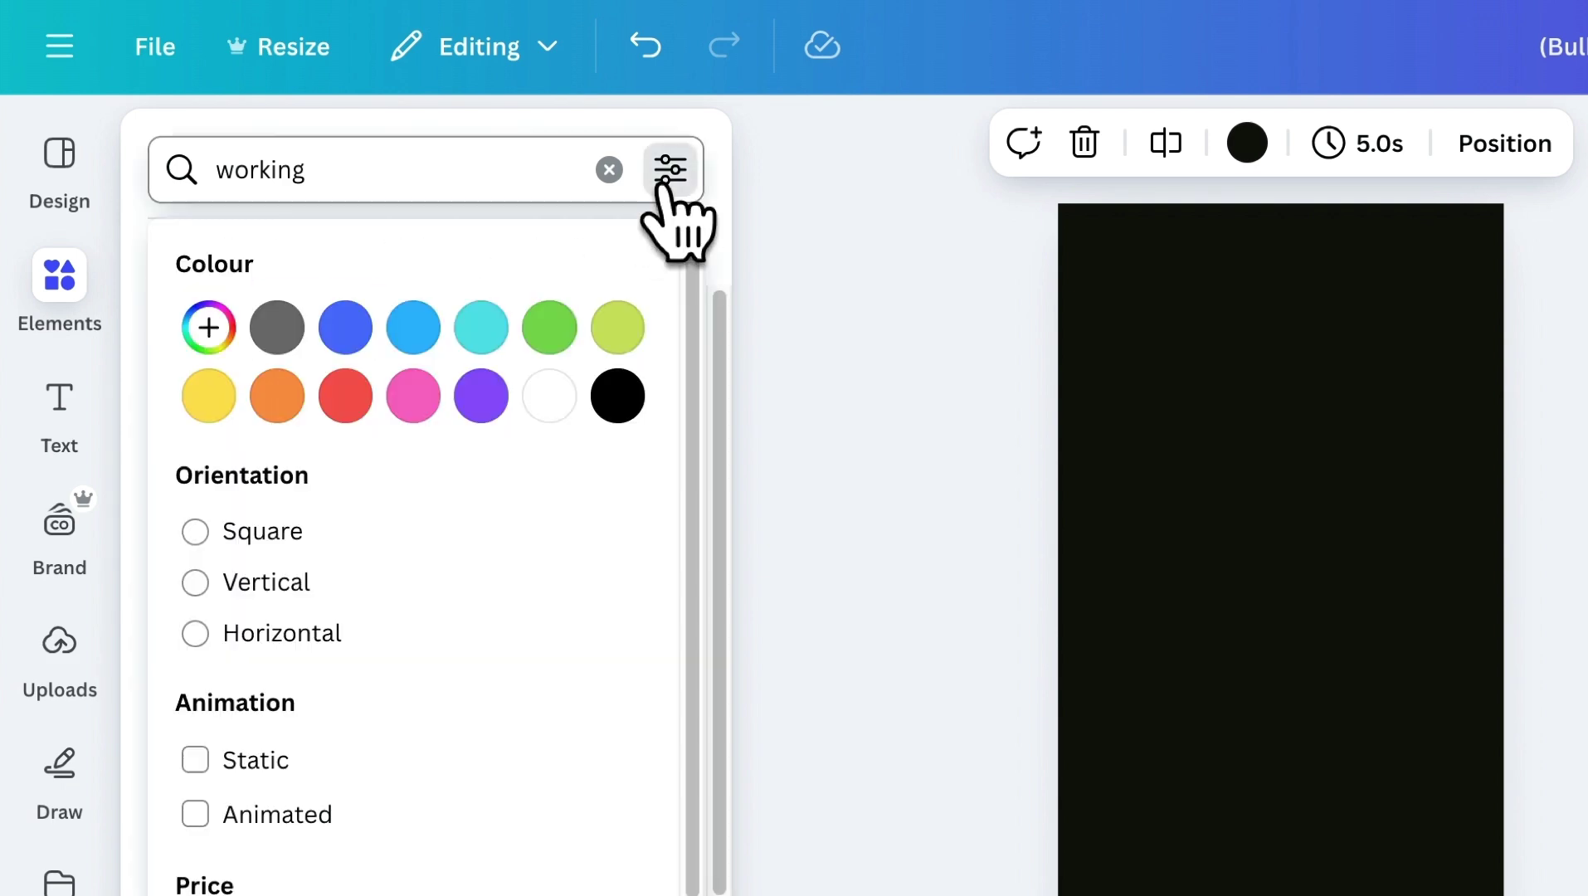
pyautogui.click(288, 592)
pyautogui.click(661, 176)
pyautogui.moveTo(347, 517)
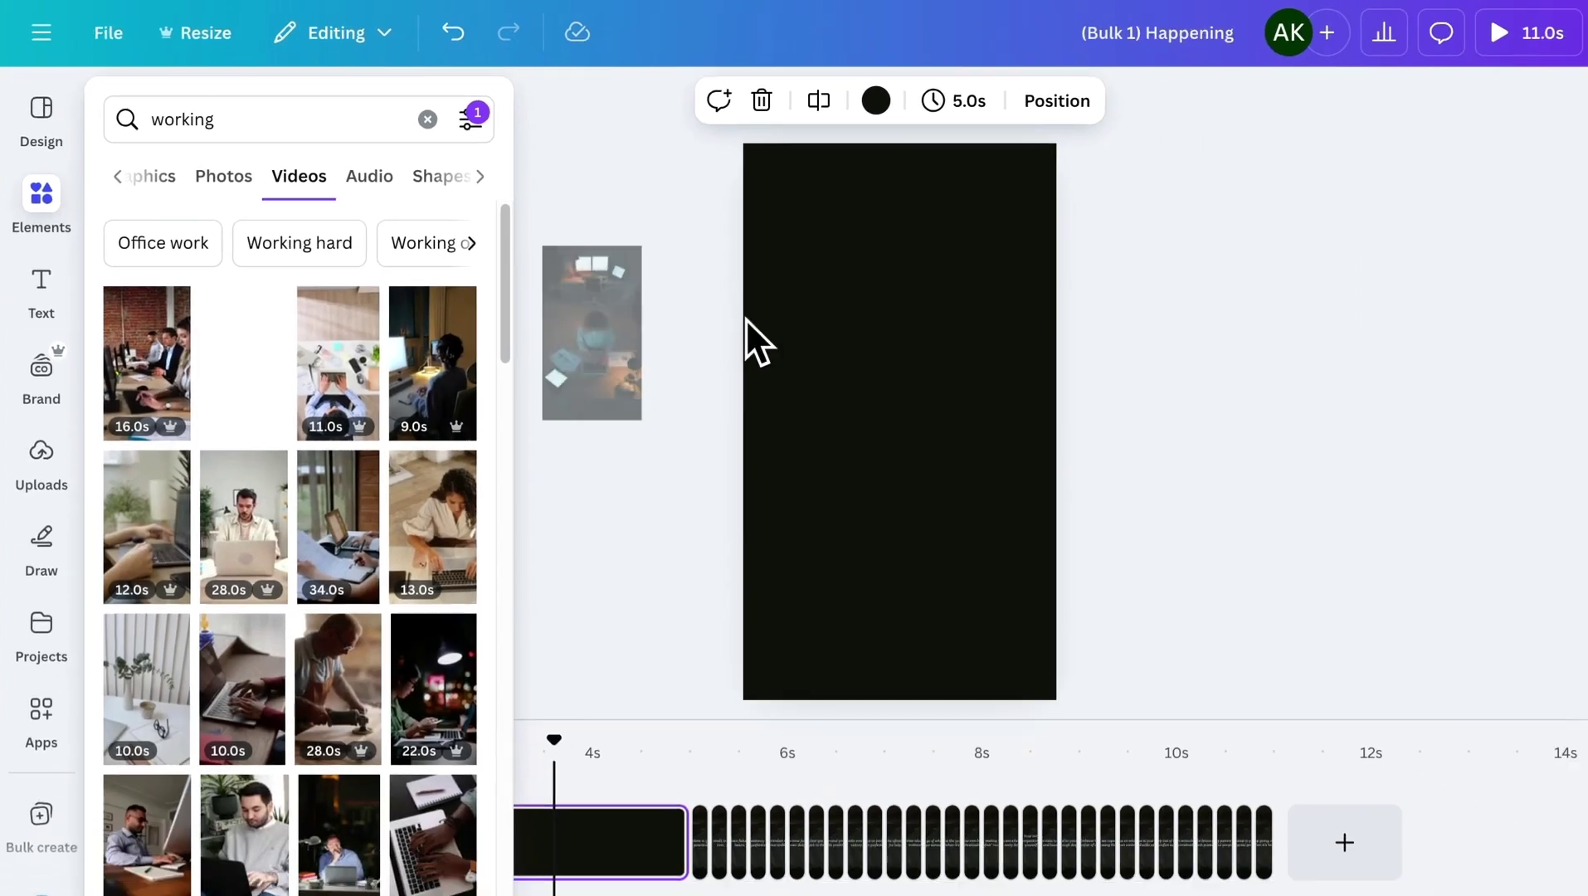
# Step: Place the 29s night desk video on the opening page, fill the page, and set transparency to 30
pyautogui.moveTo(354, 553)
pyautogui.mouseDown()
pyautogui.moveTo(744, 317)
pyautogui.moveTo(787, 206)
pyautogui.mouseUp()
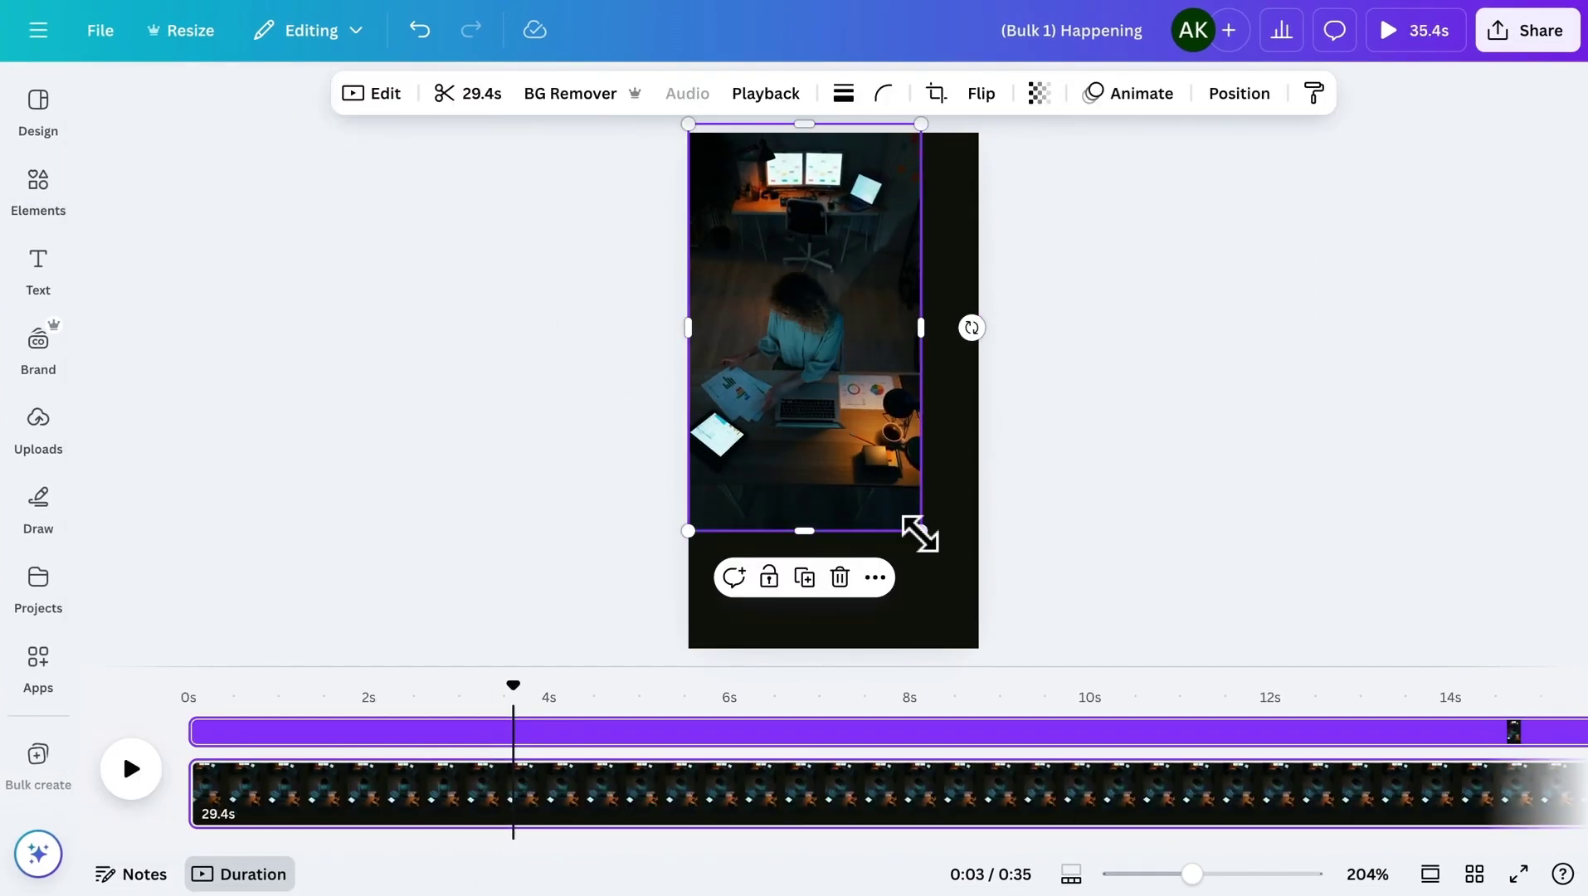
pyautogui.moveTo(915, 531); pyautogui.dragTo(945, 620)
pyautogui.click(1025, 598)
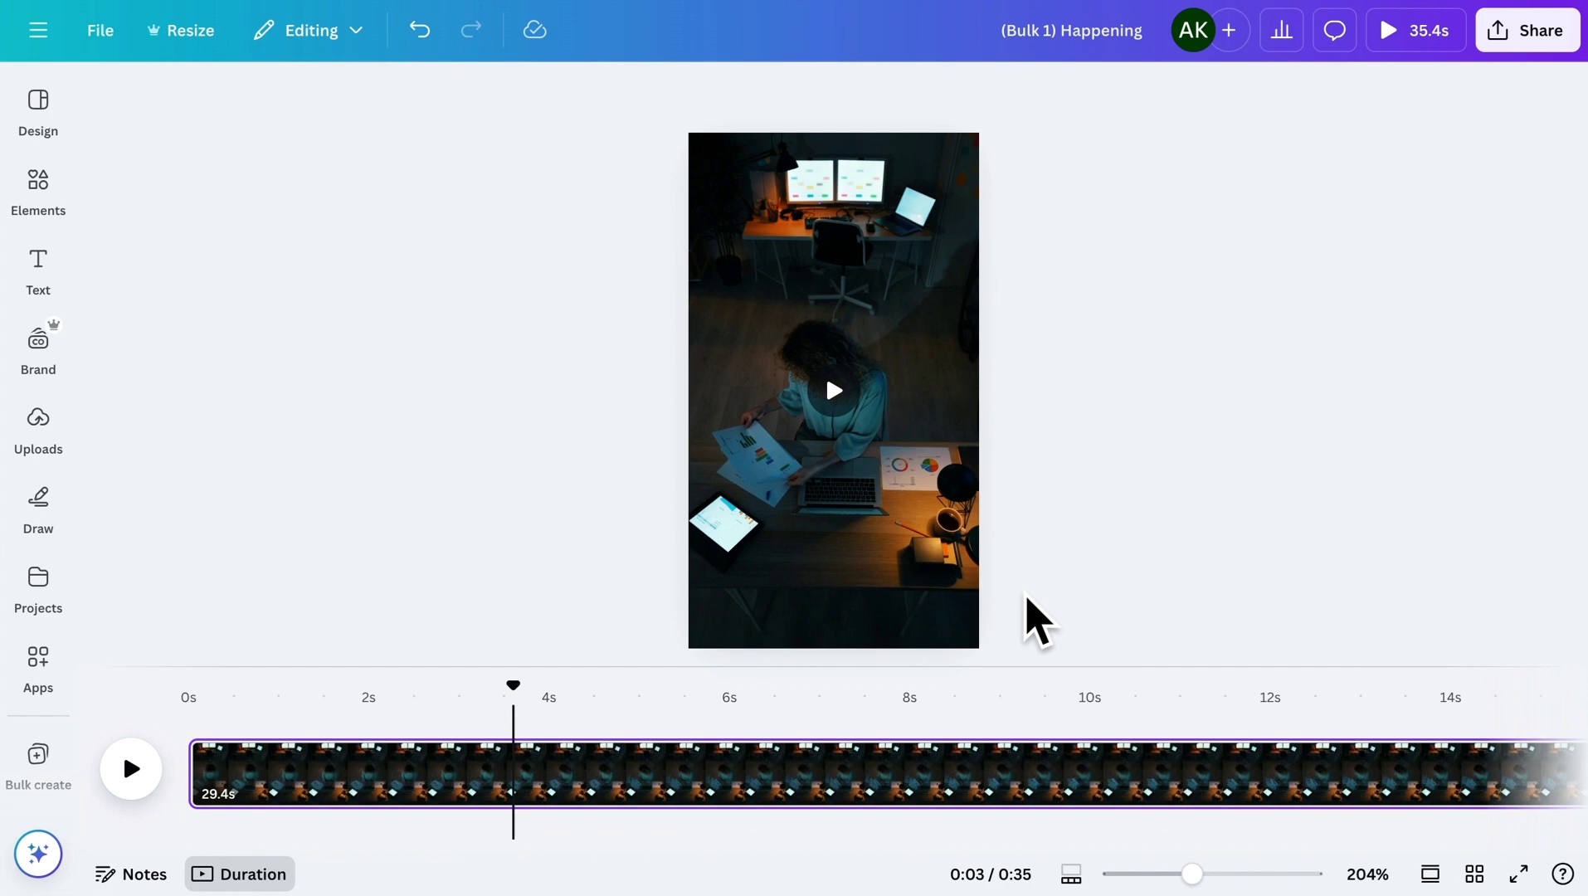
pyautogui.click(872, 488)
pyautogui.click(1039, 94)
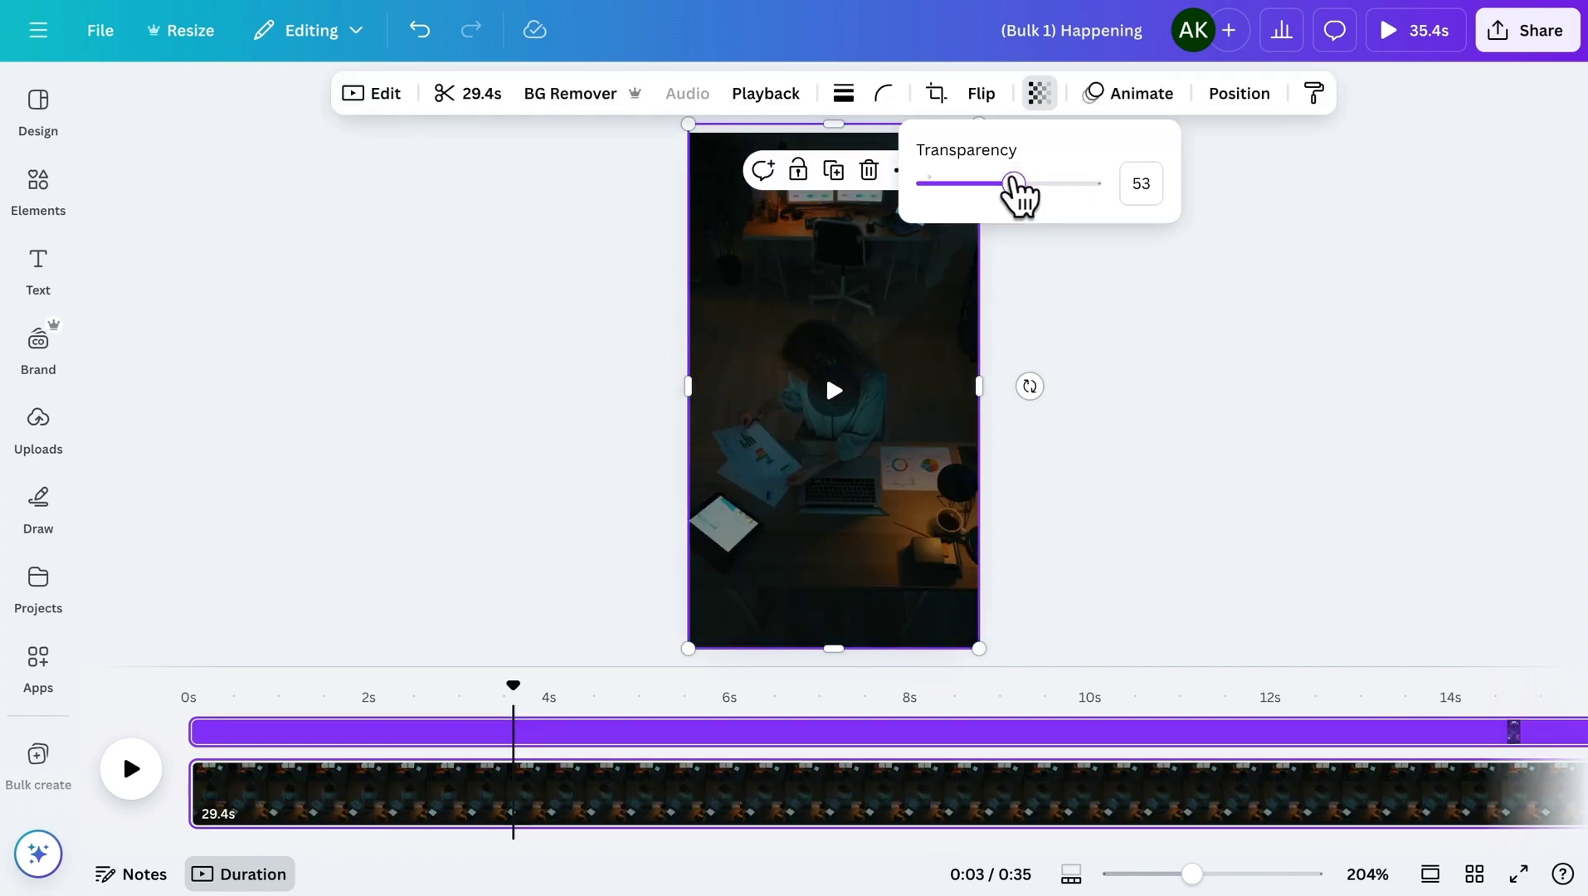
pyautogui.moveTo(1017, 184); pyautogui.dragTo(980, 186)
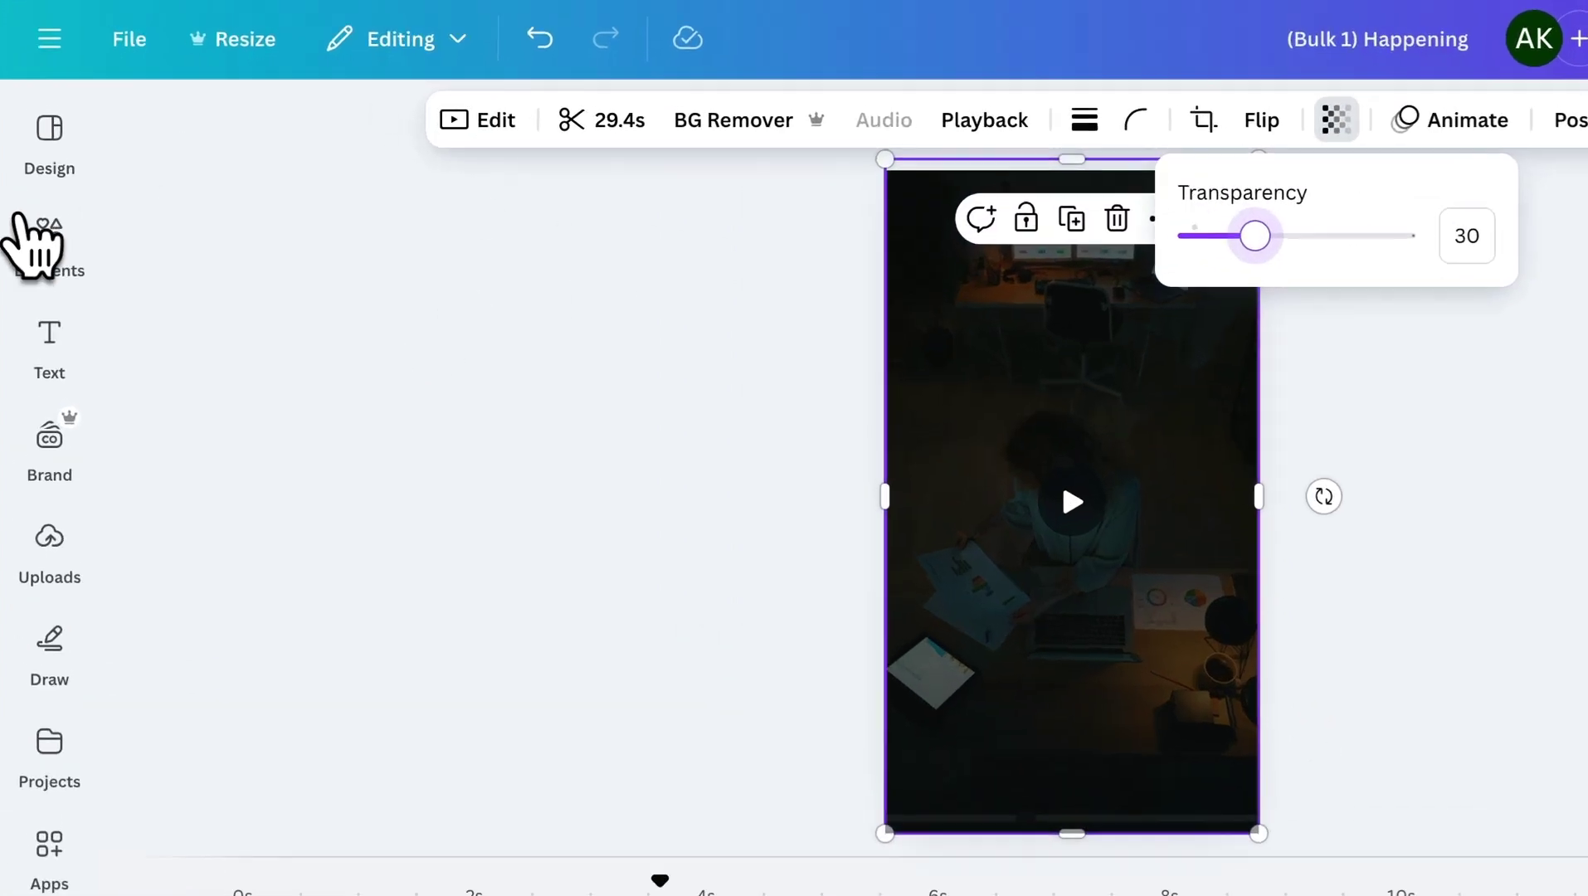
# Step: Add the 'Happening NOW' text combo, ungroup it, and move NOW to the page top for retyping
pyautogui.click(38, 182)
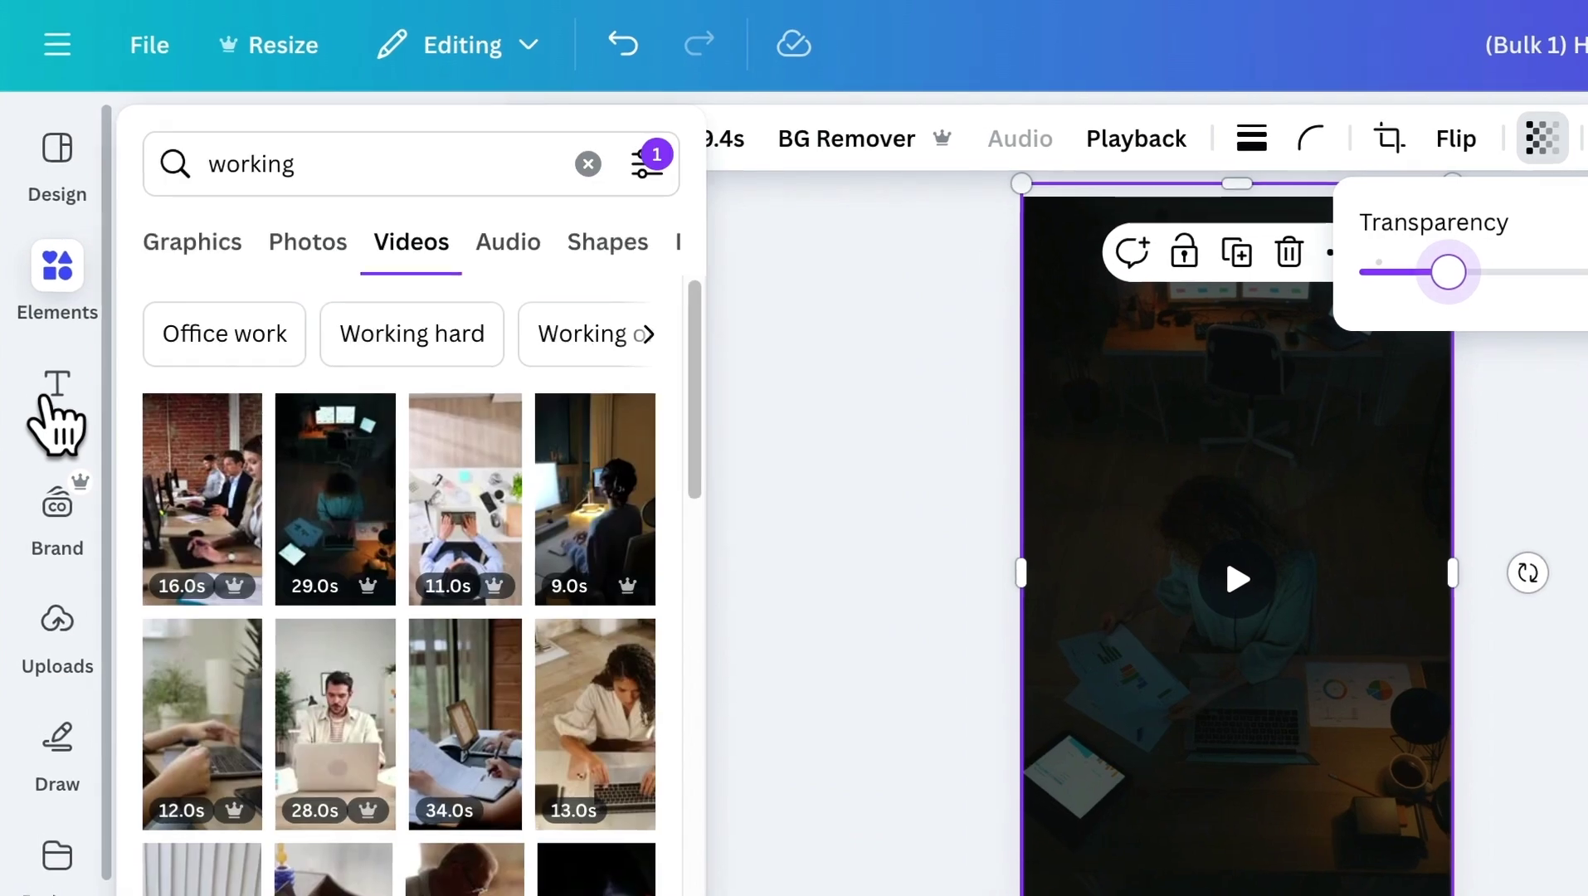
pyautogui.click(39, 264)
pyautogui.scroll(-3, 372, 277)
pyautogui.scroll(-3, 372, 277)
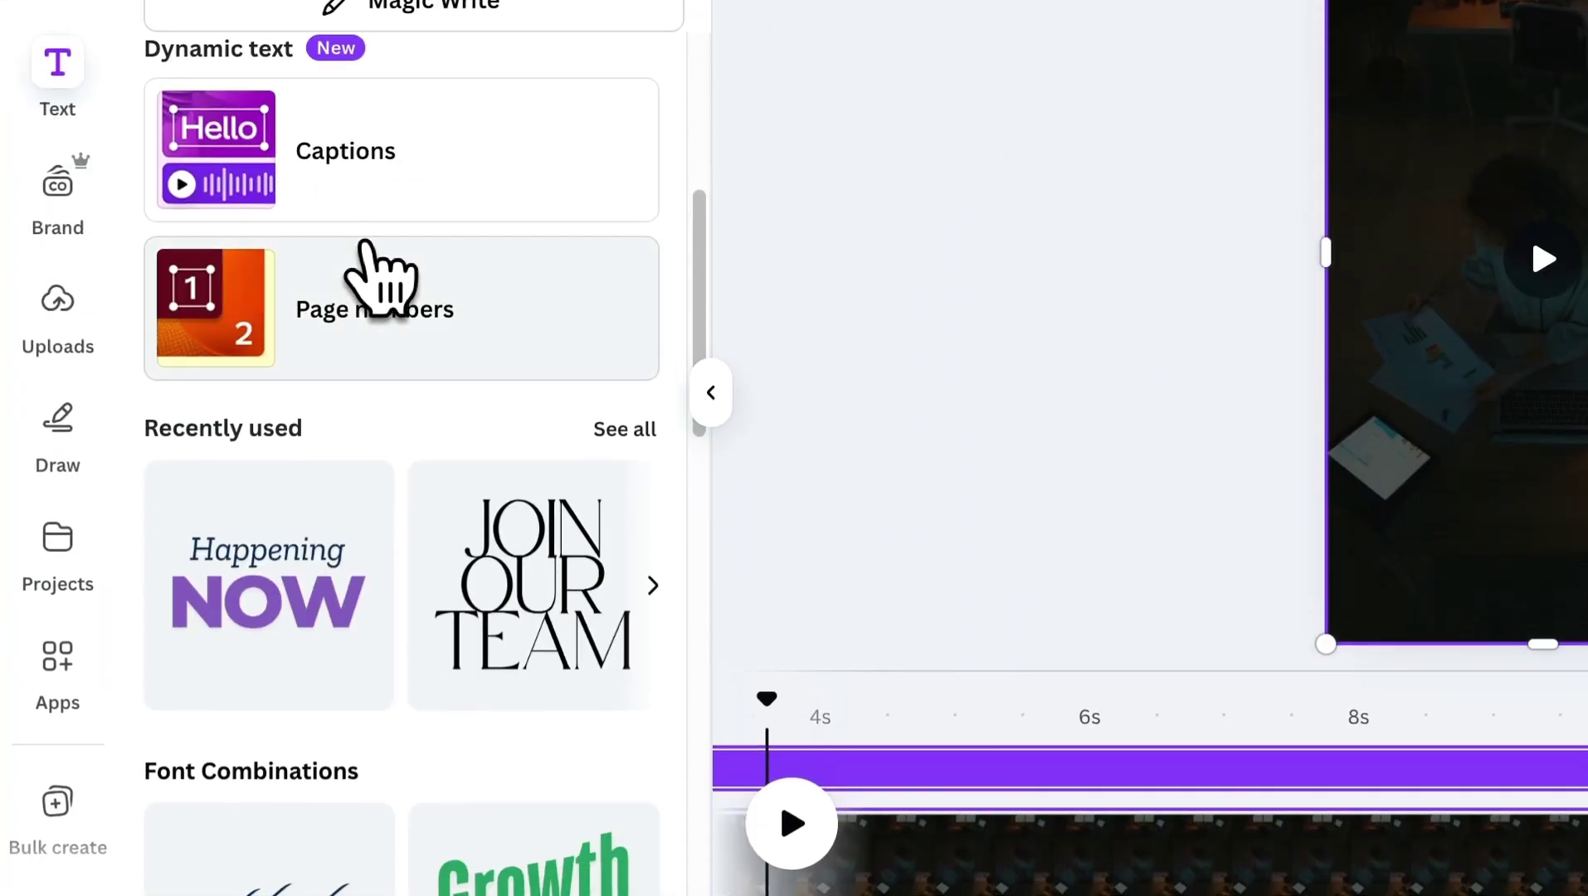
pyautogui.scroll(-3, 334, 292)
pyautogui.click(312, 263)
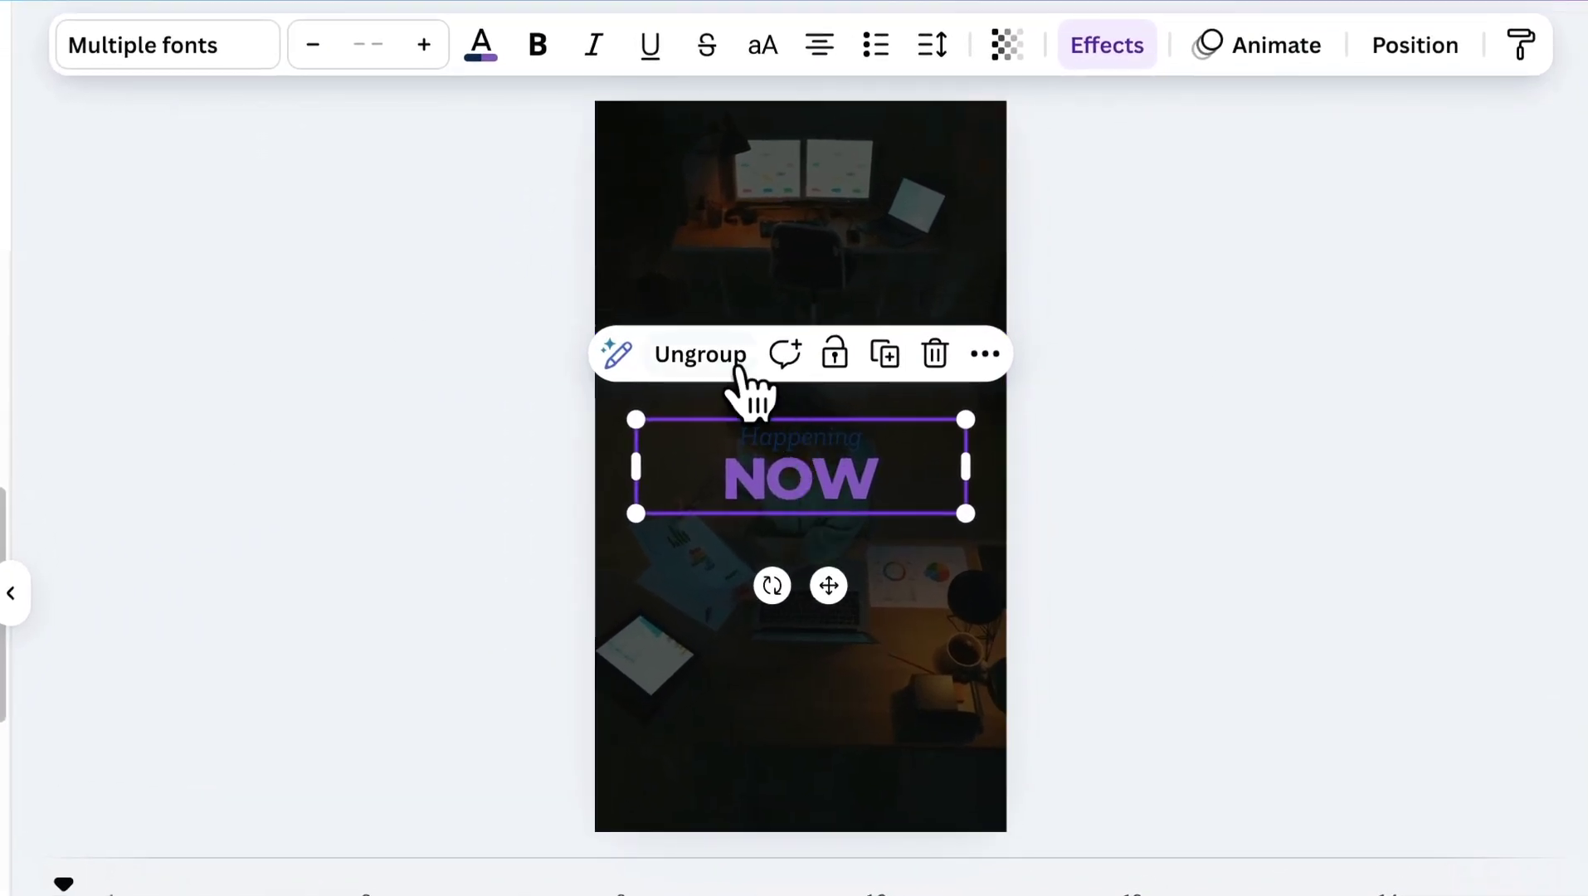
pyautogui.click(724, 350)
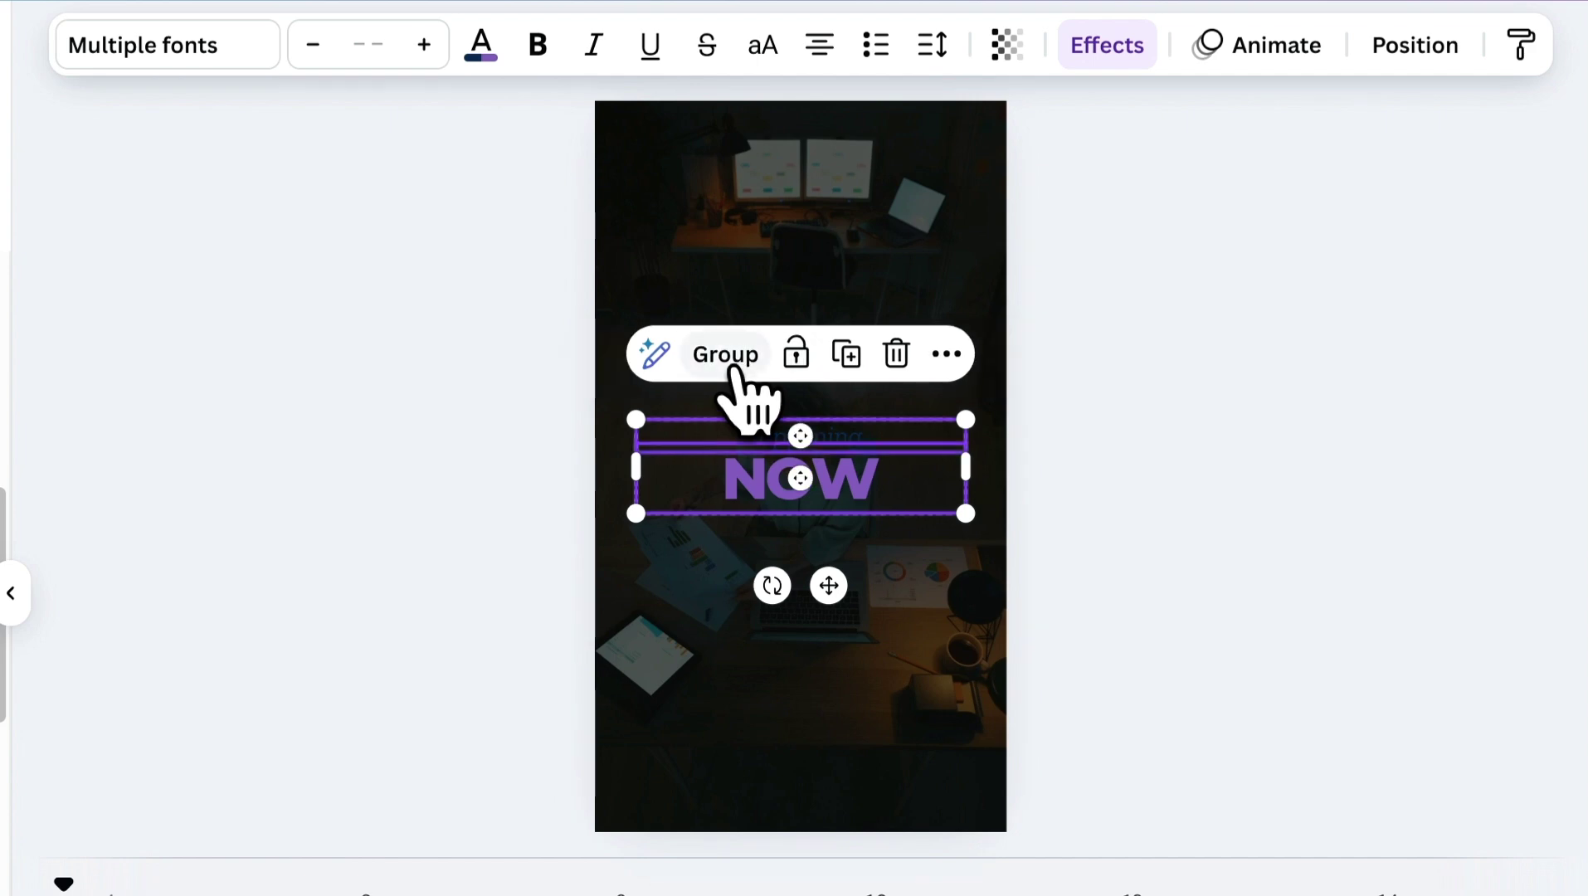
pyautogui.click(764, 481)
pyautogui.moveTo(745, 485); pyautogui.dragTo(755, 186)
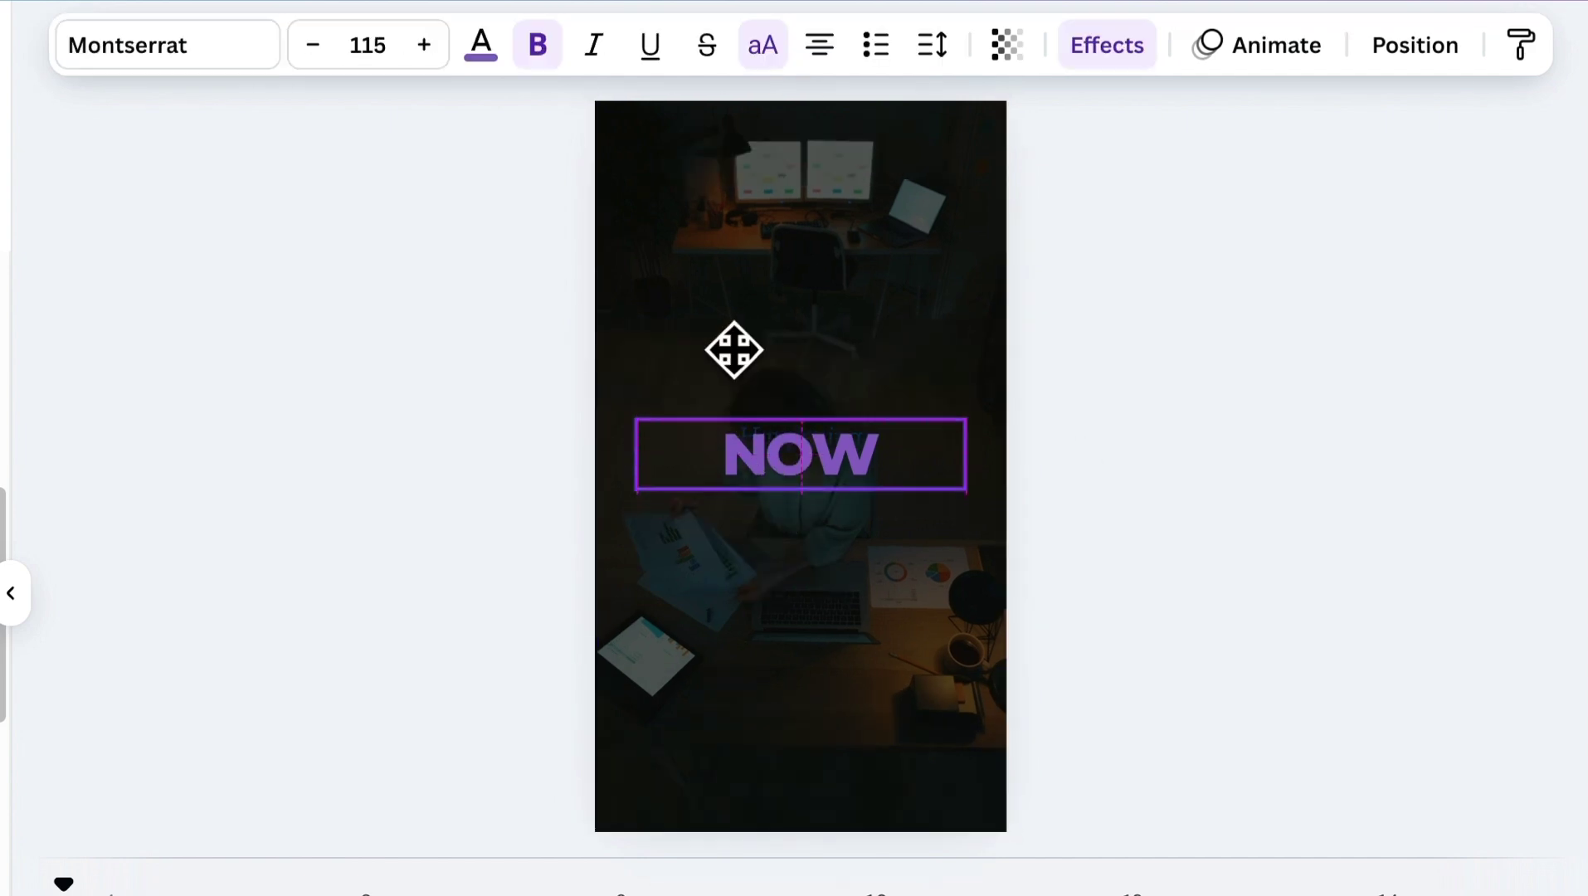
pyautogui.doubleClick(753, 185)
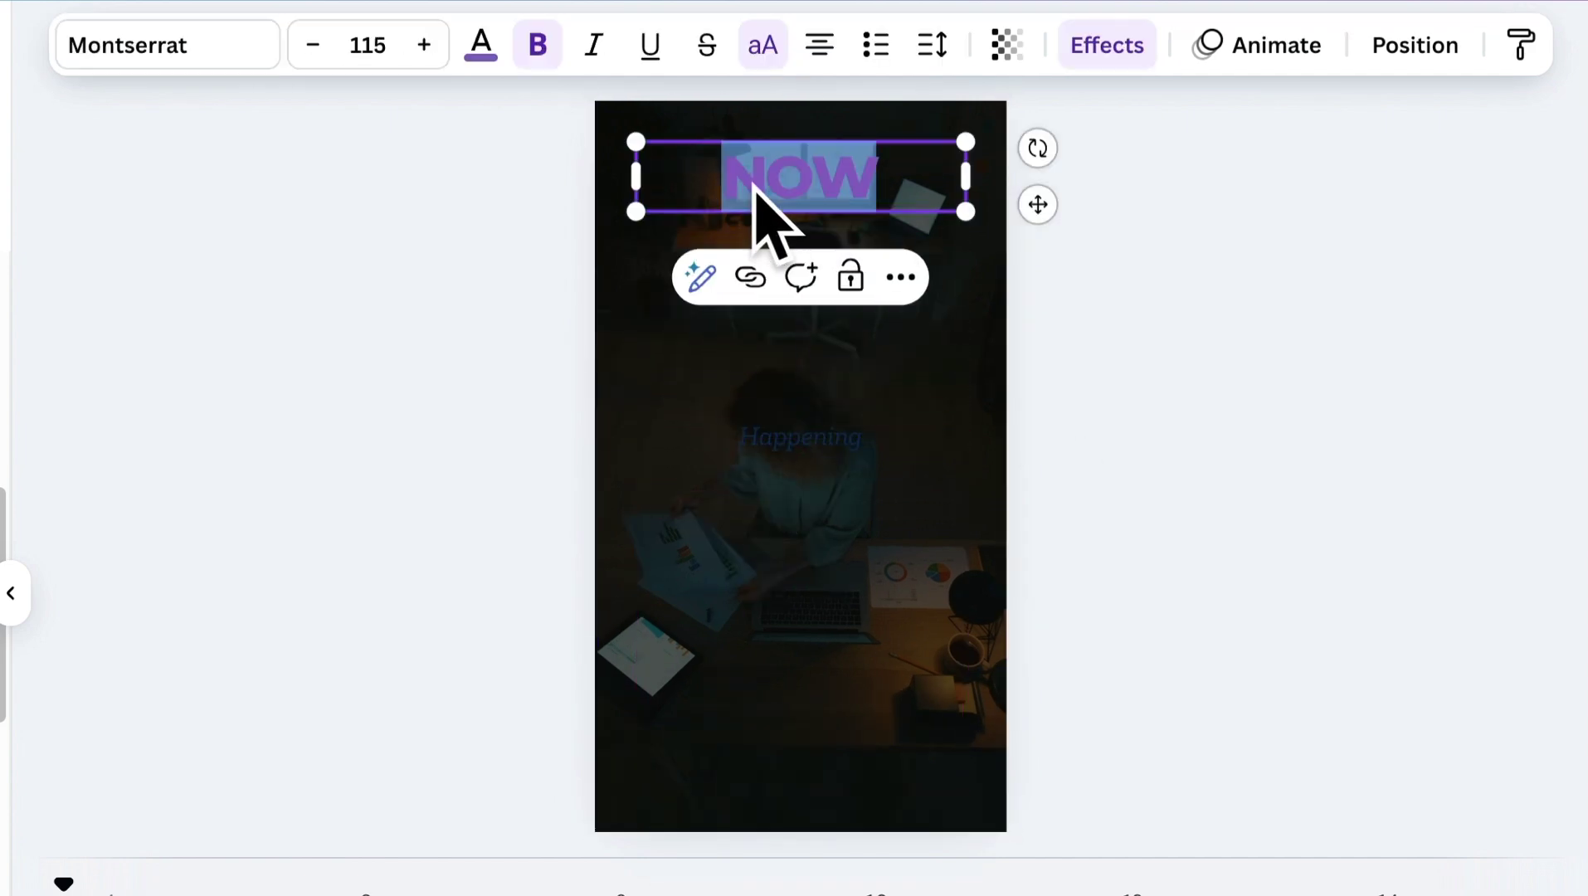
pyautogui.write('TINY HABIT, MA')
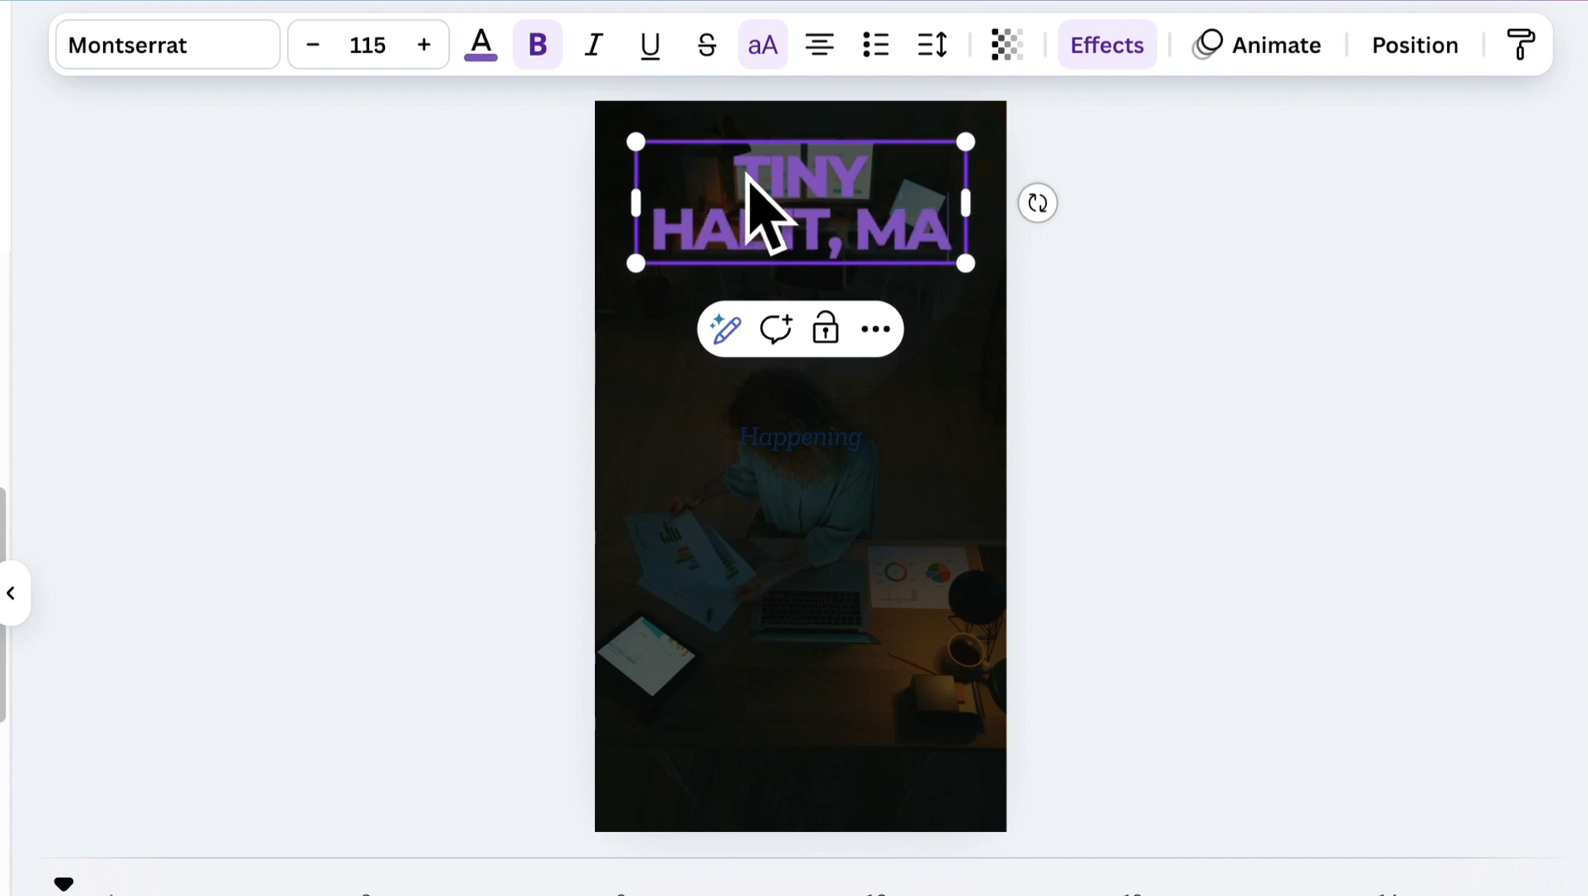
pyautogui.write('SSIVE GROWTH')
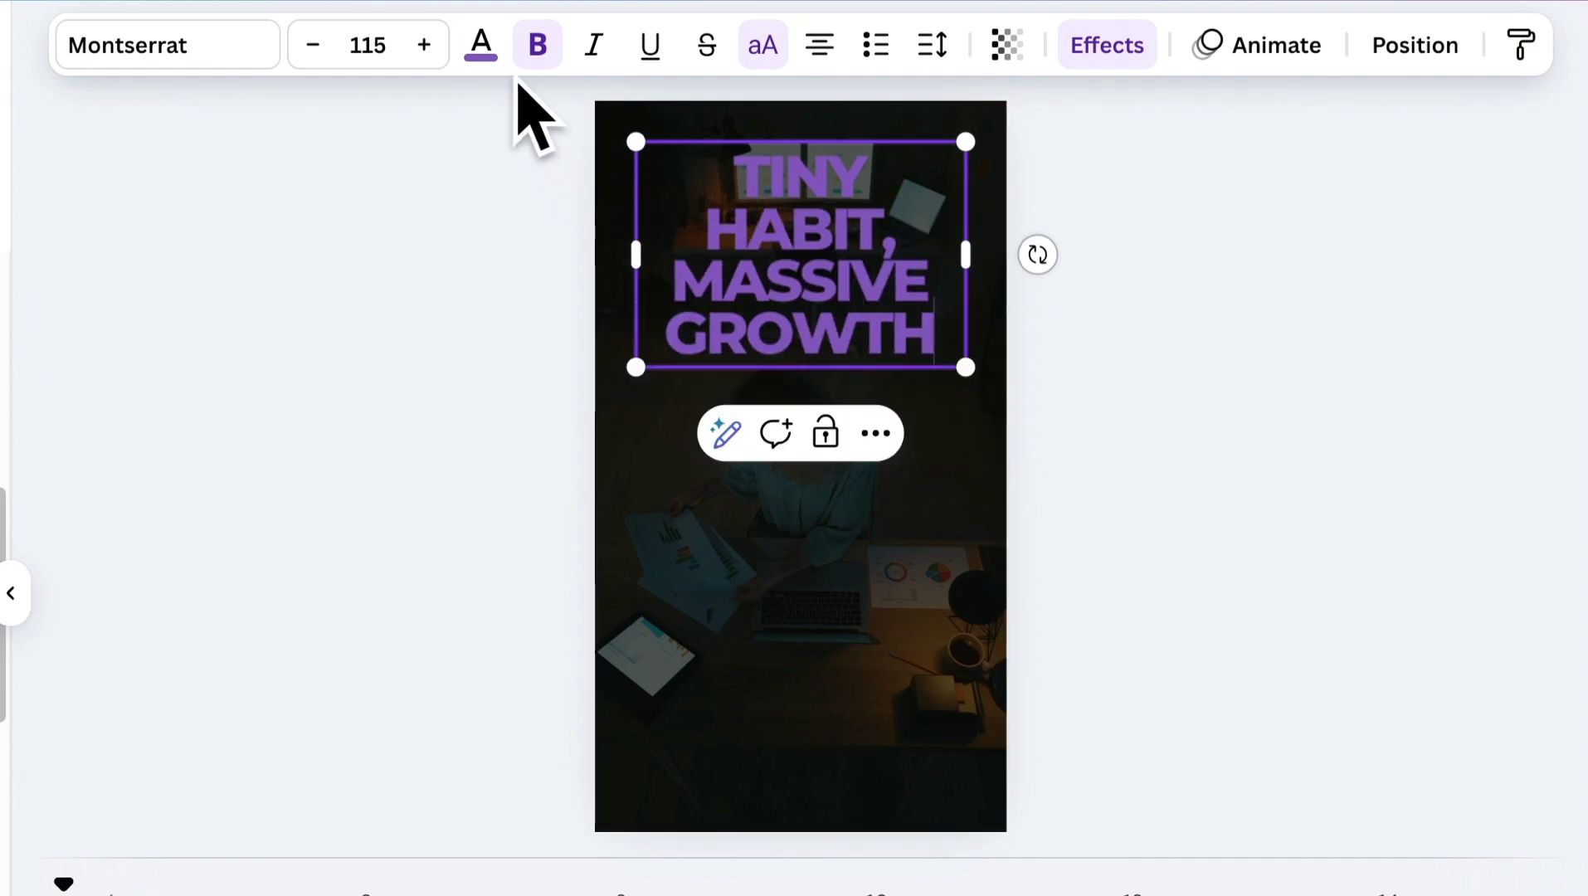
# Step: Make the 'TINY HABIT, MASSIVE GROWTH' heading yellow and slightly smaller
pyautogui.click(482, 45)
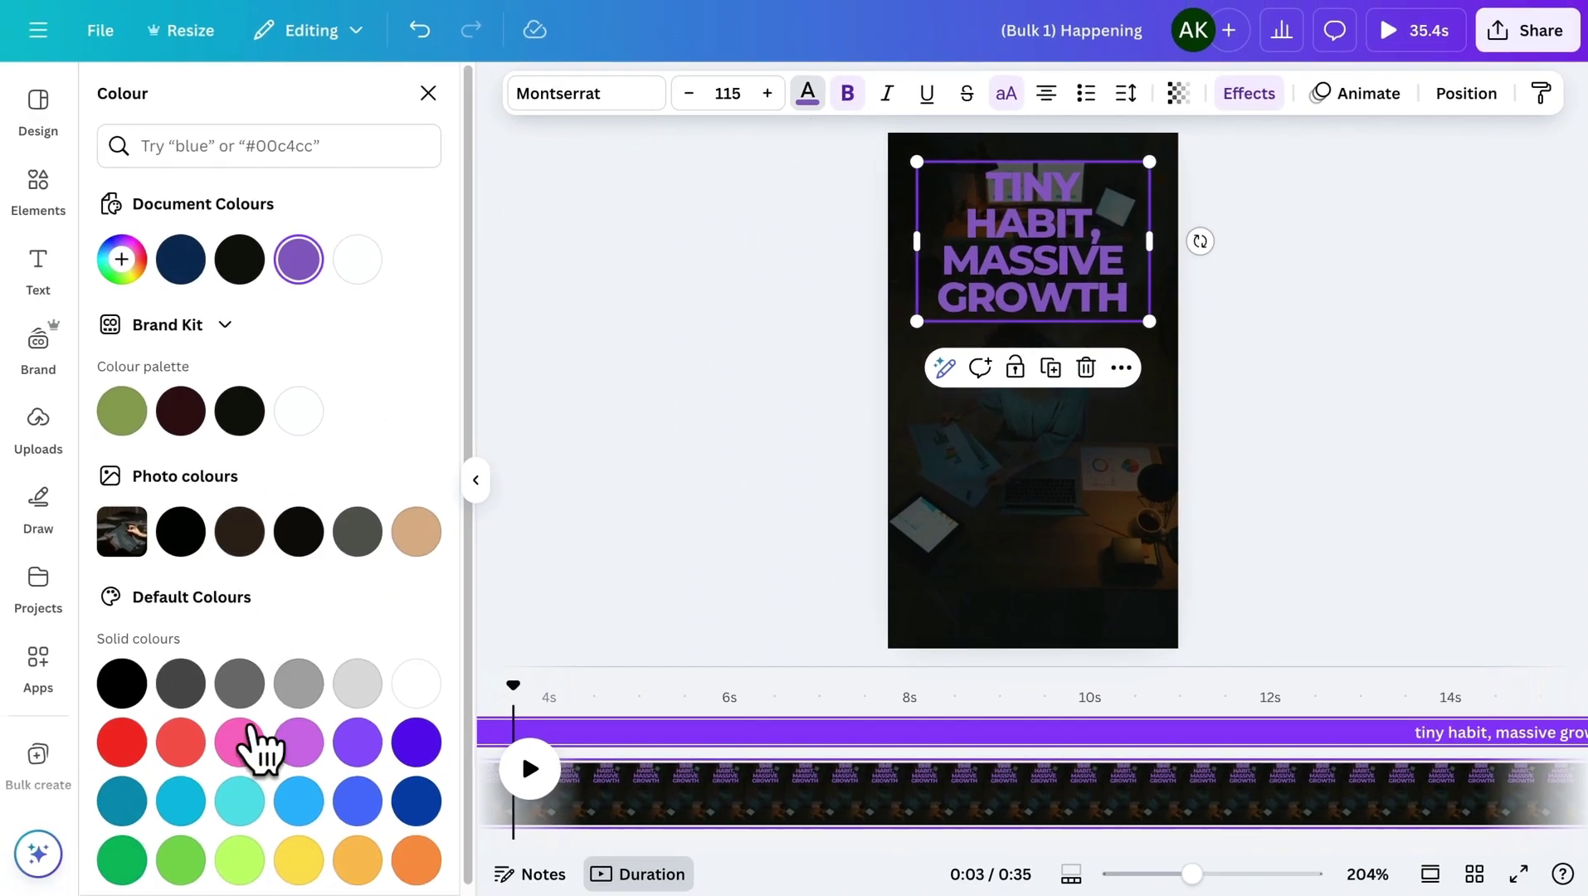
pyautogui.click(256, 749)
pyautogui.click(299, 858)
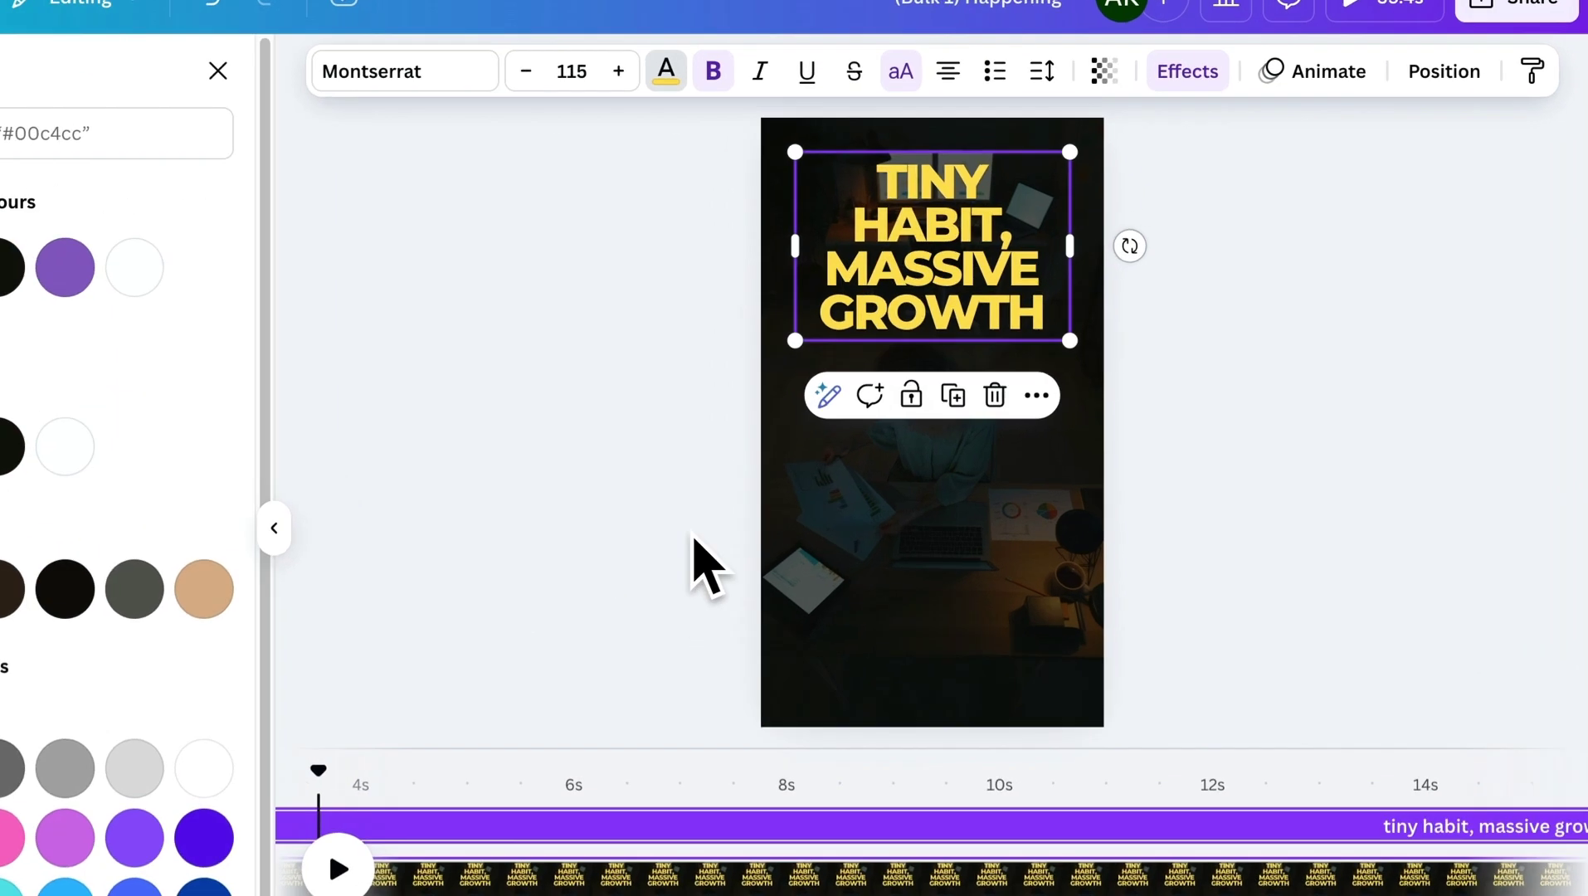
pyautogui.click(1046, 273)
pyautogui.click(689, 94)
pyautogui.click(689, 93)
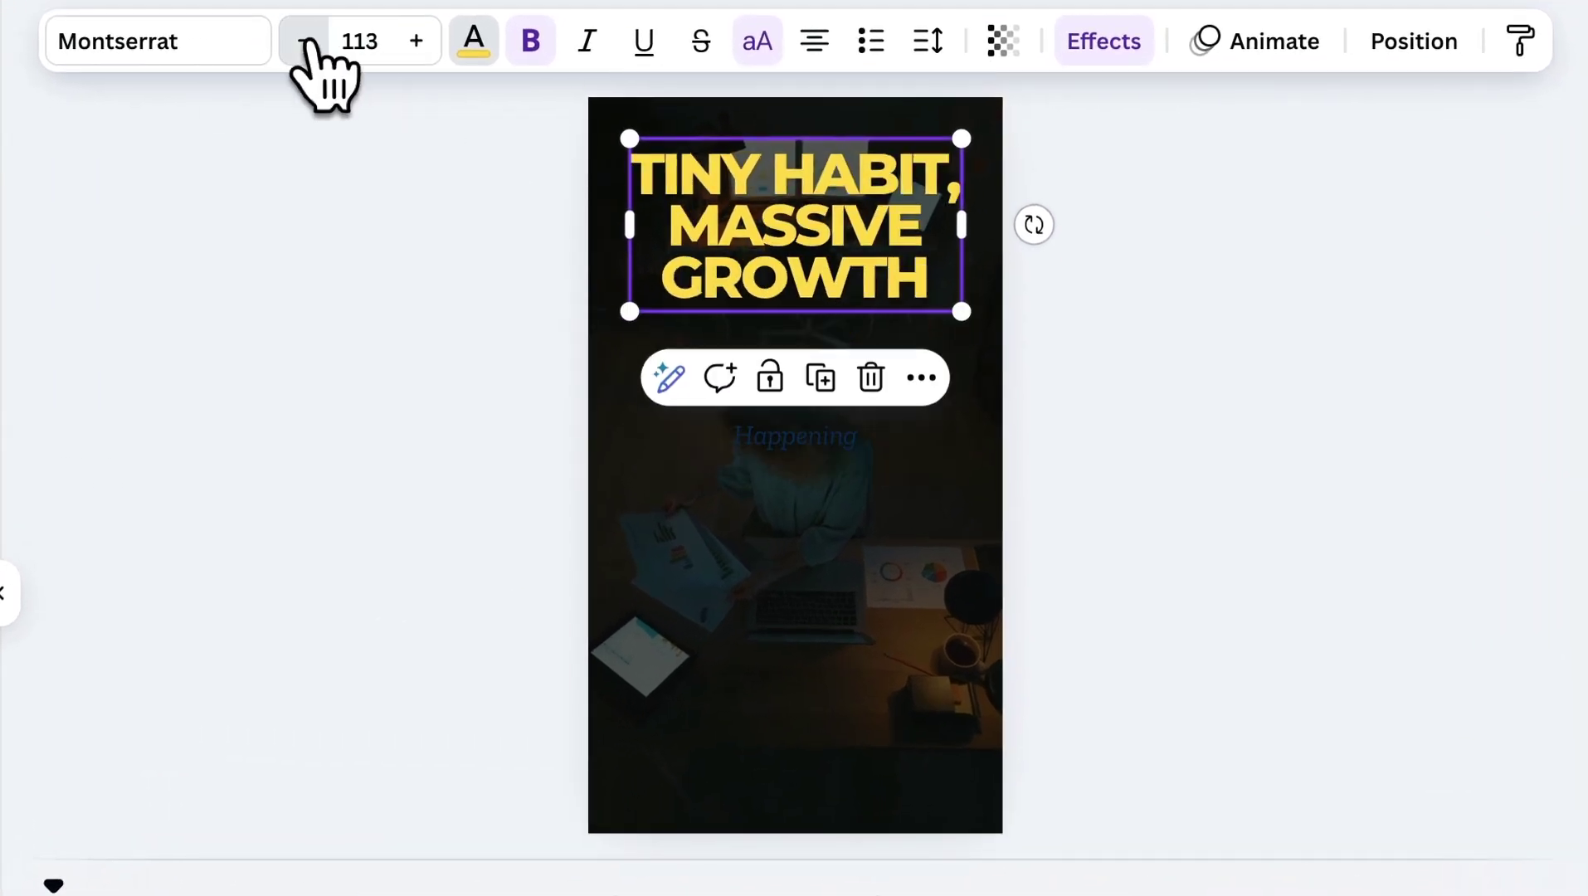
pyautogui.click(306, 50)
# Step: Replace the Happening text with 'Tap to apply one small change for big personal growth'
pyautogui.click(744, 442)
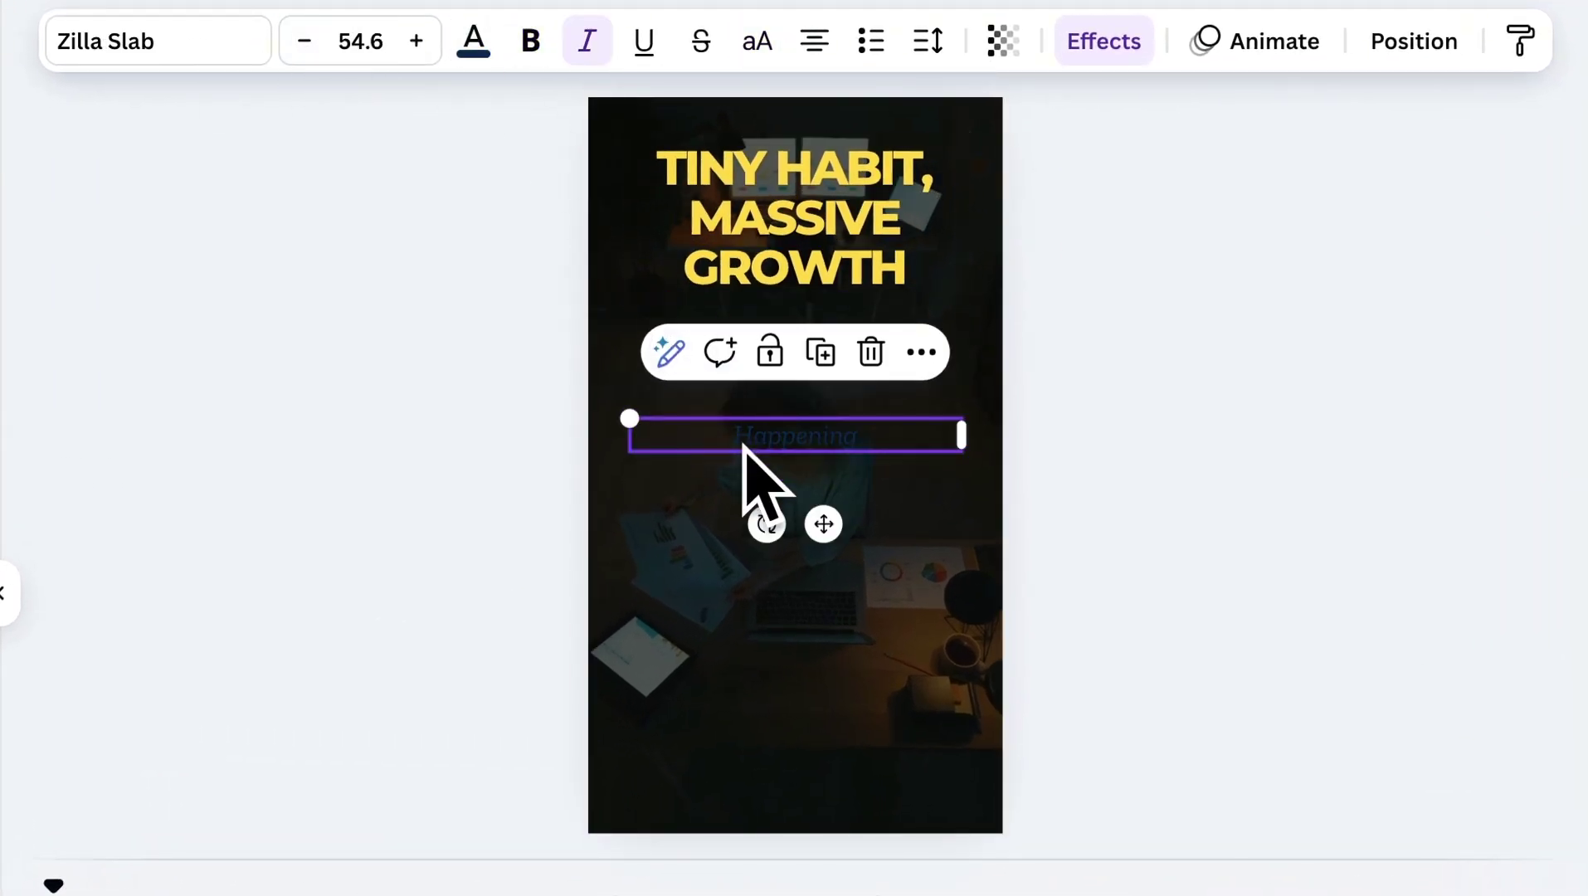
pyautogui.click(808, 93)
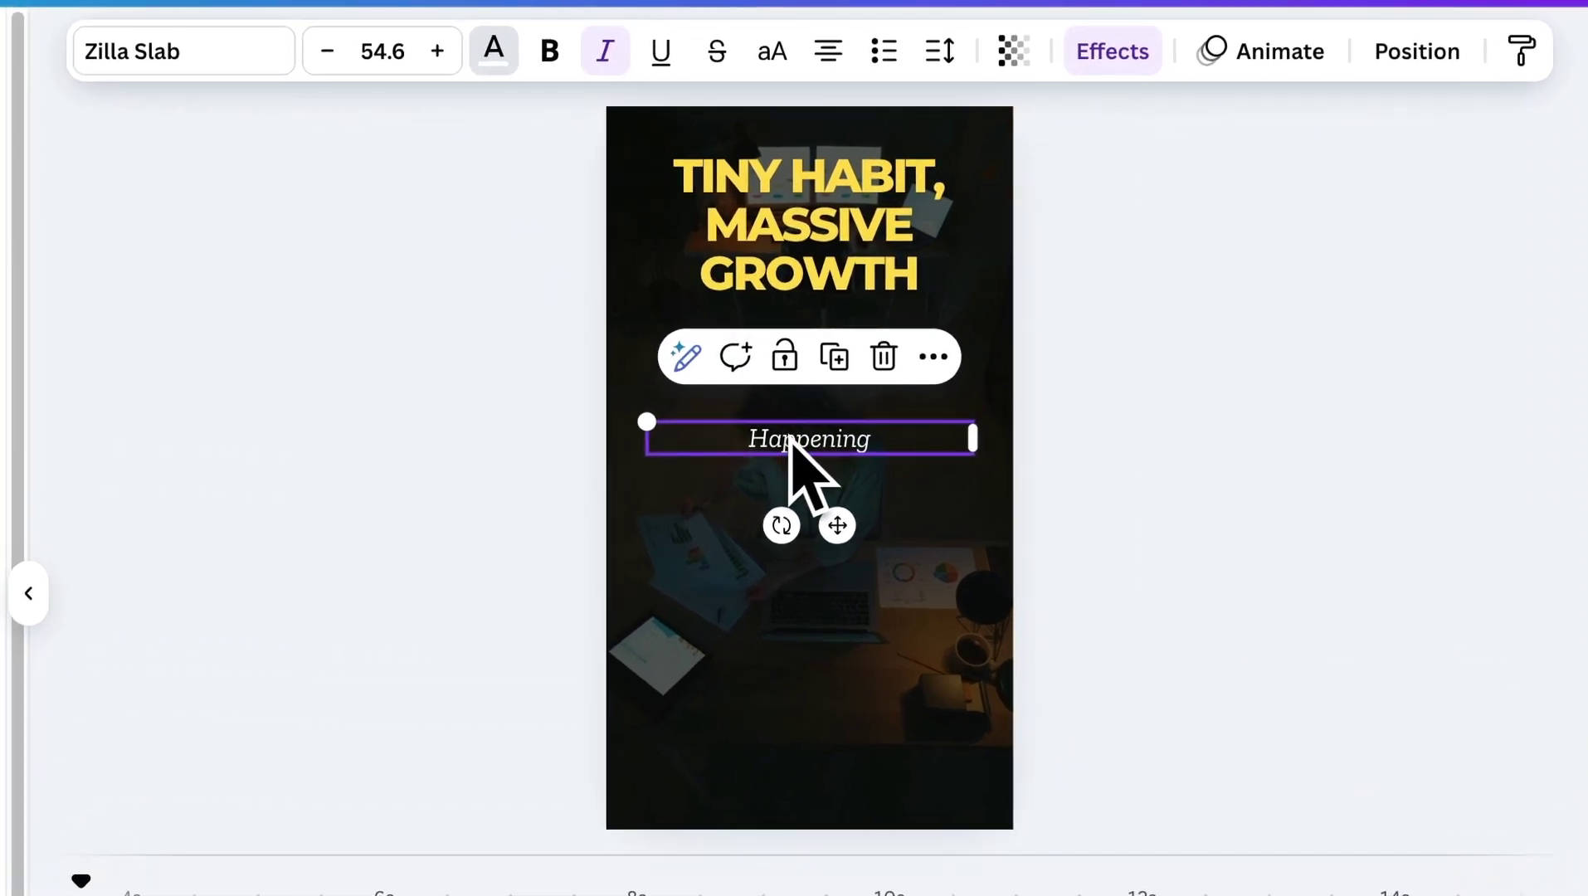
pyautogui.write('Tap to apply one small change for big personal growth')
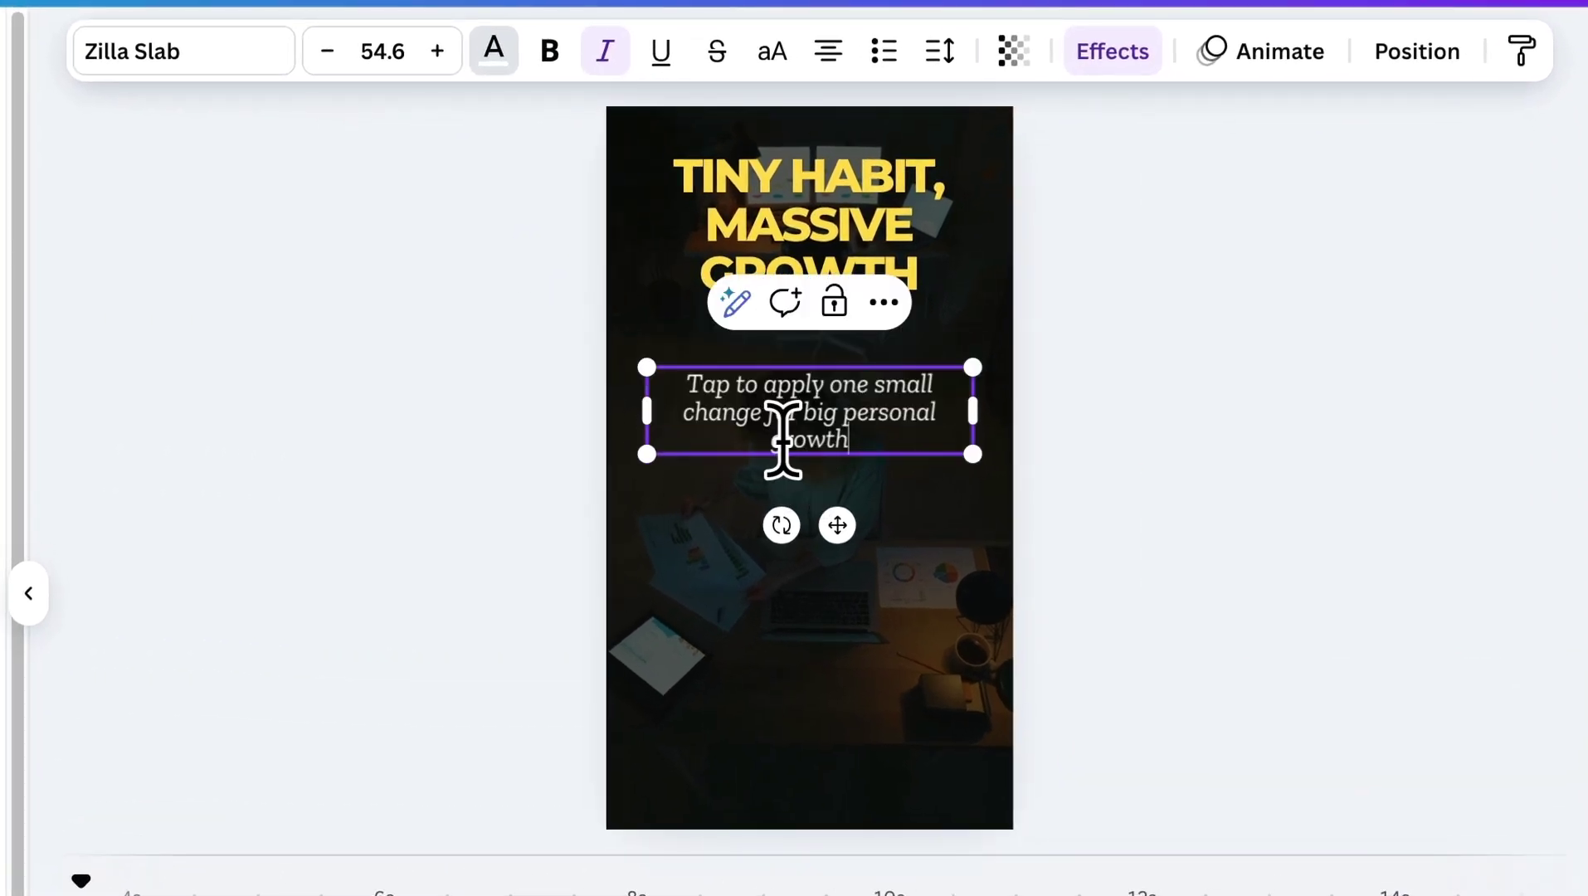
# Step: Enlarge the subtitle to 66.6, raise its line spacing slightly, and centre it below the heading
pyautogui.click(438, 52)
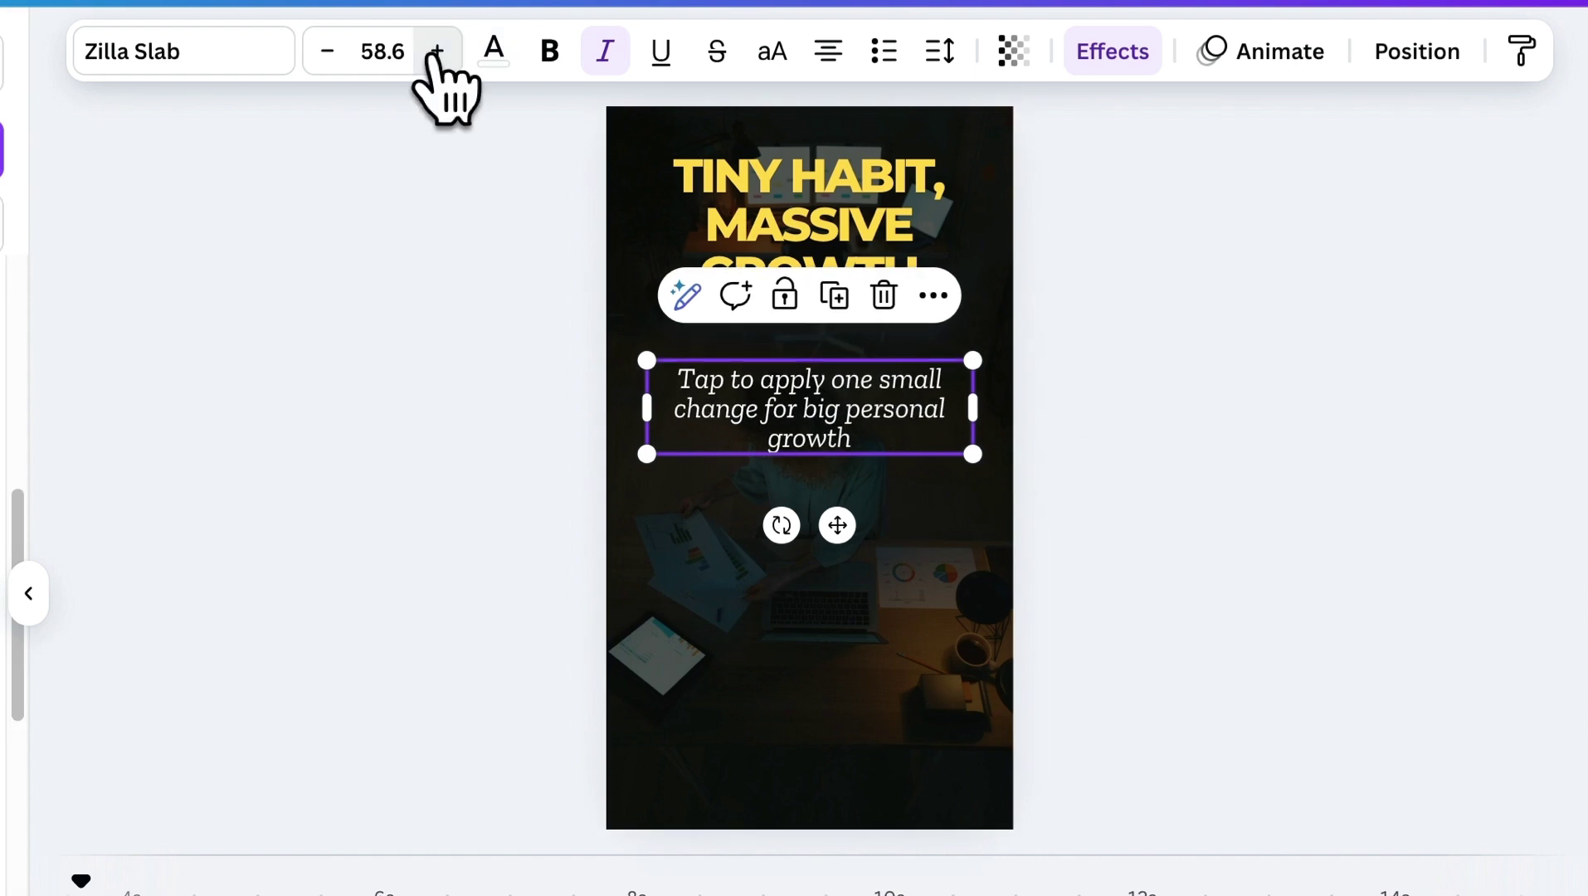
pyautogui.click(436, 51)
pyautogui.click(940, 52)
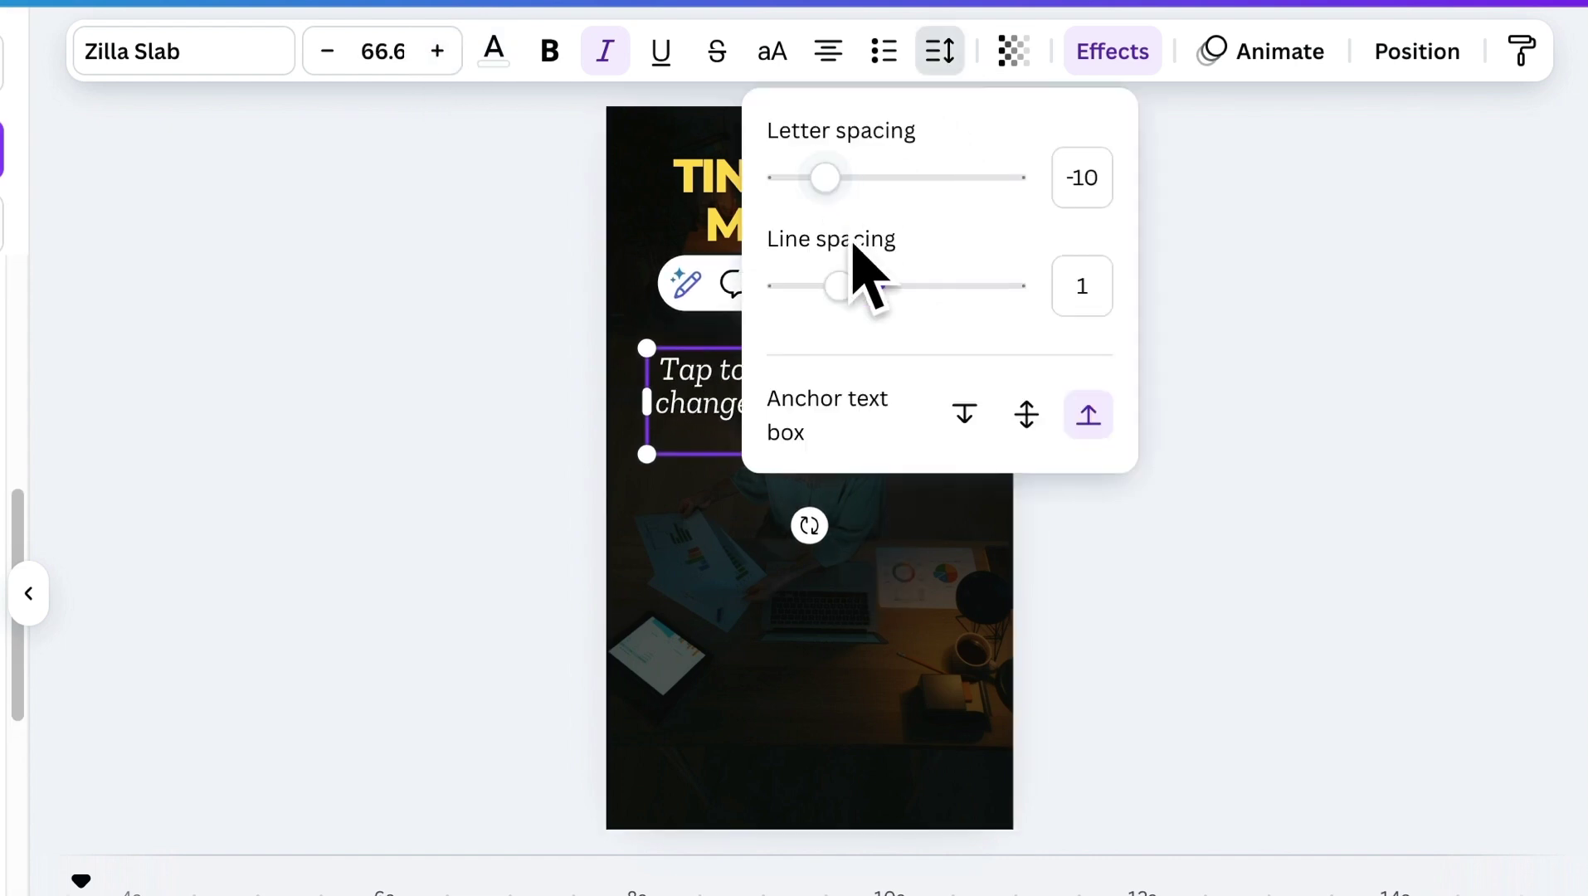
pyautogui.moveTo(836, 284); pyautogui.dragTo(844, 290)
pyautogui.click(624, 455)
pyautogui.moveTo(863, 422); pyautogui.dragTo(863, 434)
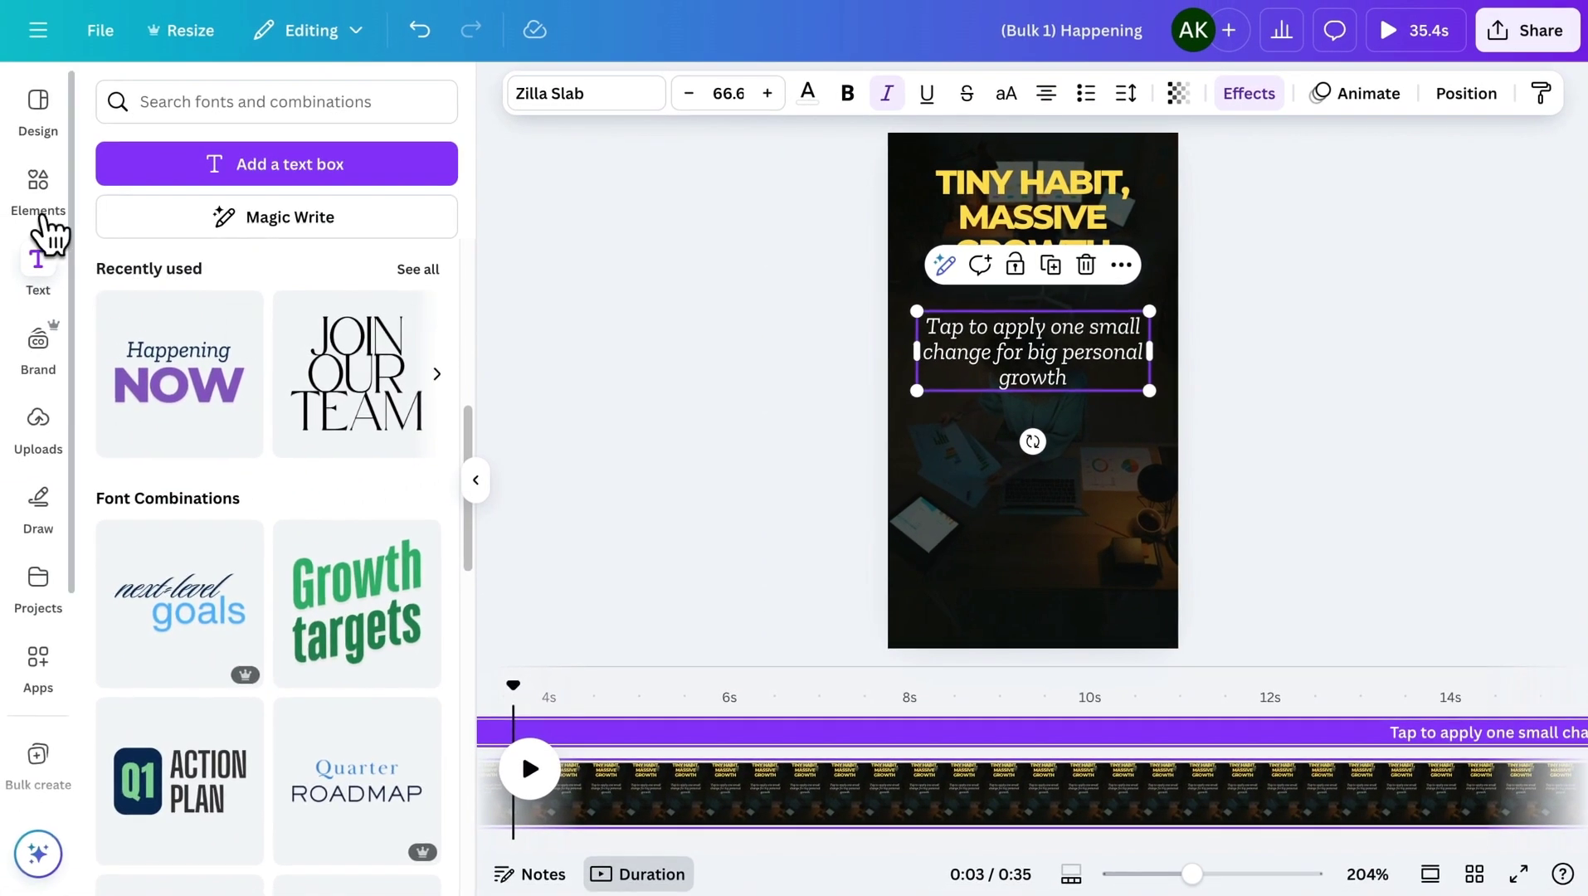
# Step: Search Elements for 'tap' and show the Graphics results
pyautogui.click(65, 323)
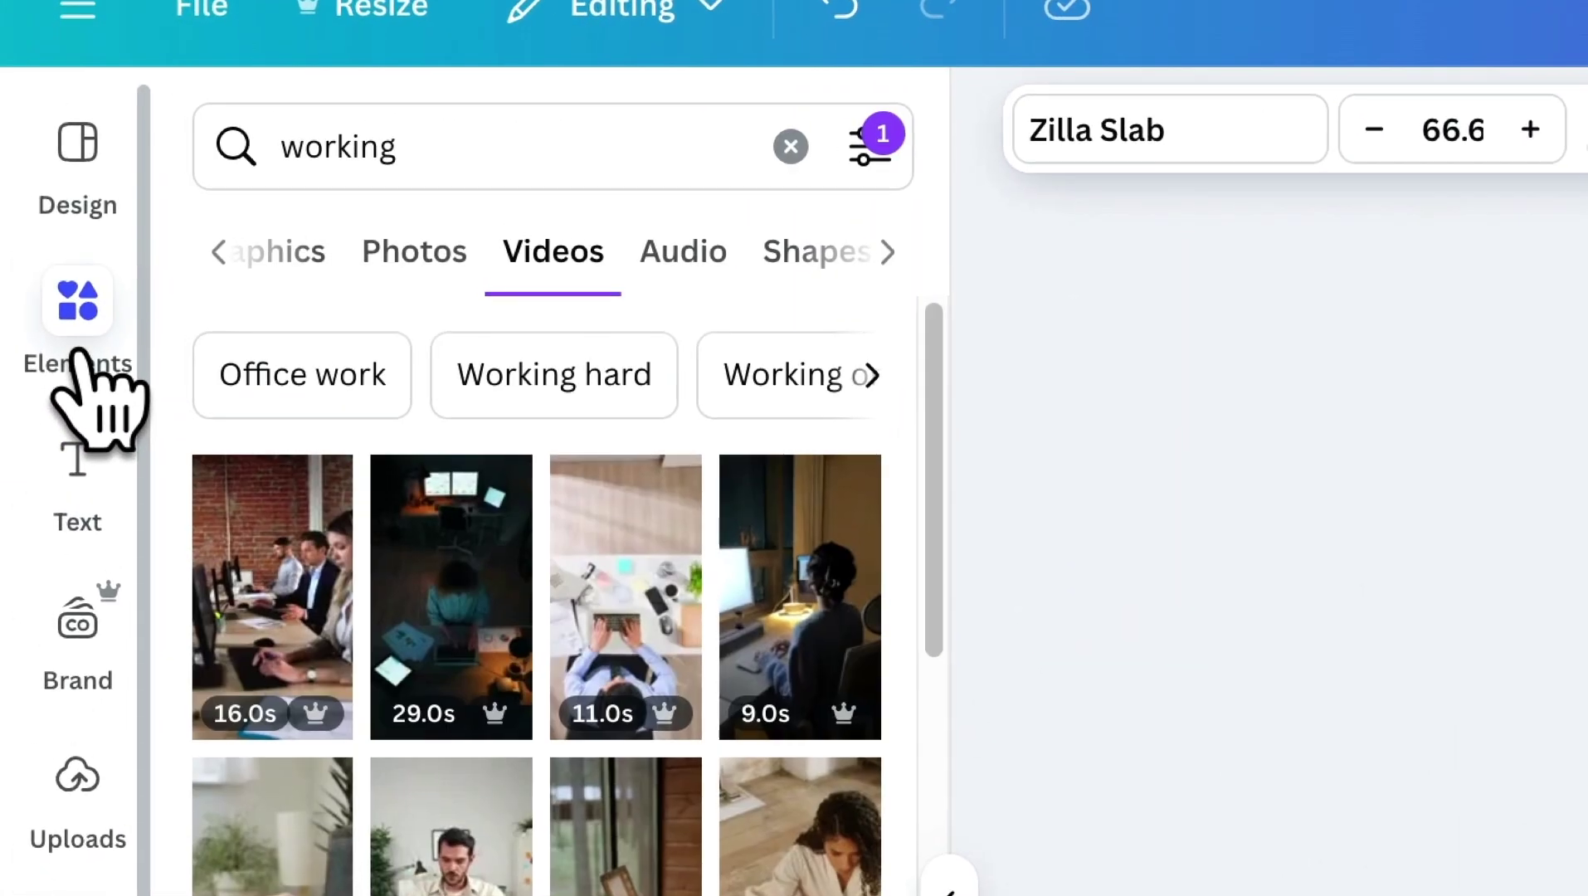
pyautogui.doubleClick(338, 137)
pyautogui.write('tap')
pyautogui.press('Return')
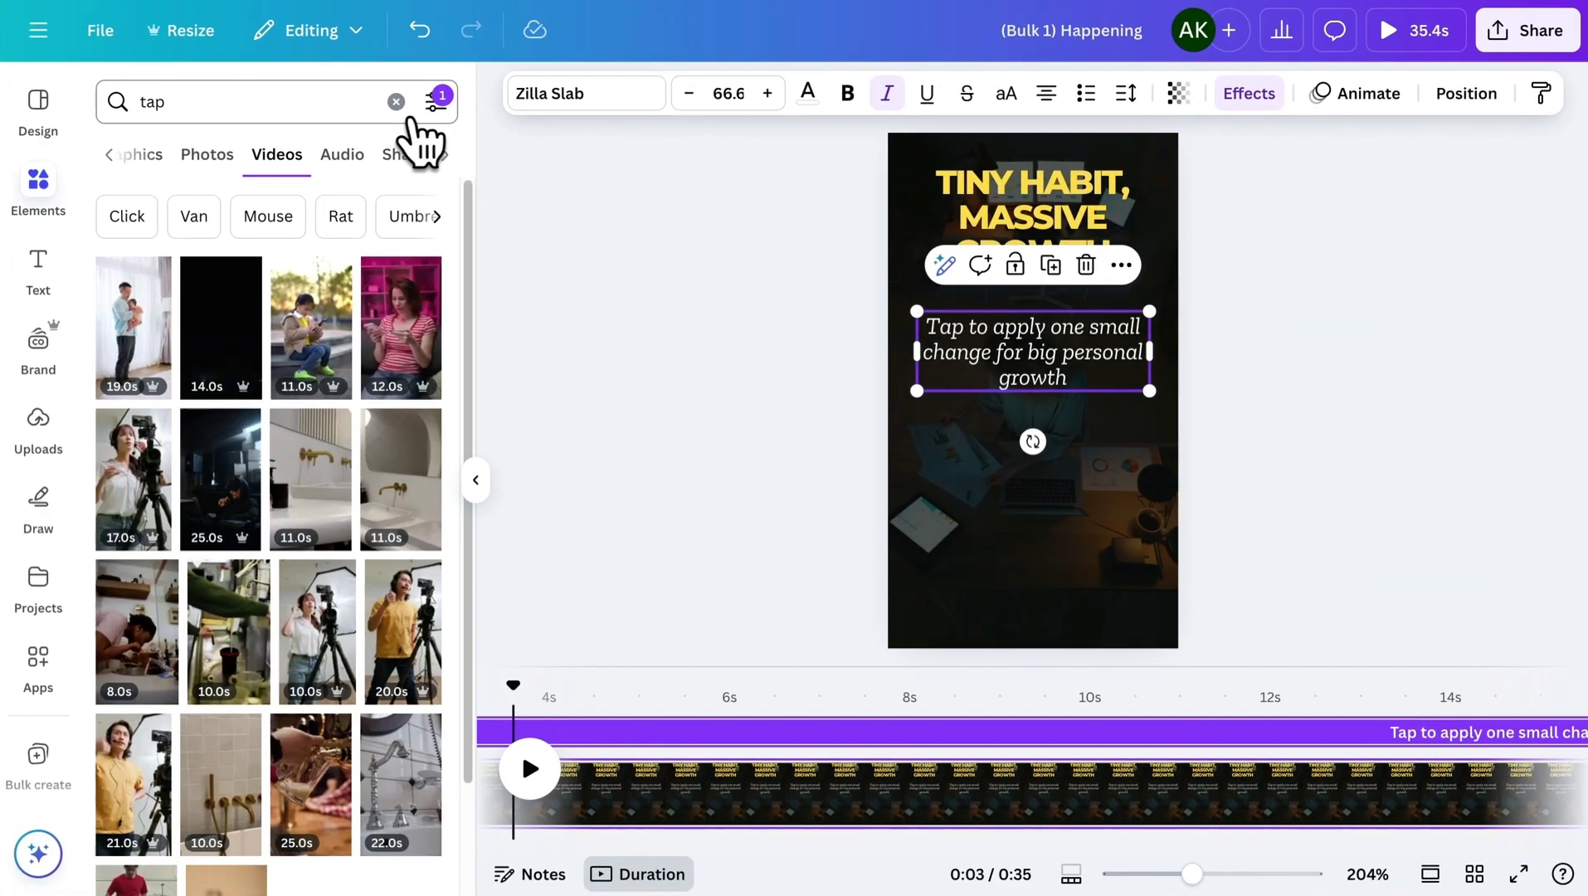
pyautogui.click(434, 102)
pyautogui.click(230, 717)
pyautogui.click(248, 102)
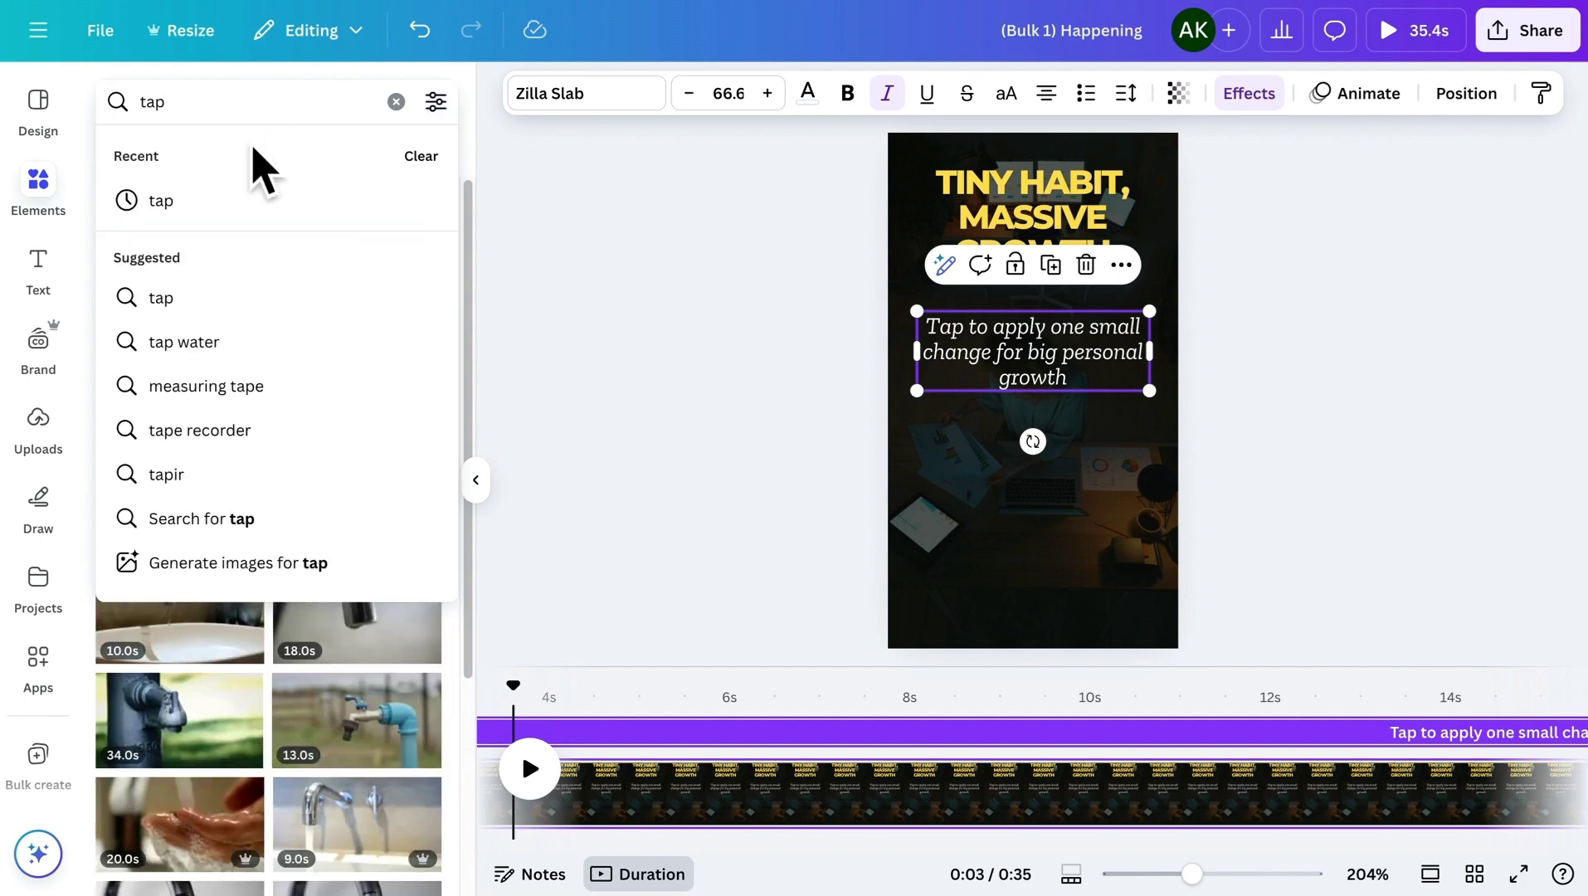
pyautogui.press('Return')
pyautogui.click(150, 161)
pyautogui.moveTo(378, 660)
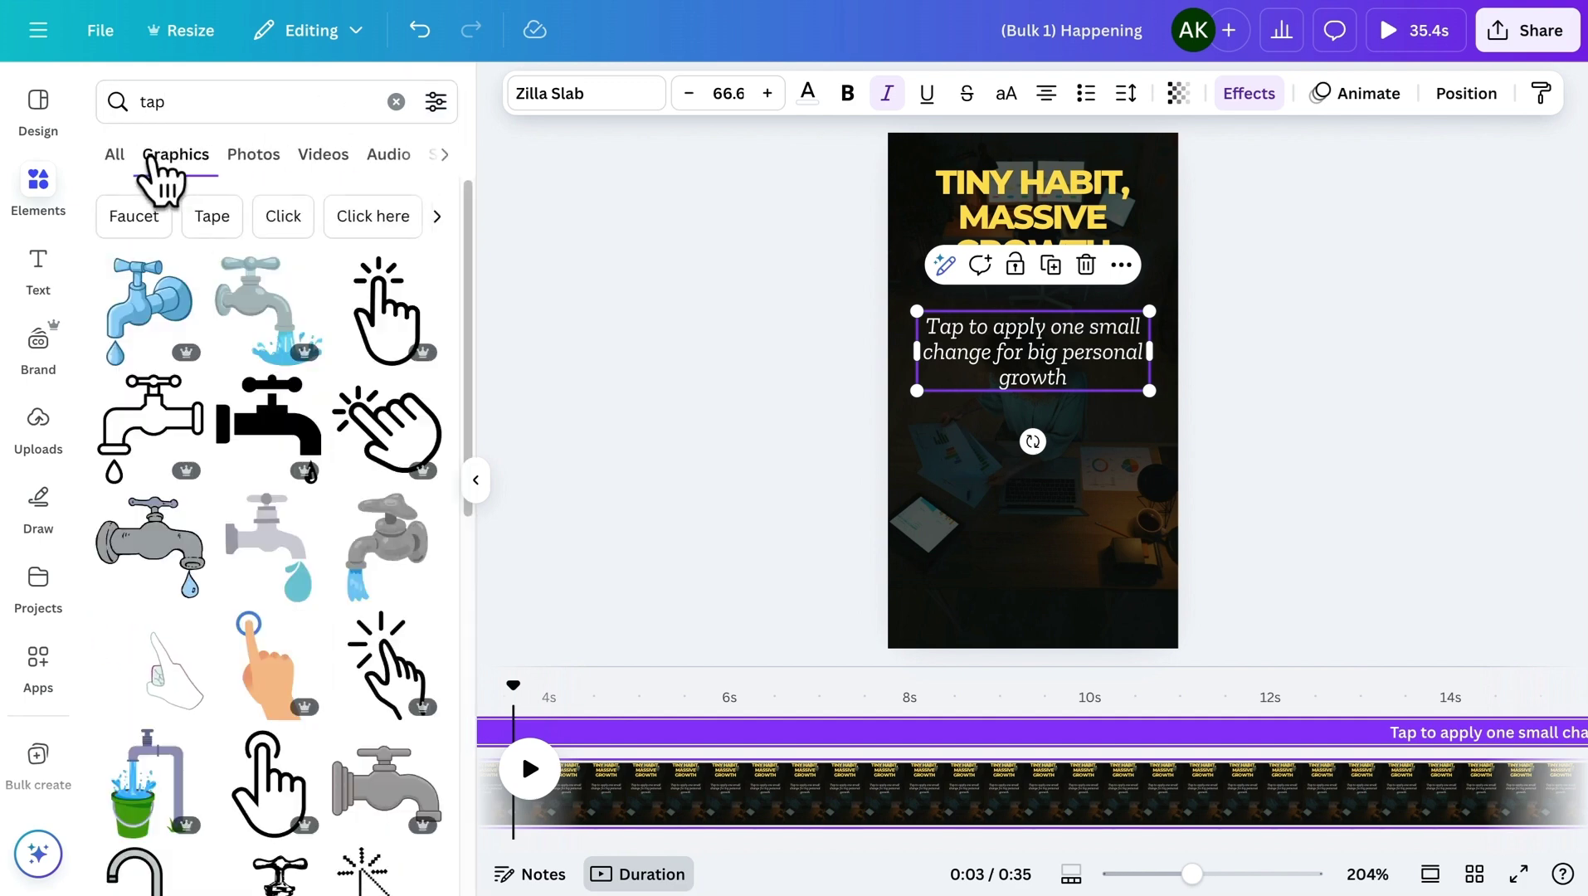
pyautogui.scroll(-2, 366, 639)
pyautogui.scroll(-2, 372, 639)
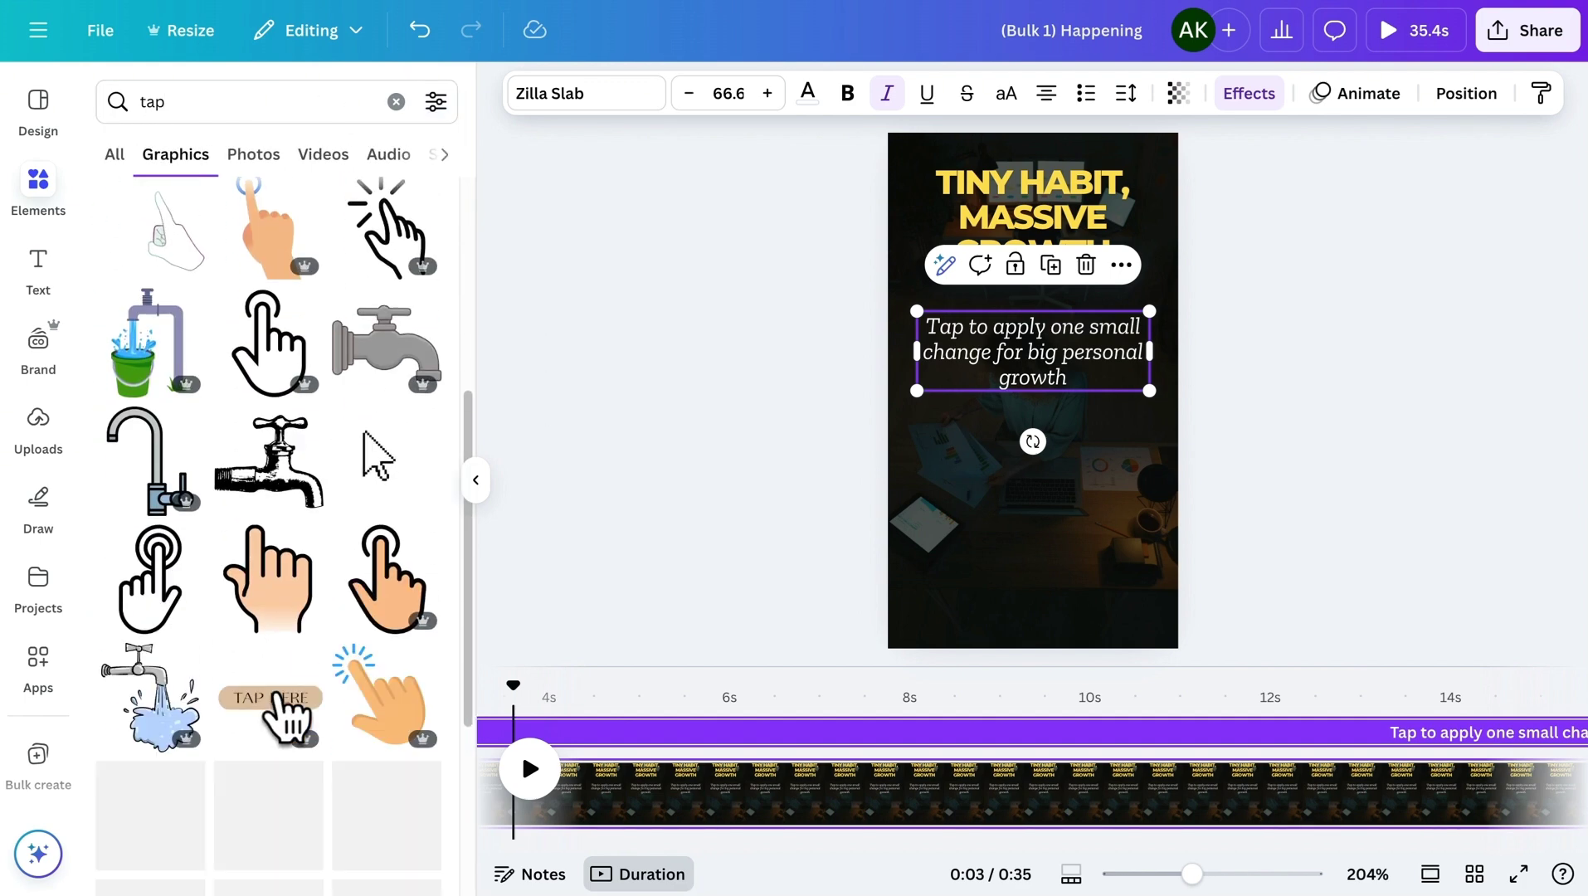
# Step: Add the tapping-hand graphic, shrink it below the subtitle, and colour it the document yellow
pyautogui.click(145, 573)
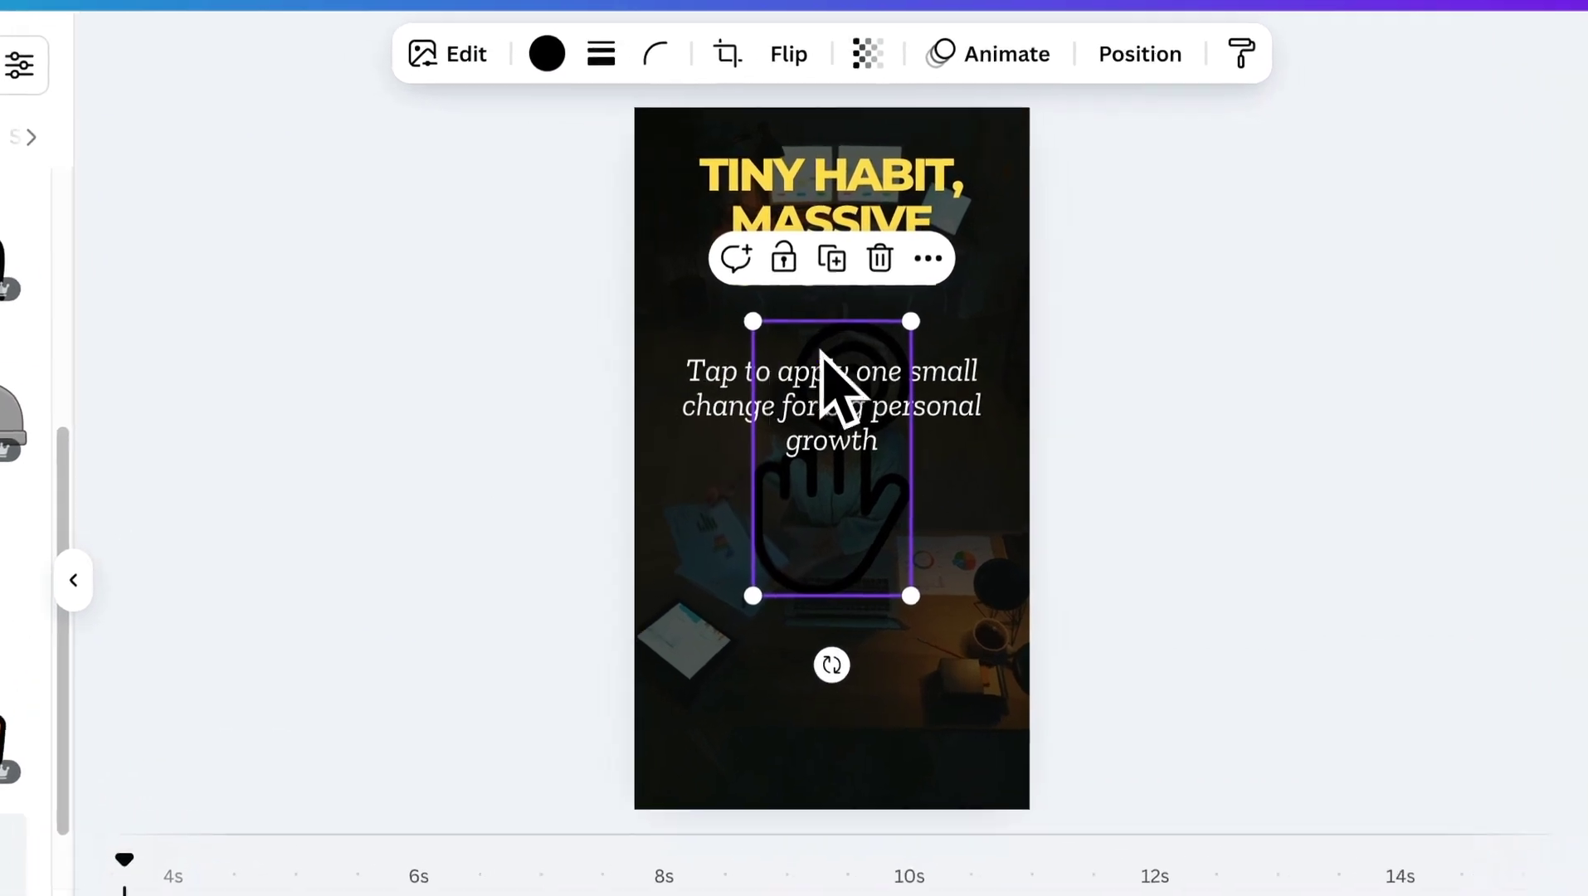
pyautogui.moveTo(1091, 289); pyautogui.dragTo(1062, 375)
pyautogui.moveTo(1042, 469); pyautogui.dragTo(1051, 478)
pyautogui.moveTo(822, 596)
pyautogui.mouseDown()
pyautogui.moveTo(833, 648)
pyautogui.moveTo(827, 593)
pyautogui.mouseUp()
pyautogui.click(497, 47)
pyautogui.click(357, 259)
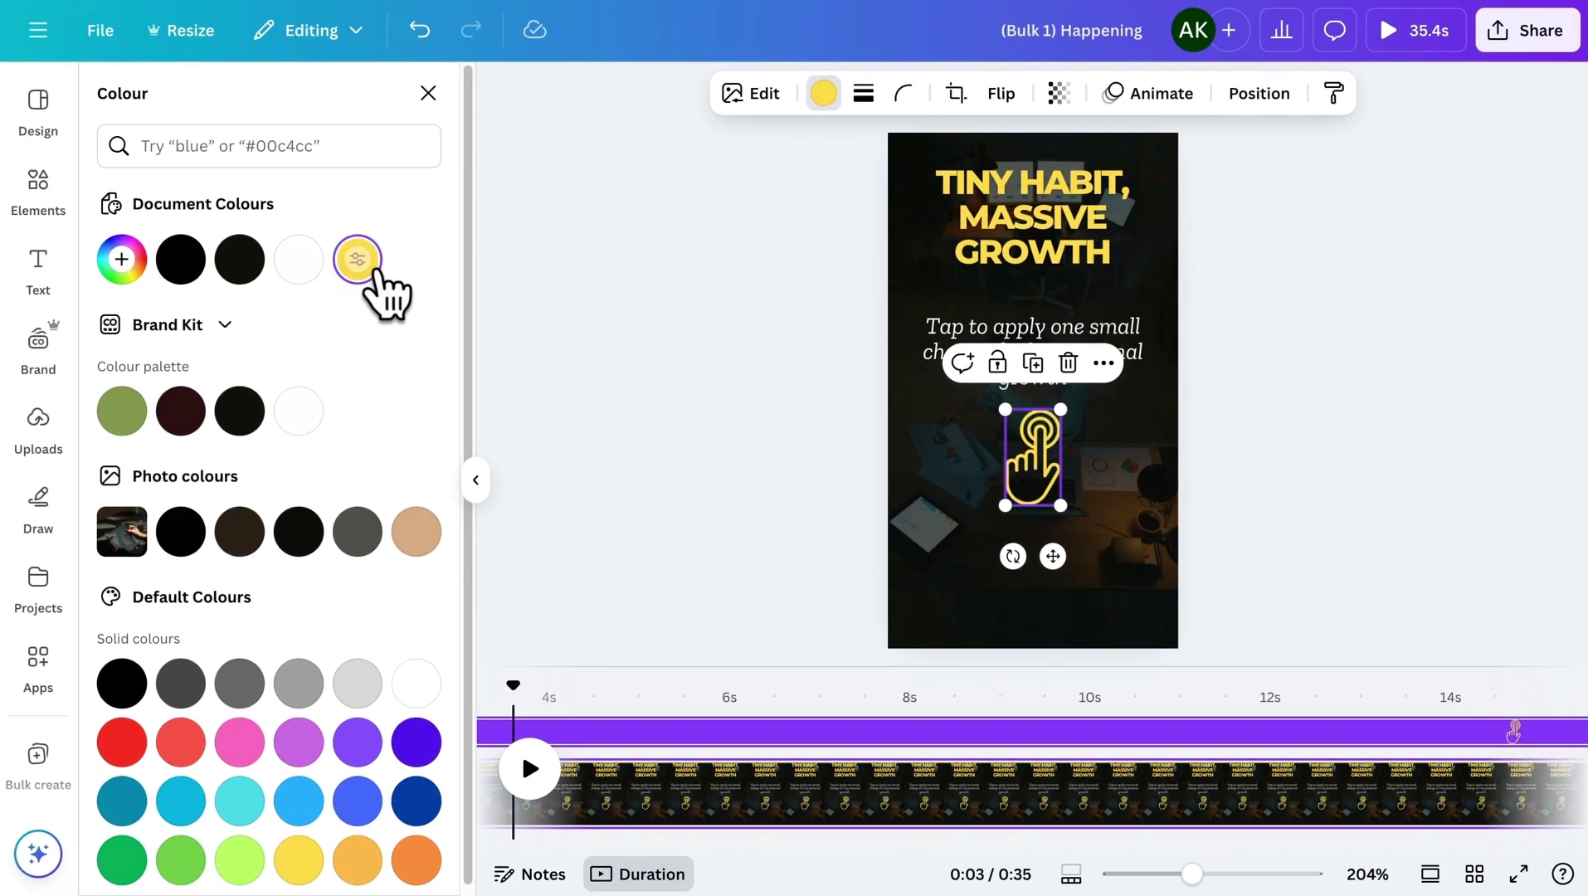
pyautogui.click(1042, 490)
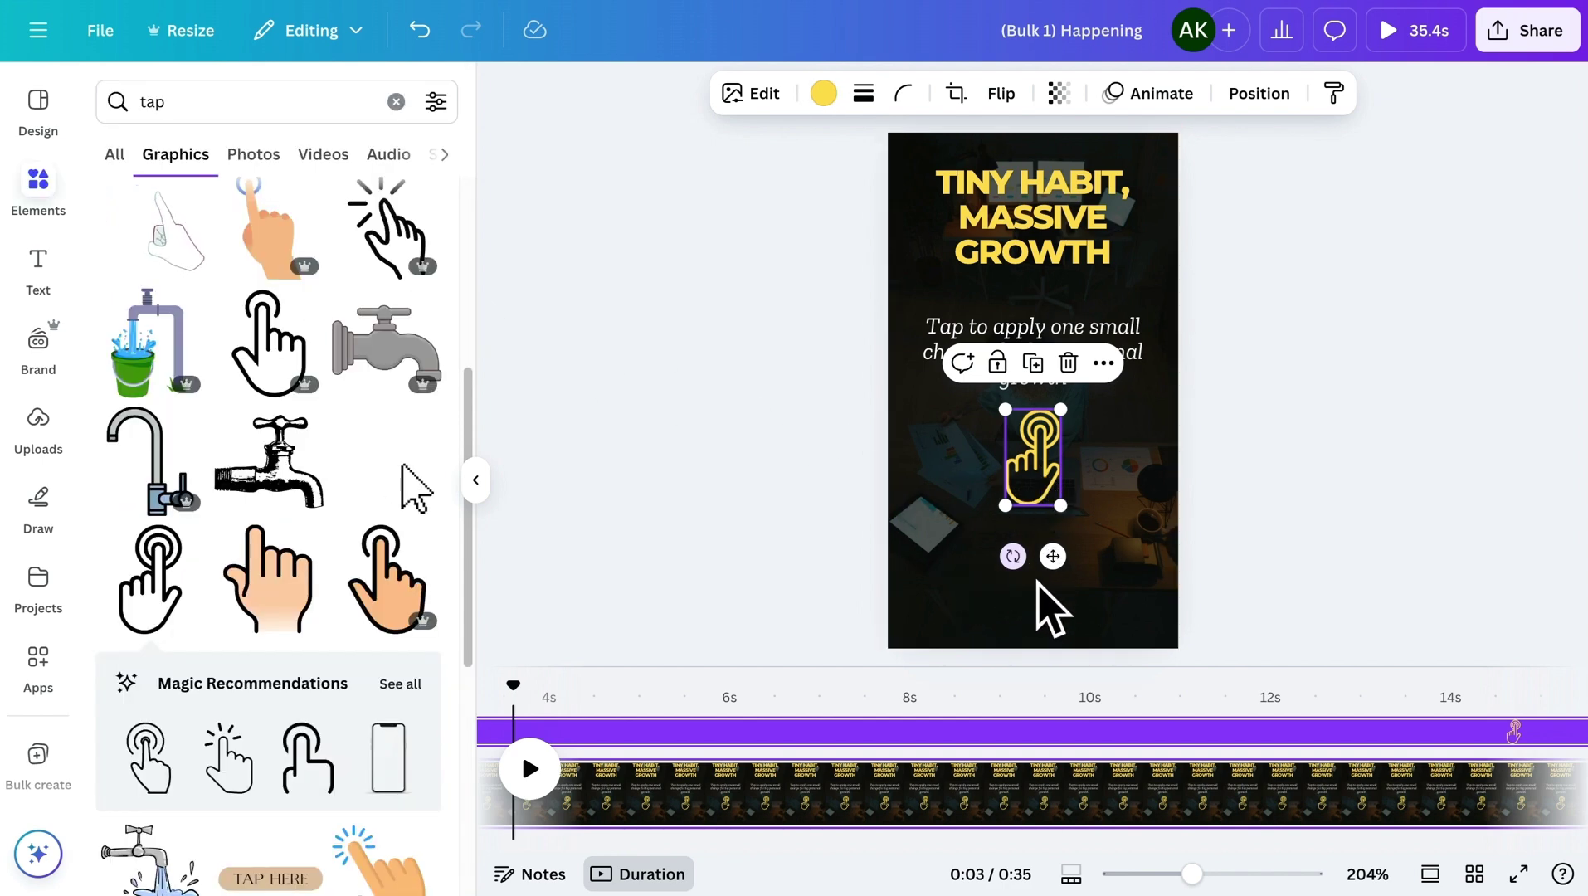
pyautogui.click(1003, 585)
pyautogui.moveTo(1077, 325)
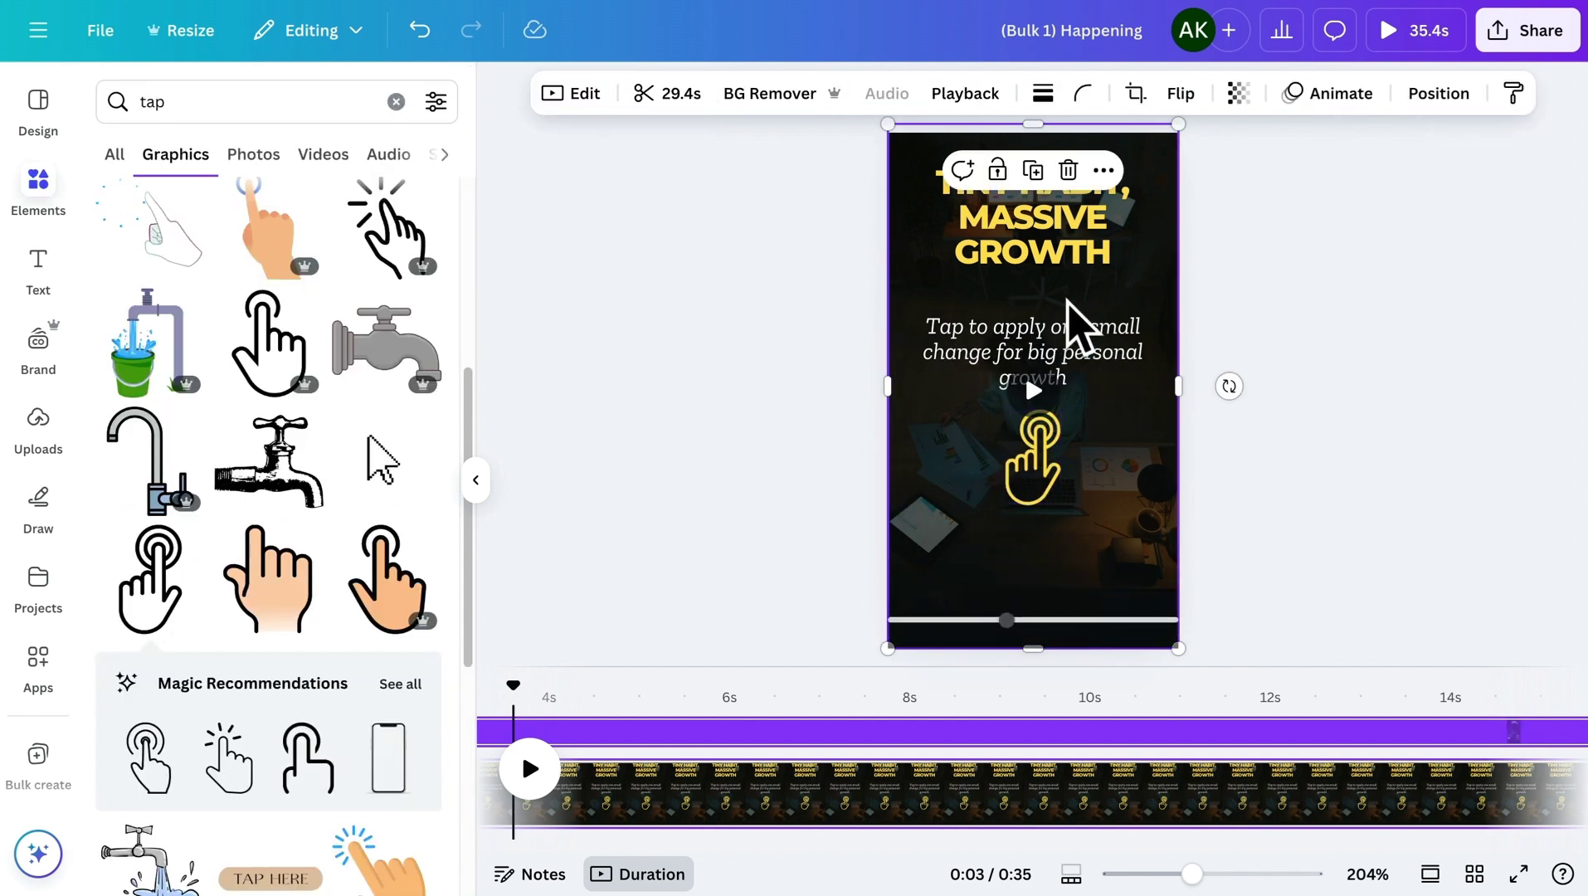
# Step: Apply the Rise page animation to the intro page
pyautogui.click(1323, 100)
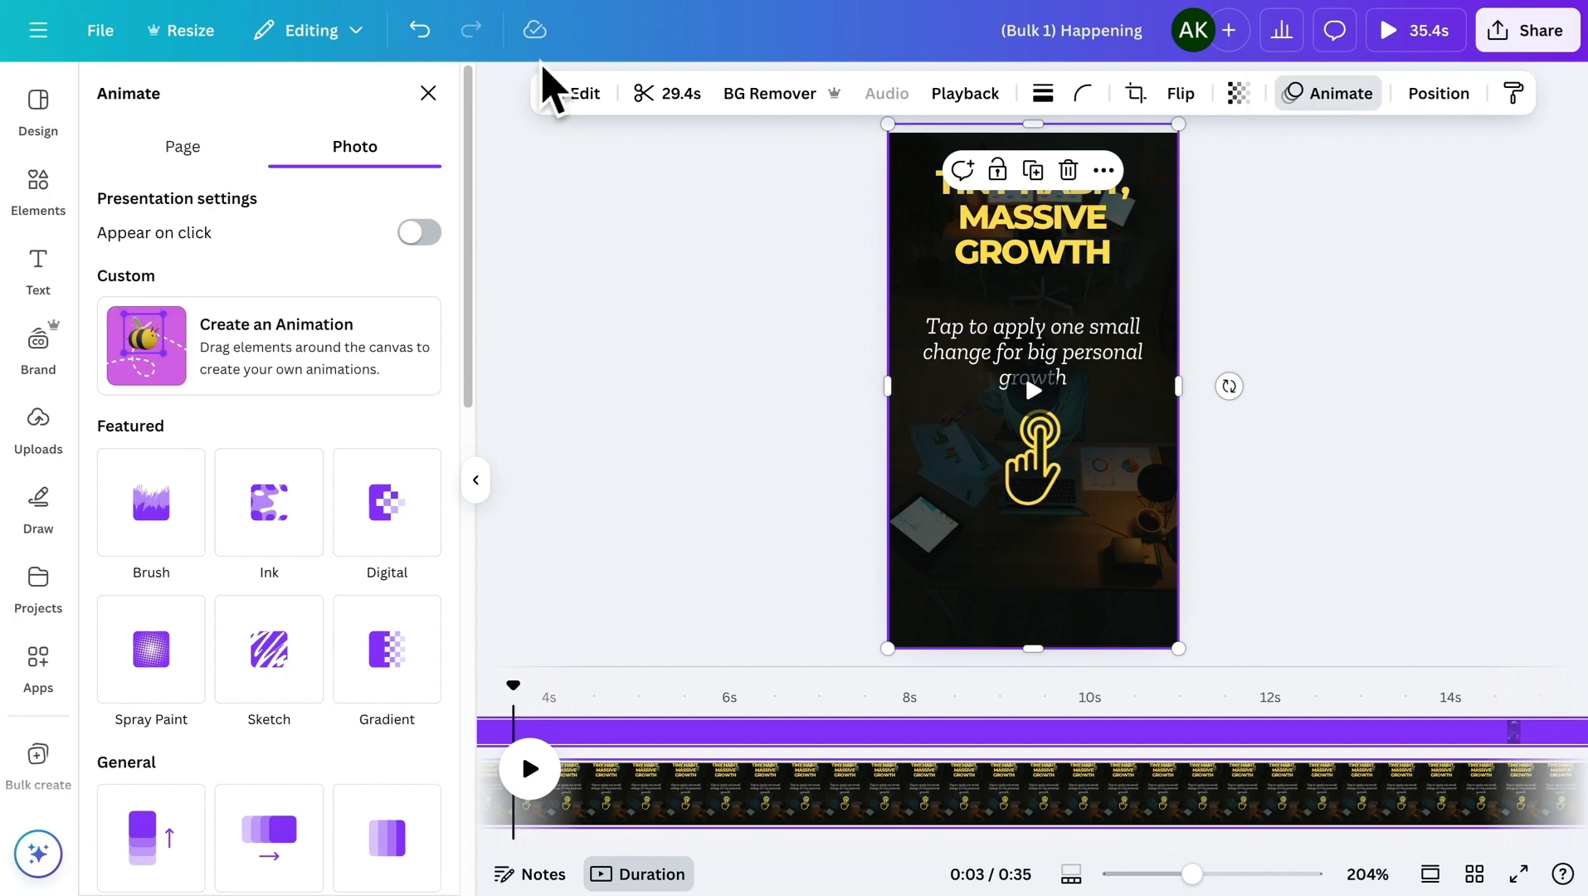
pyautogui.click(219, 159)
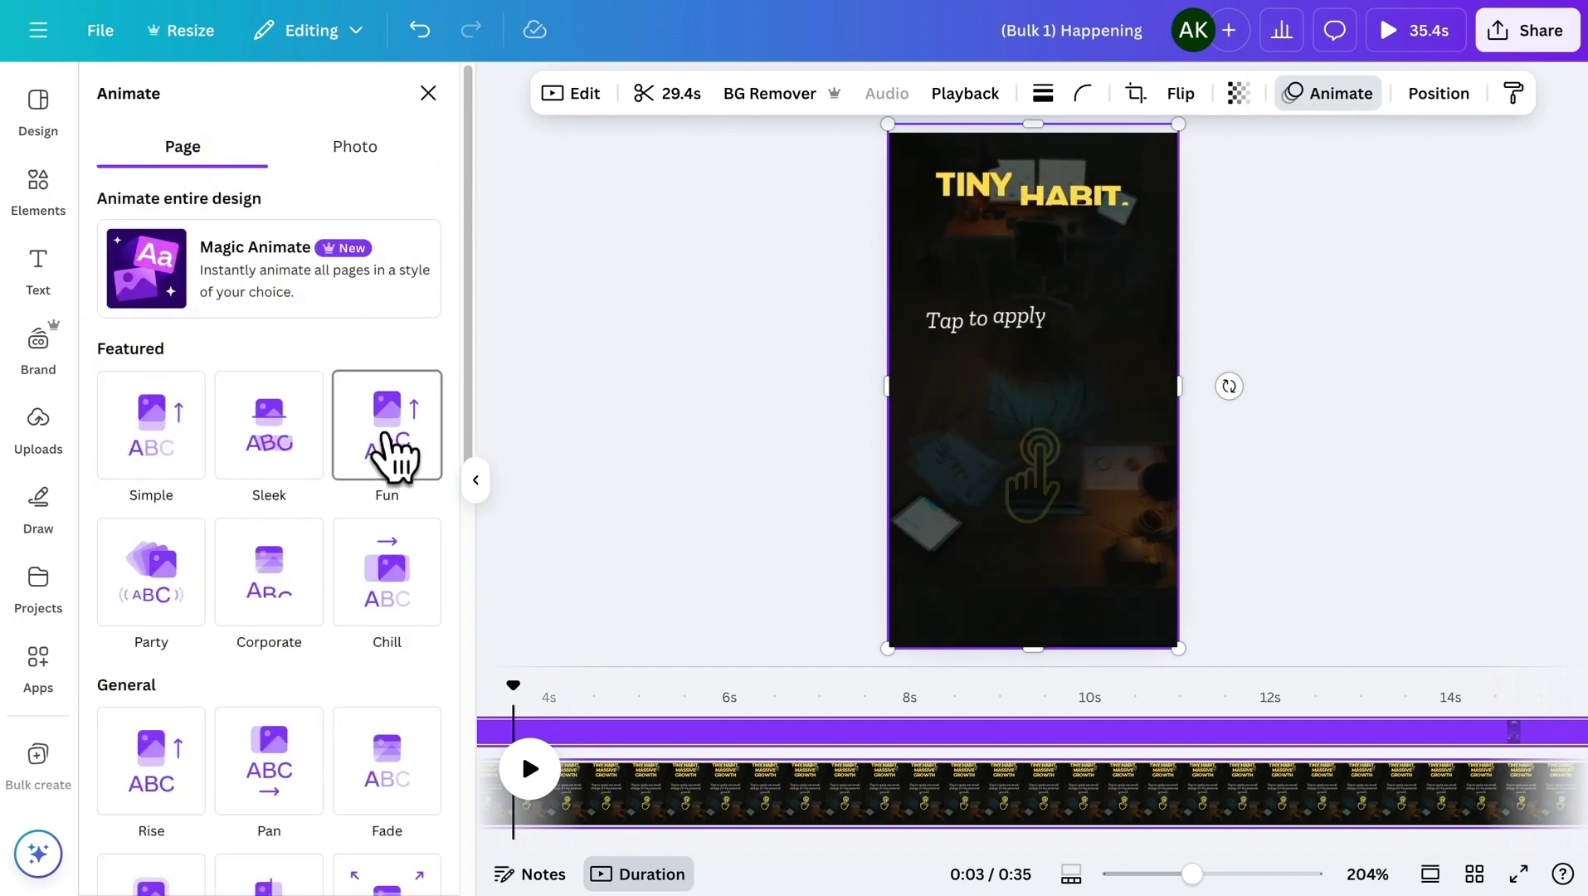
pyautogui.scroll(-2, 386, 436)
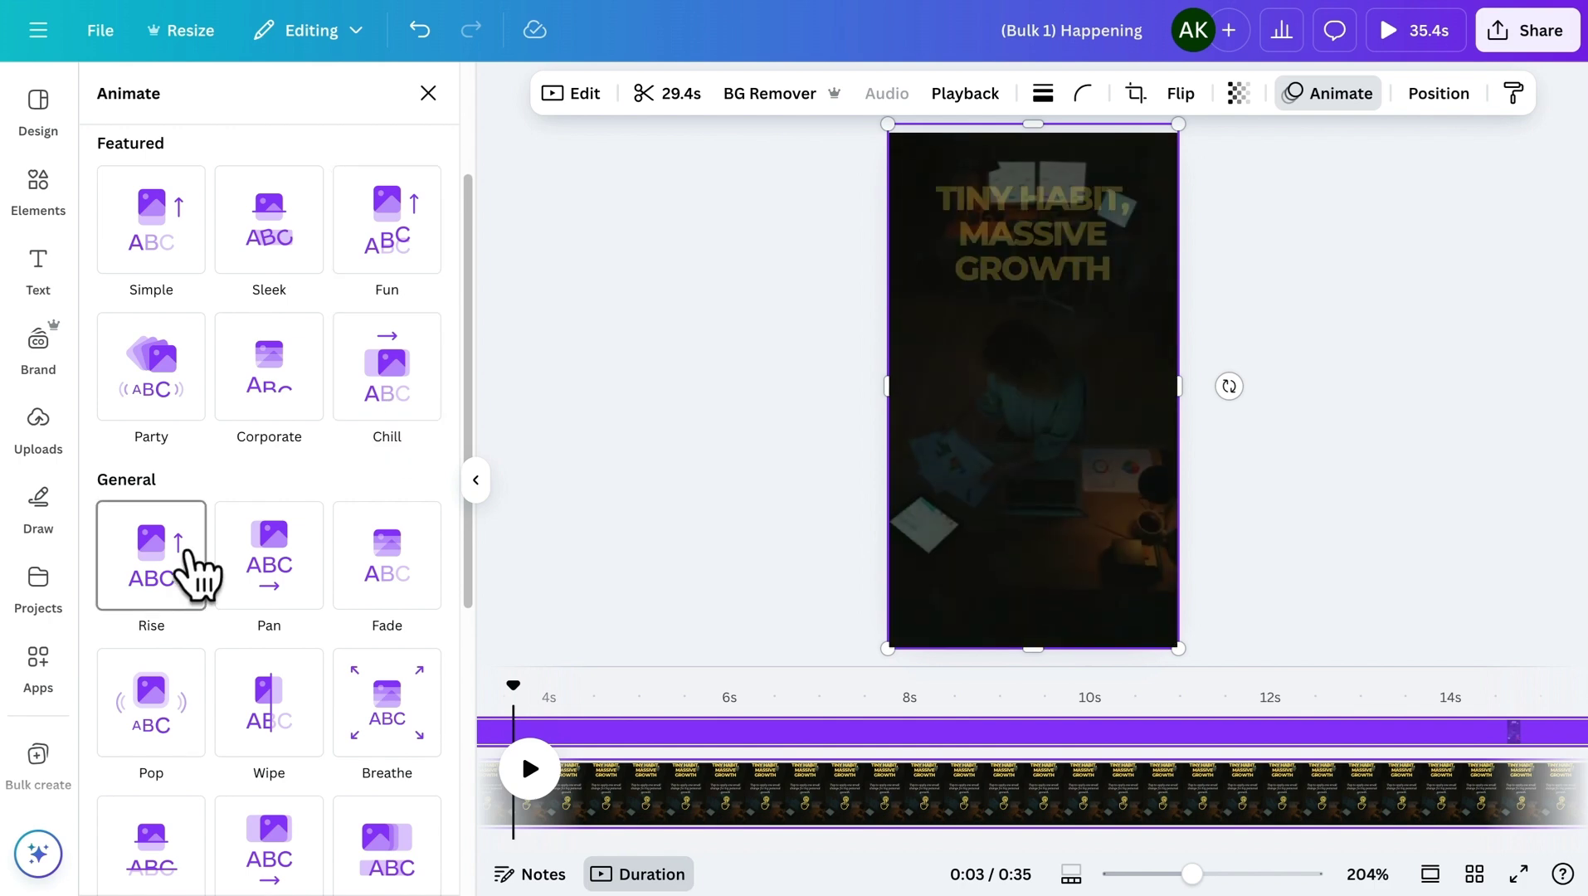
pyautogui.click(189, 558)
pyautogui.scroll(-2, 189, 559)
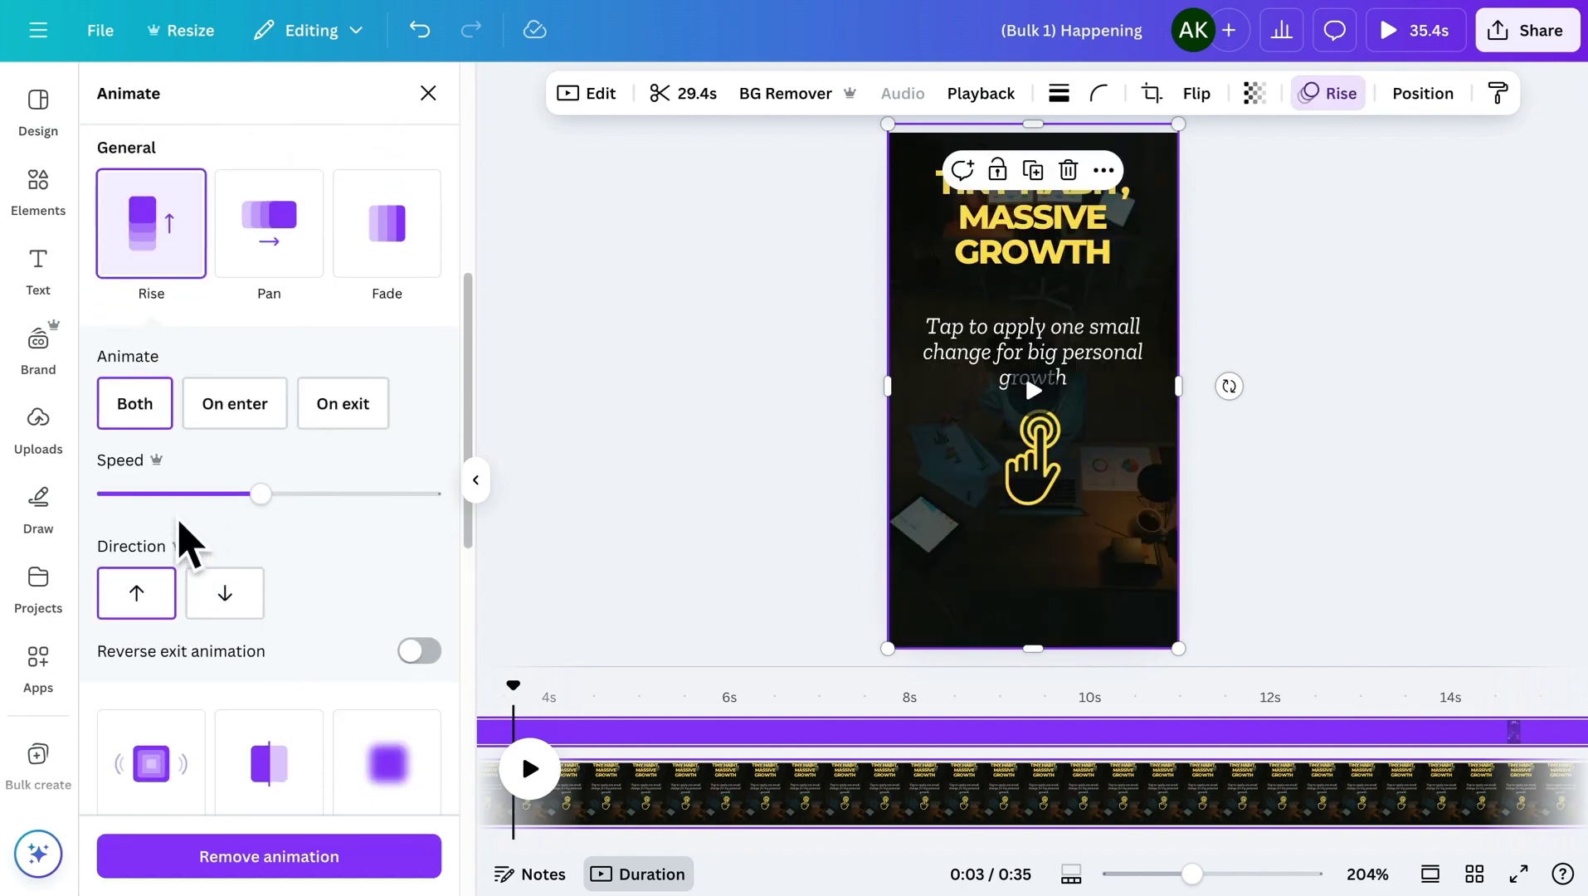
# Step: Give the hand graphic a low-intensity Pulse effect and preview the intro
pyautogui.click(1035, 472)
pyautogui.scroll(-1, 312, 631)
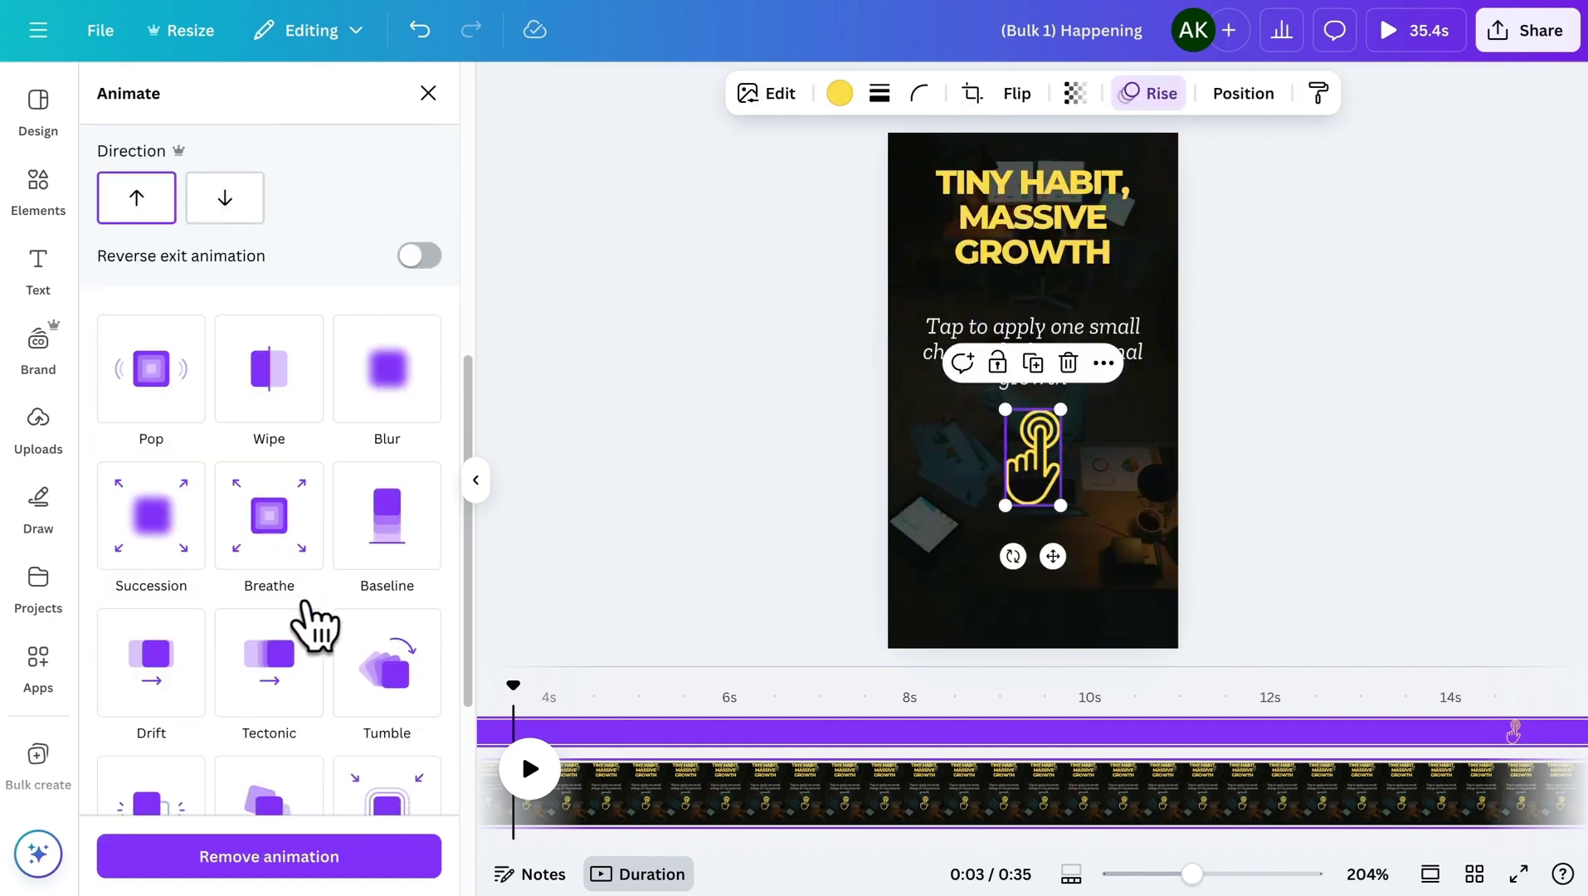
pyautogui.scroll(-3, 306, 623)
pyautogui.click(389, 583)
pyautogui.scroll(-2, 284, 741)
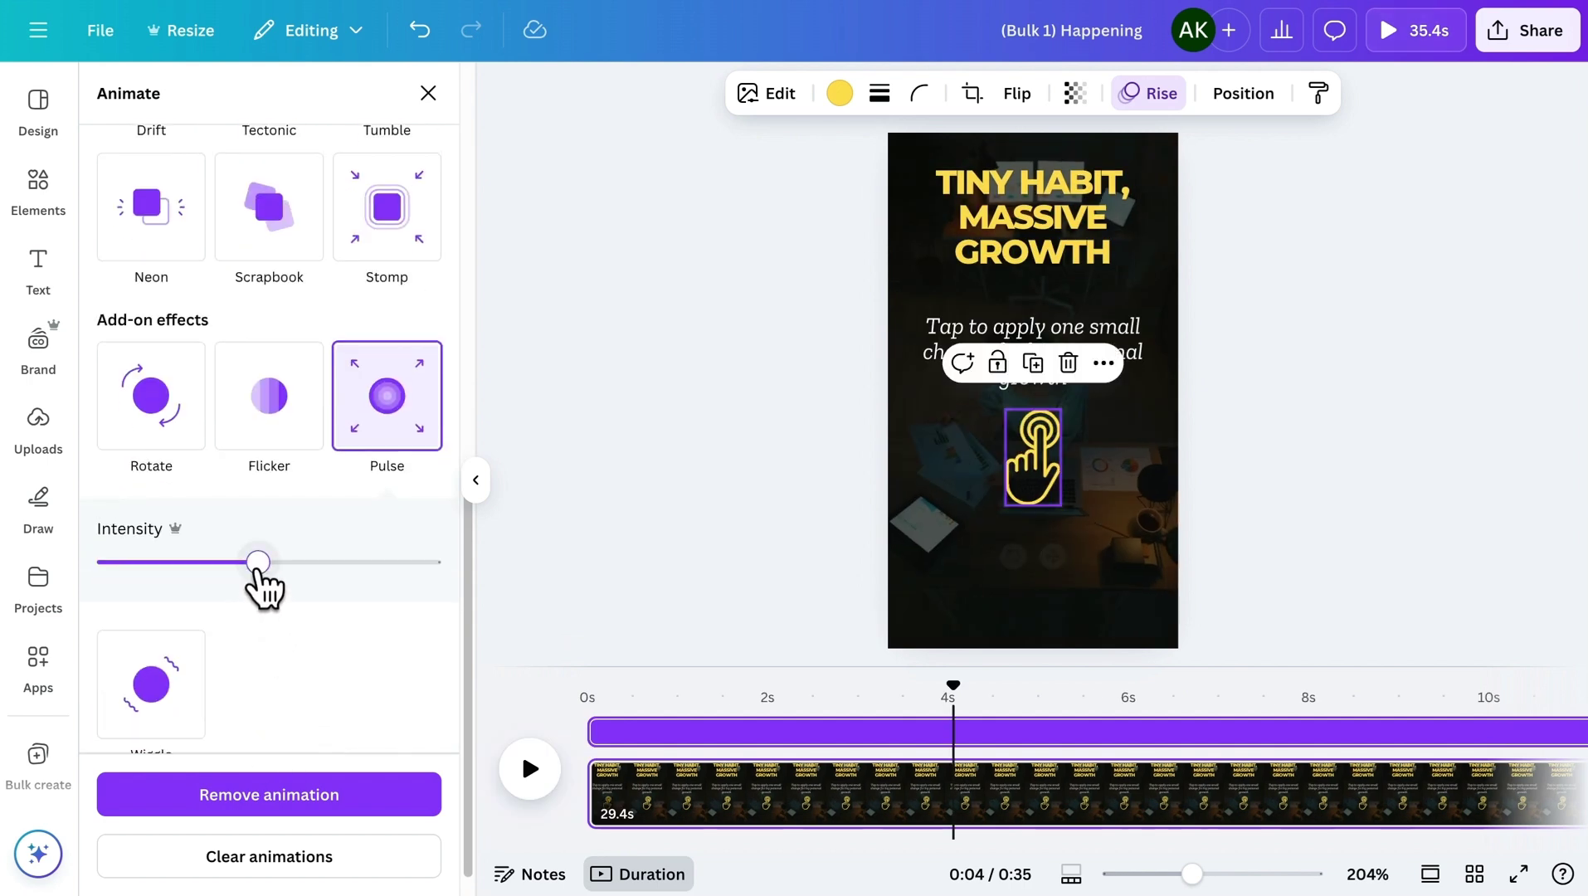
pyautogui.moveTo(256, 562); pyautogui.dragTo(157, 562)
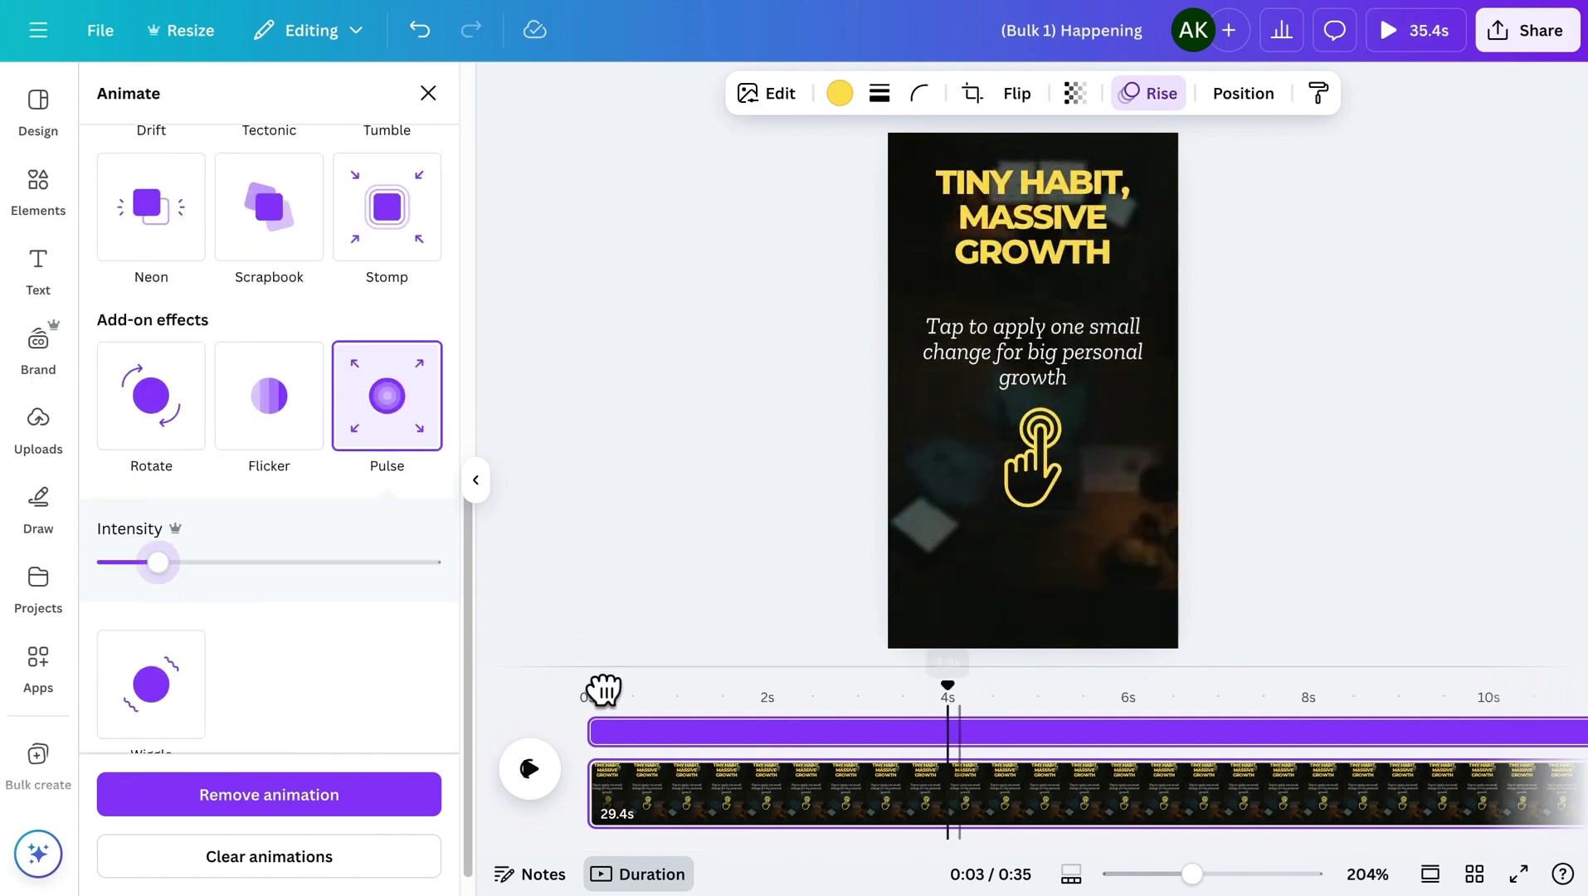
pyautogui.click(560, 680)
pyautogui.press('space')
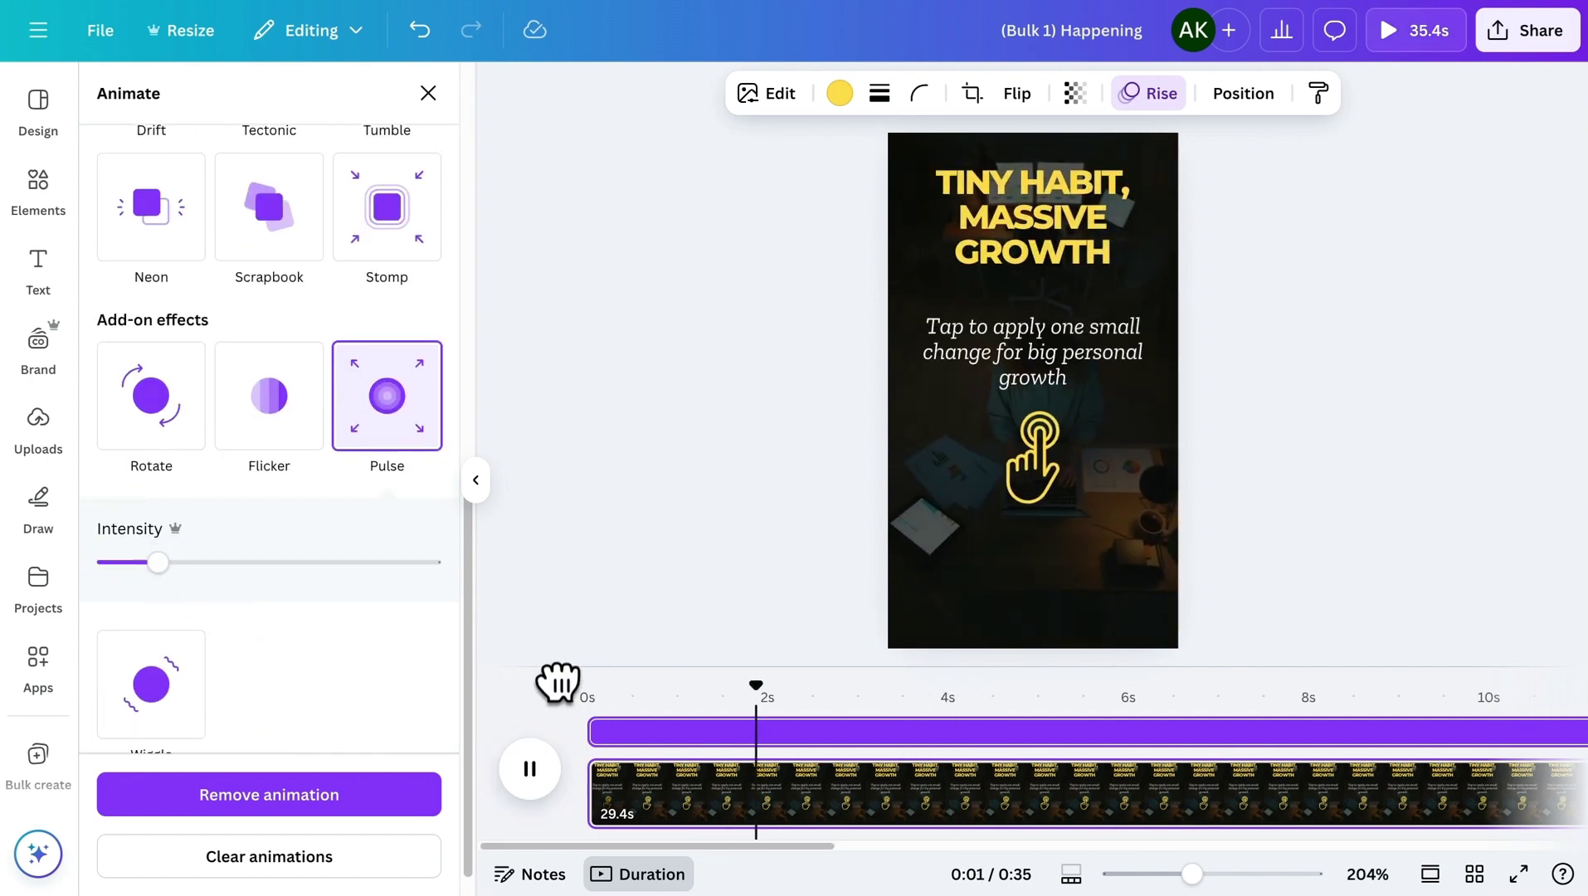
# Step: Shorten each tip slide to 0.2 seconds and replay the 10-second reel from 0s
pyautogui.click(829, 757)
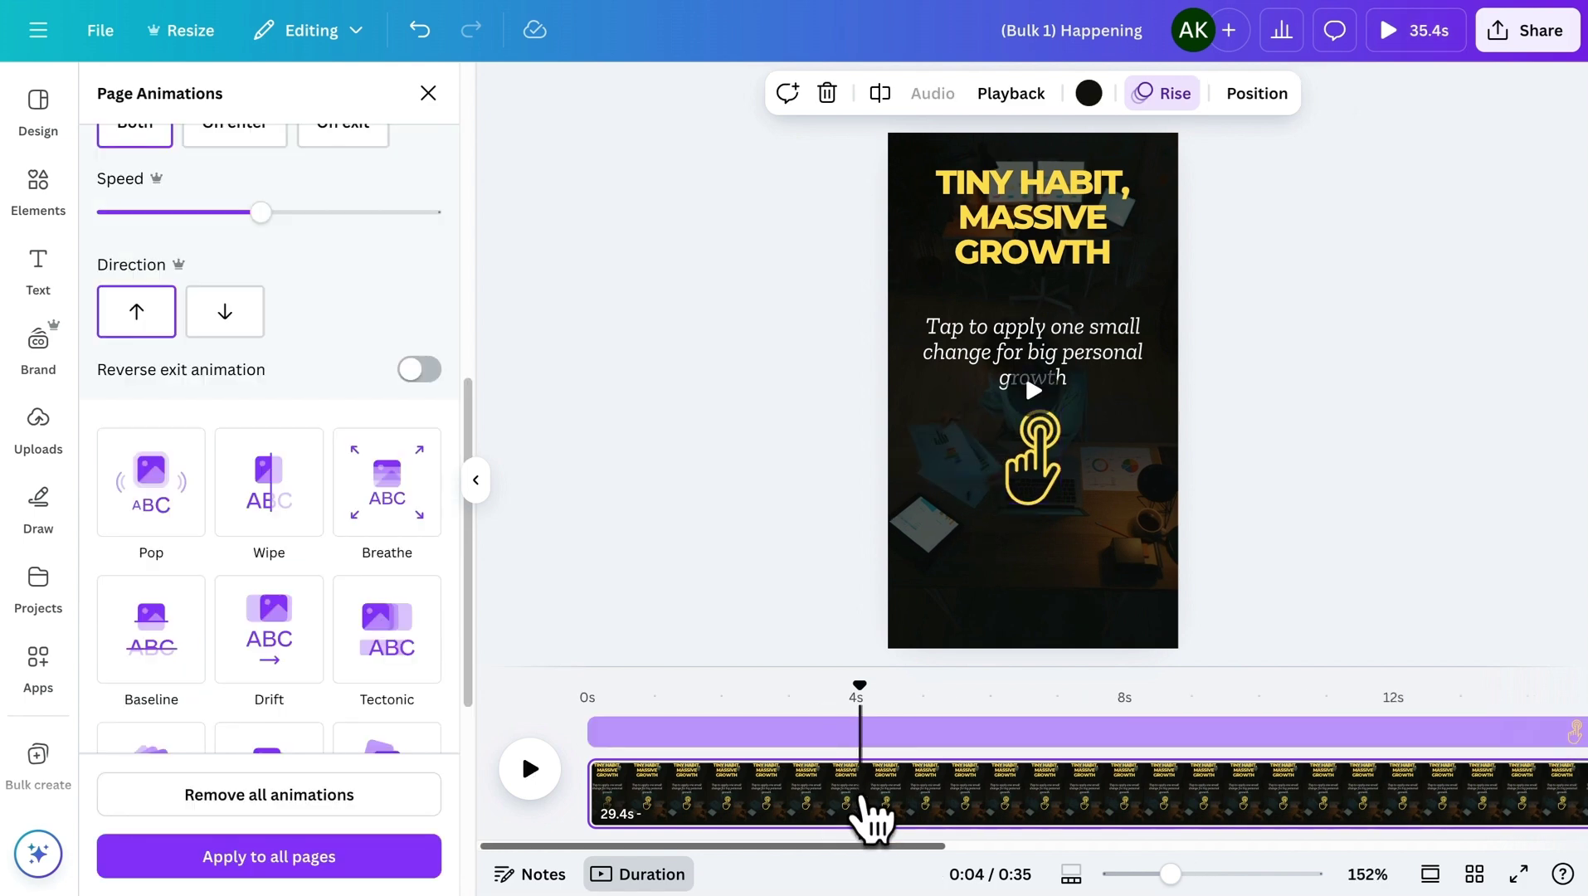
pyautogui.press('space')
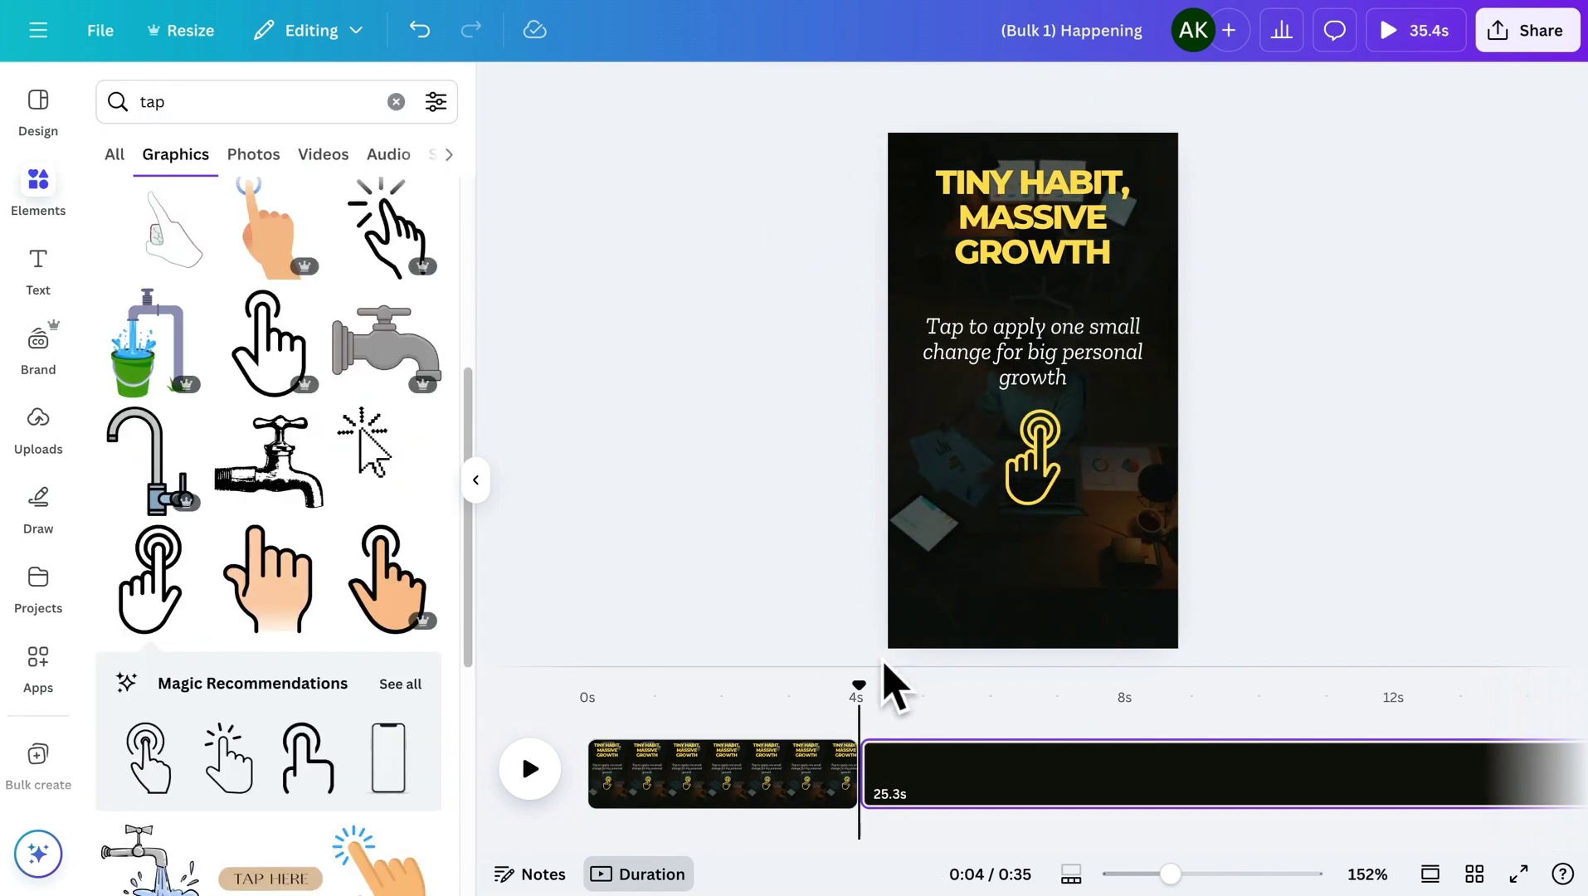
pyautogui.moveTo(906, 770); pyautogui.dragTo(906, 770)
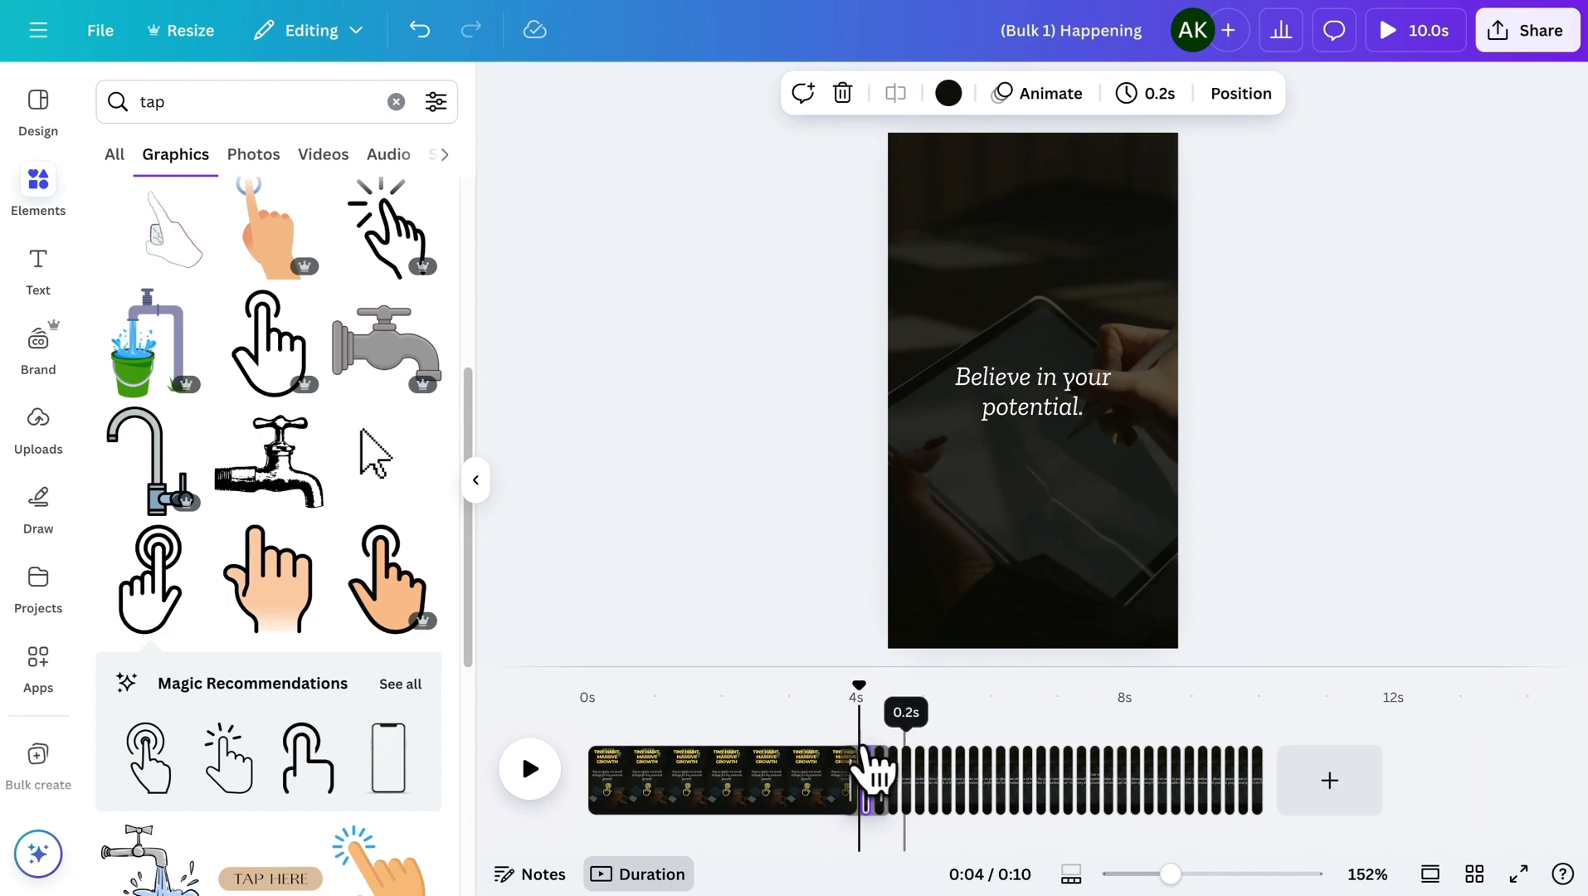
pyautogui.click(476, 479)
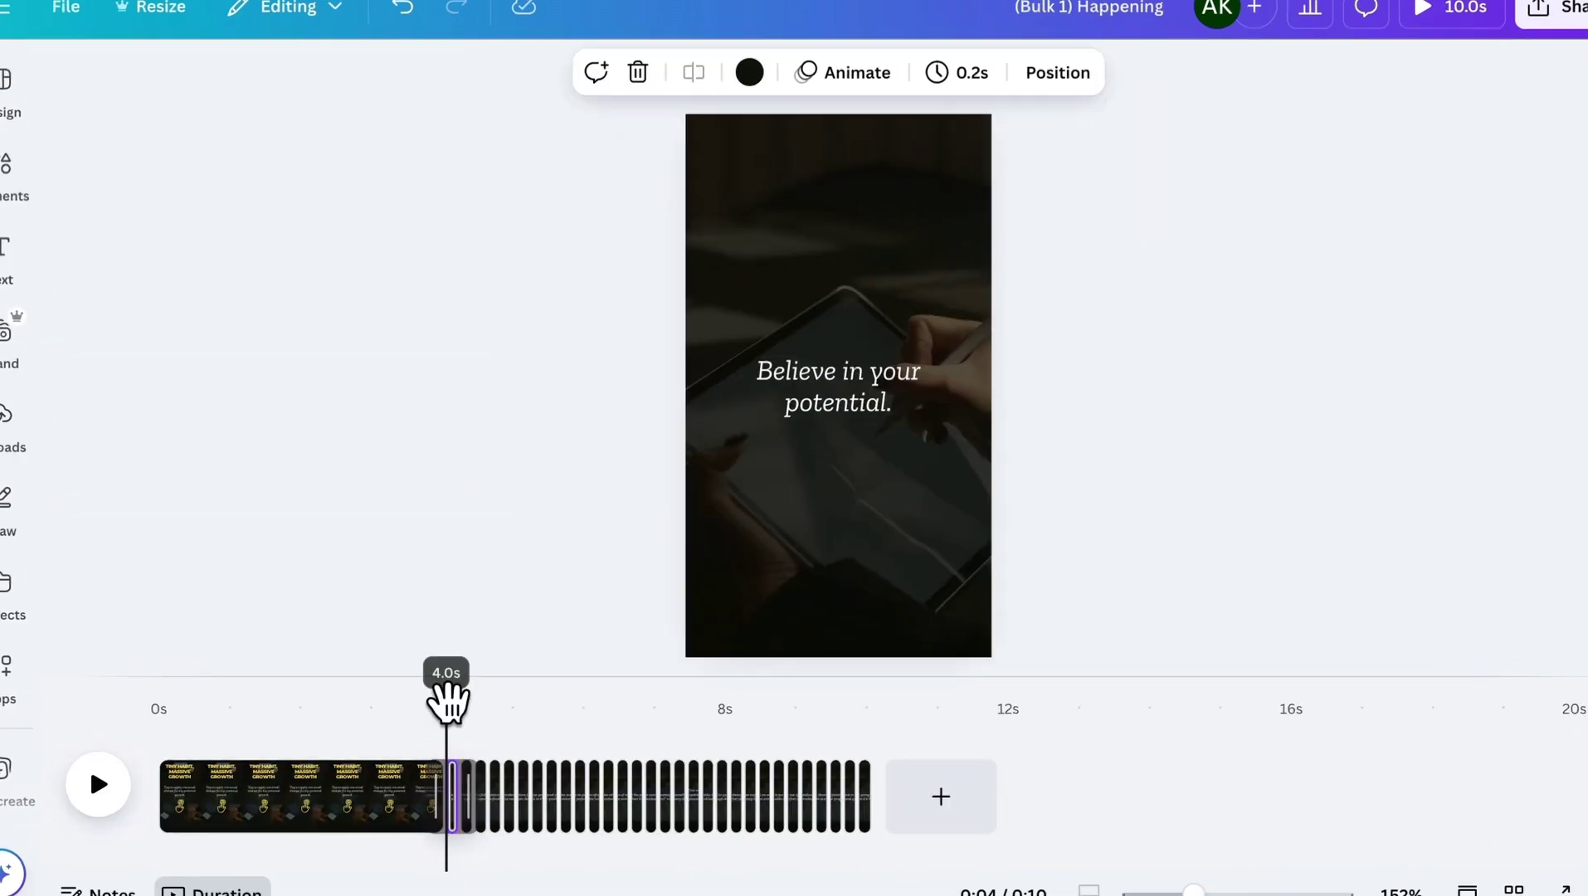
pyautogui.moveTo(444, 691); pyautogui.dragTo(100, 727)
pyautogui.click(69, 814)
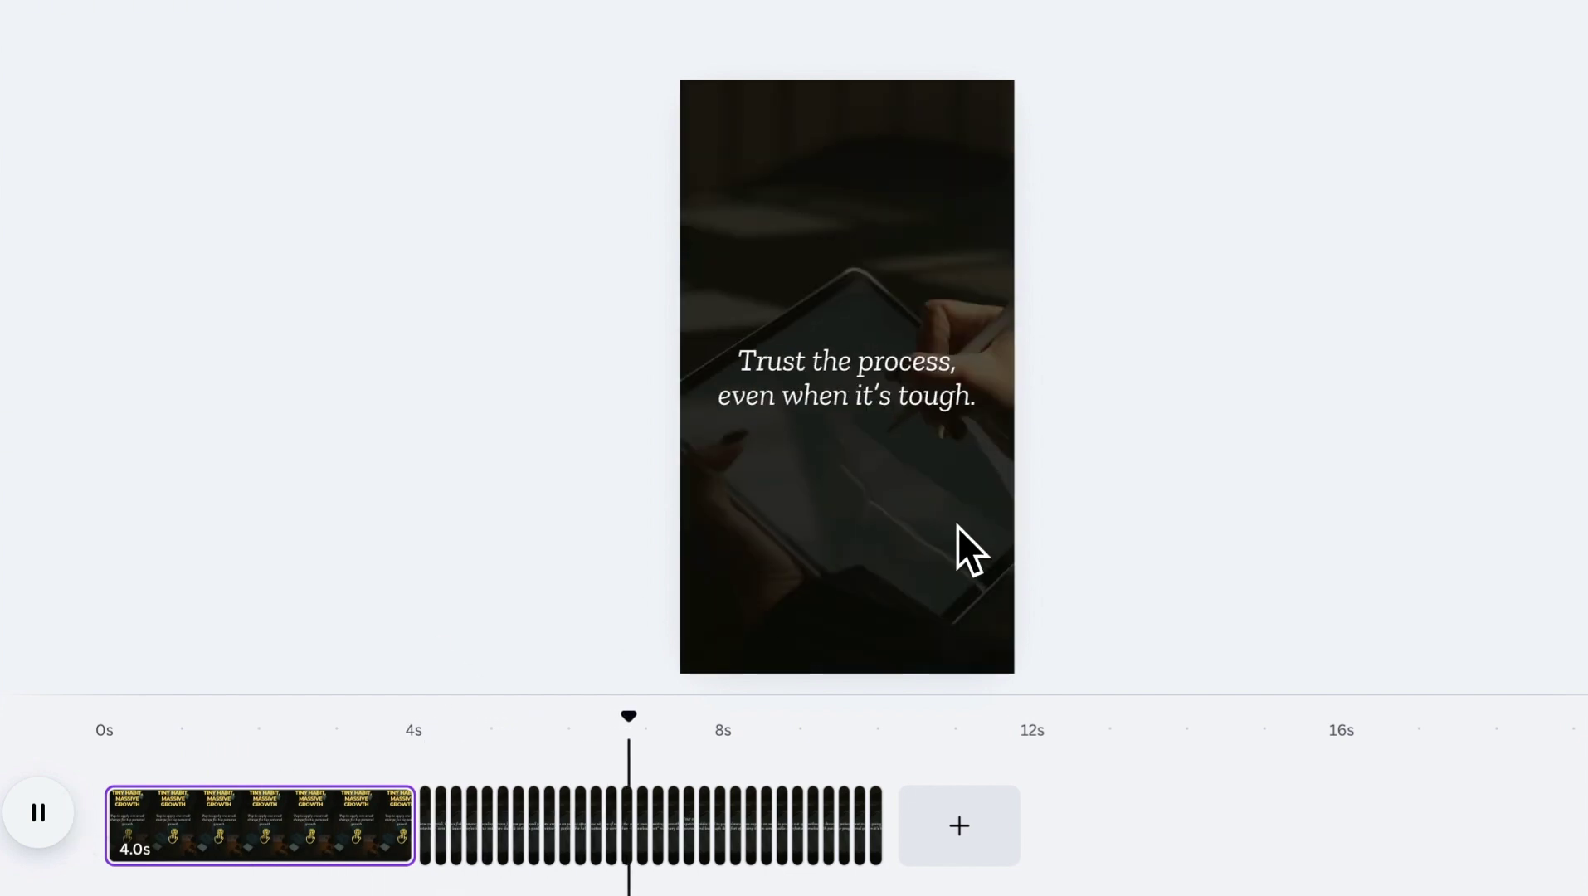
# Step: Set the intro page's Rise animation to On enter only
pyautogui.click(980, 546)
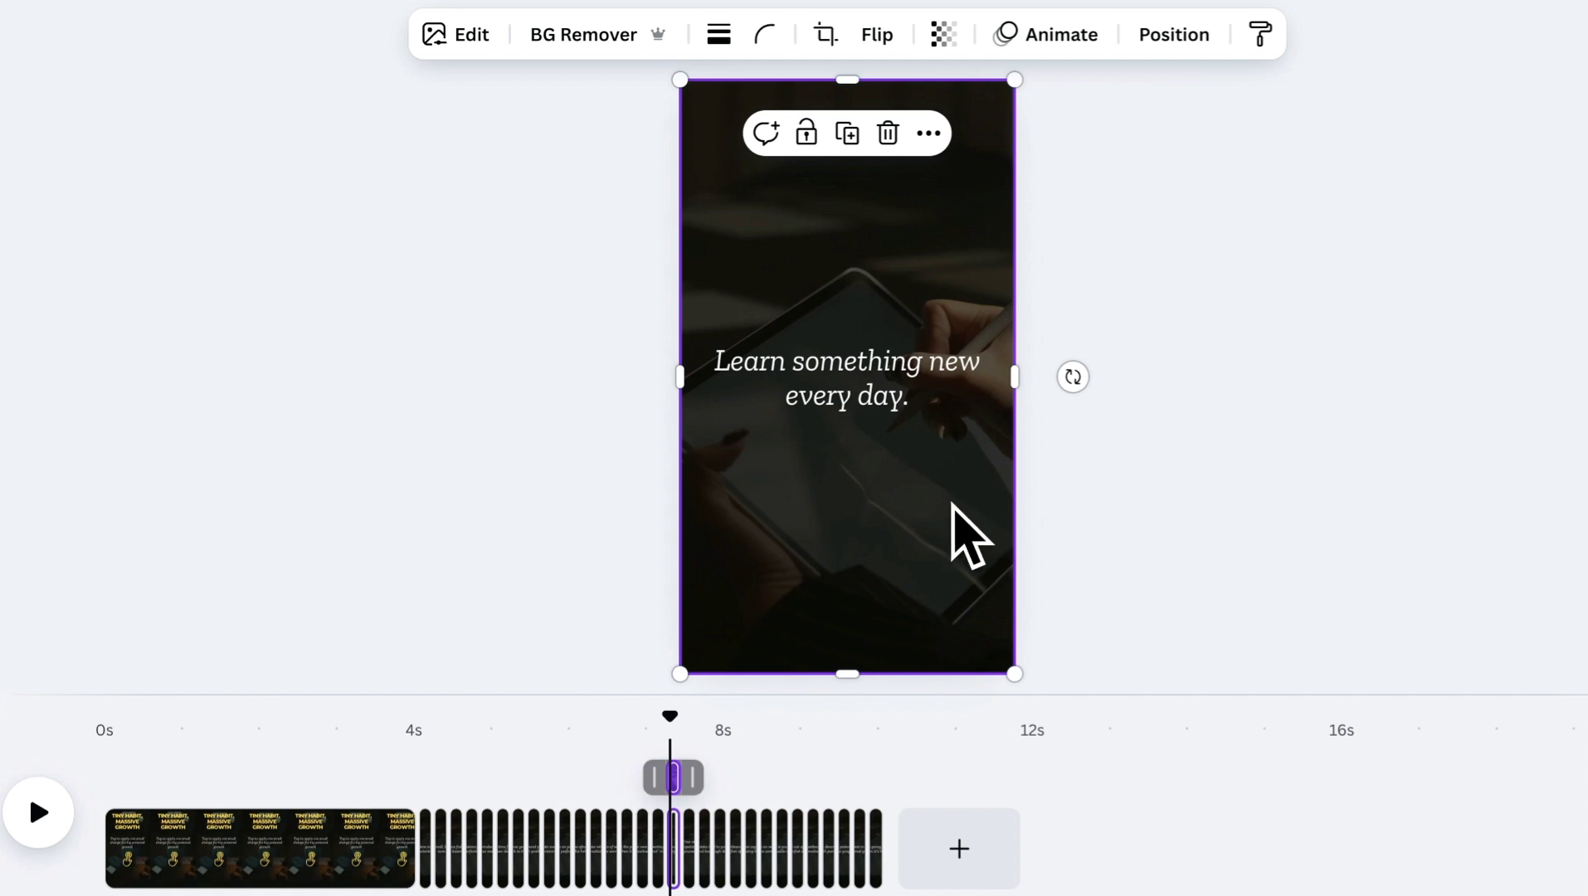
pyautogui.click(351, 825)
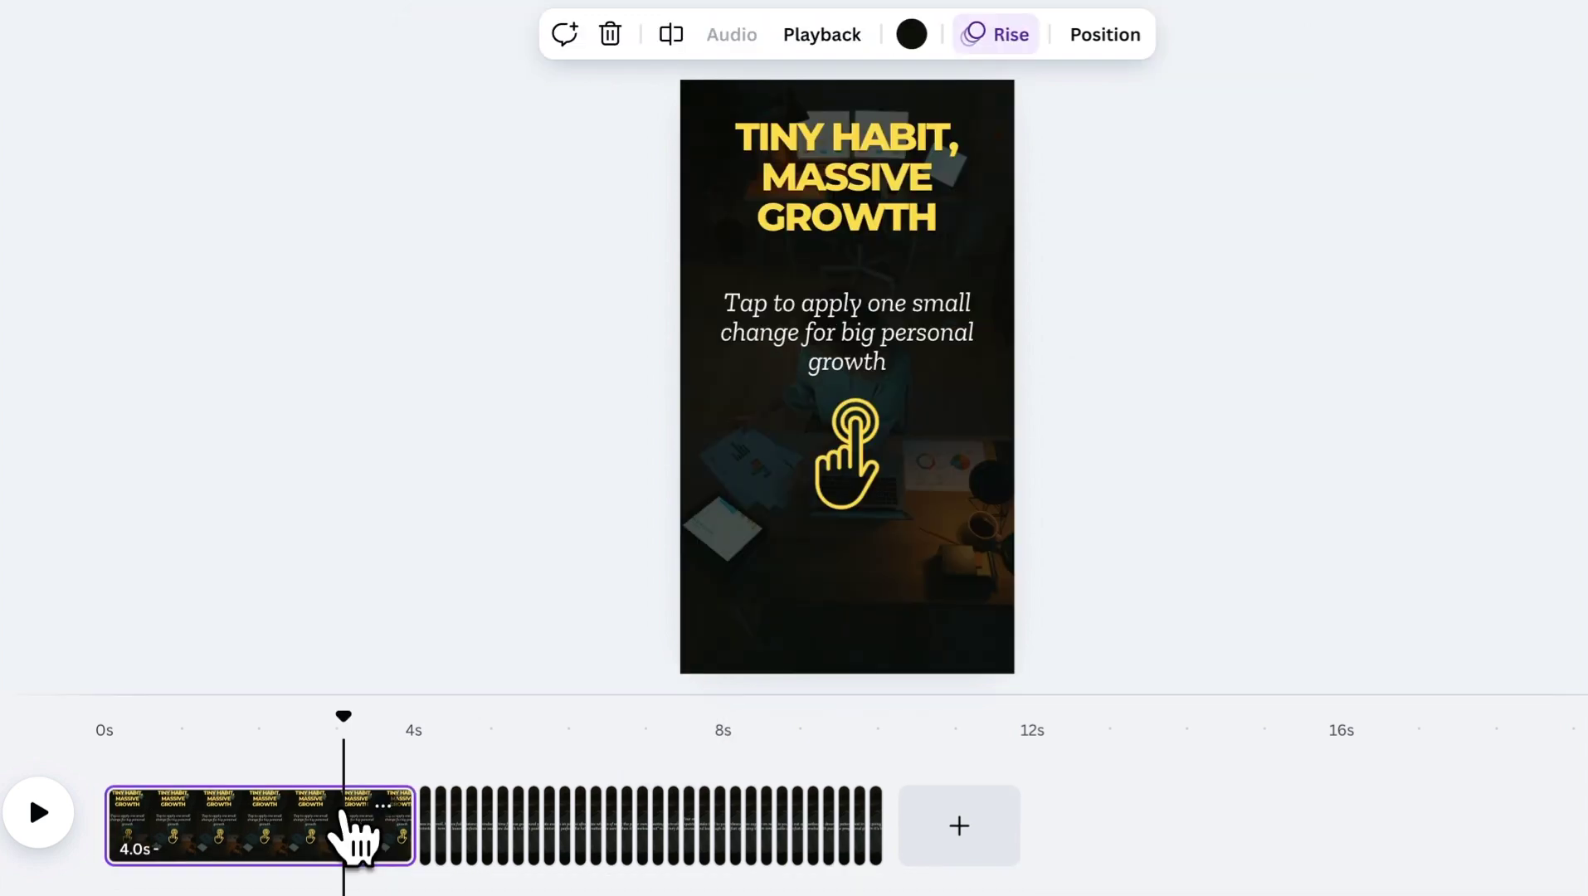
pyautogui.click(1000, 38)
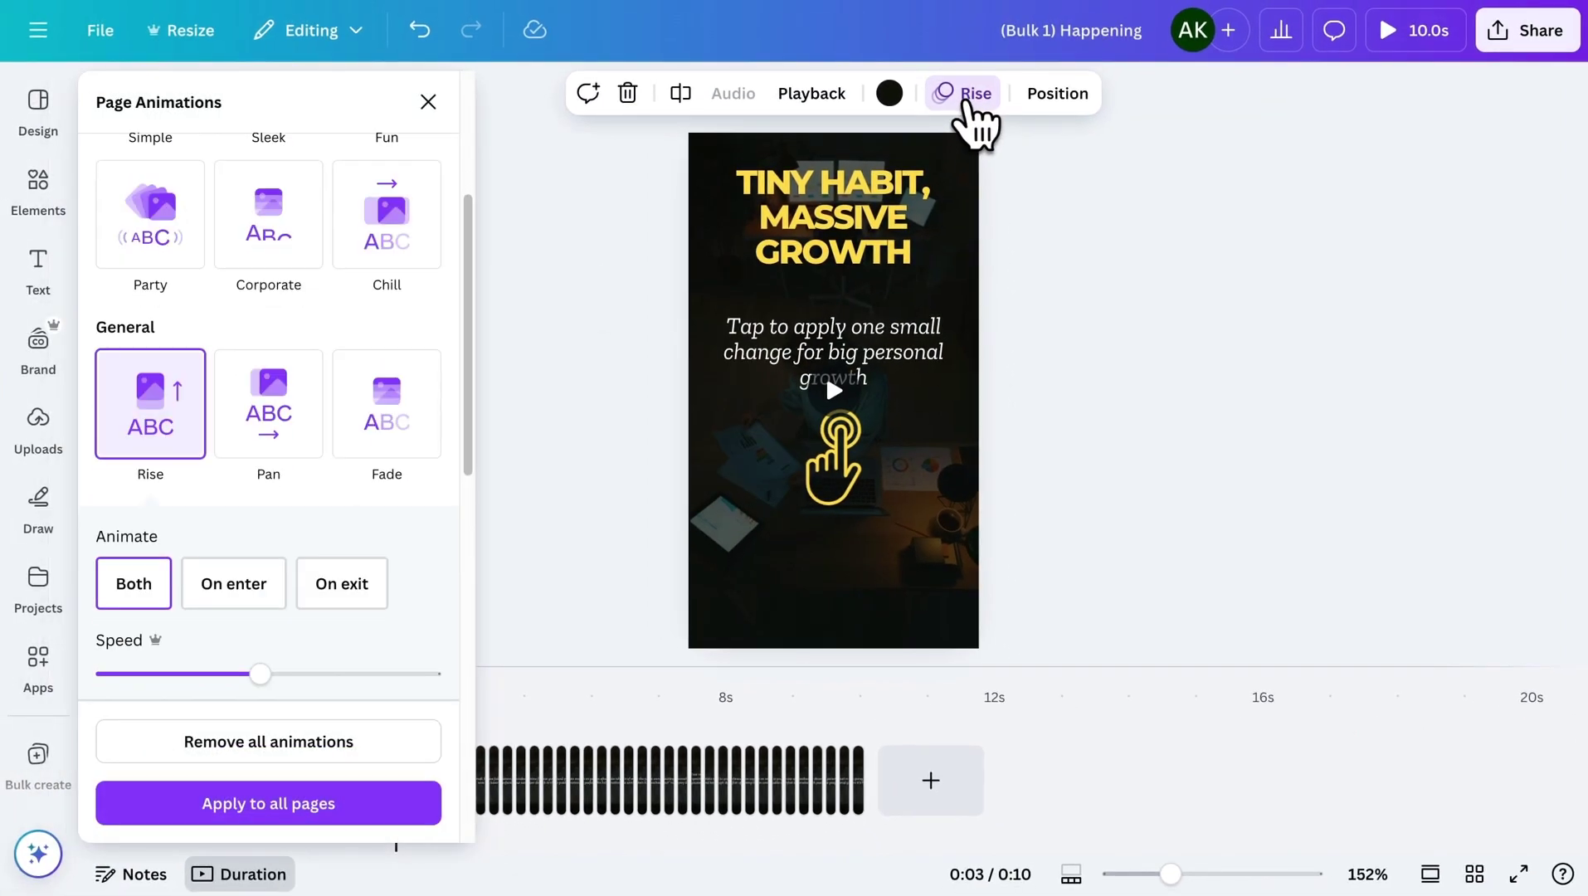
pyautogui.click(234, 583)
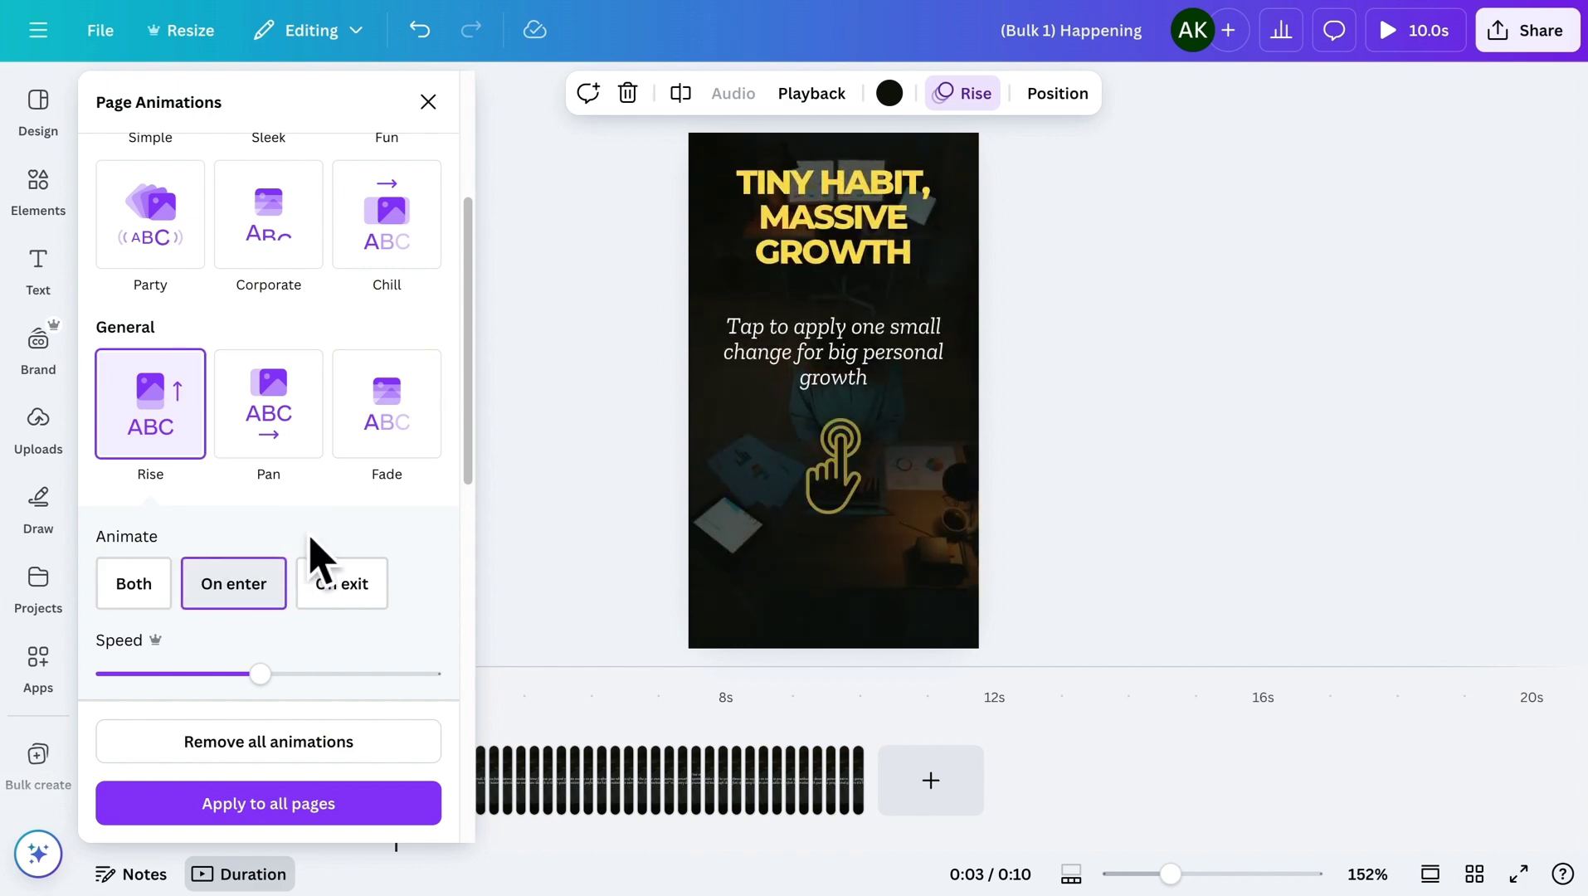
pyautogui.click(495, 482)
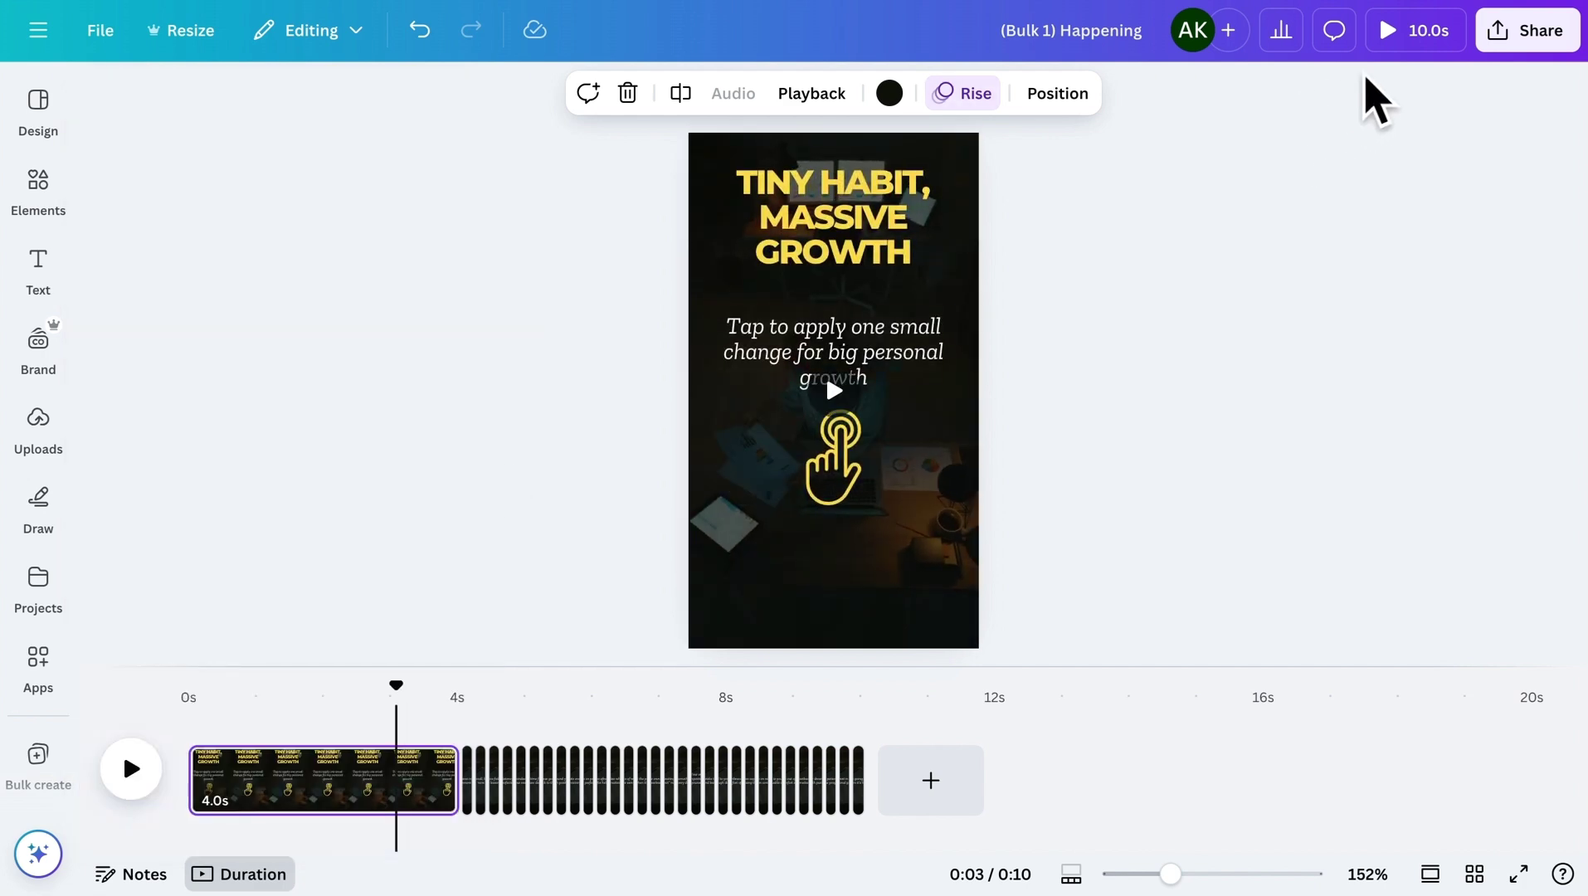
pyautogui.click(1407, 50)
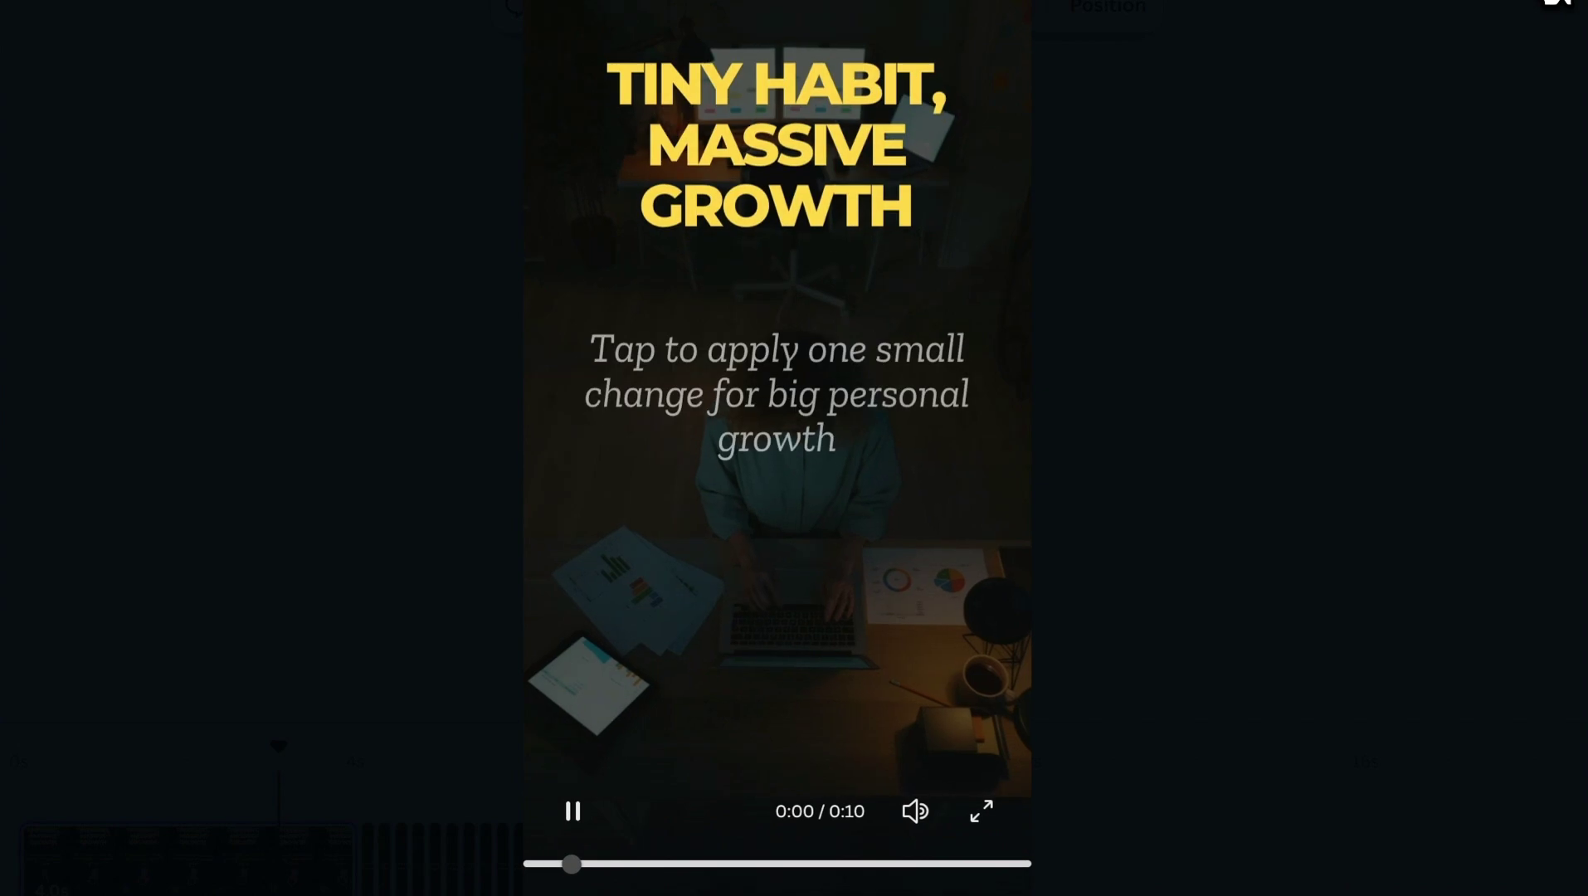